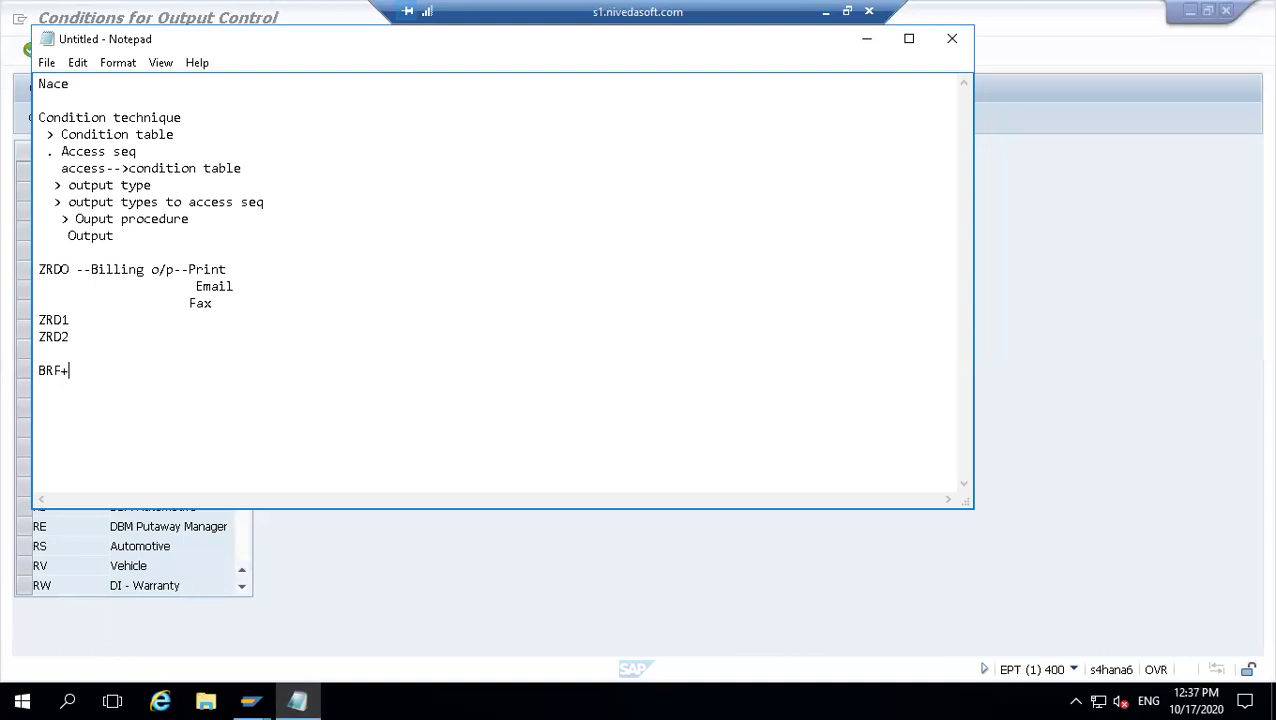
- Add the lines Print, IDOC and Email below BRF+ in the notes
{"action": "key", "text": "Return"}
{"action": "type", "text": "Pin"}
{"action": "key", "text": "BackSpace"}
{"action": "key", "text": "BackSpace"}
{"action": "type", "text": "rint "}
{"action": "type", "text": "IDOC"}
{"action": "key", "text": "Return"}
{"action": "type", "text": "Email"}
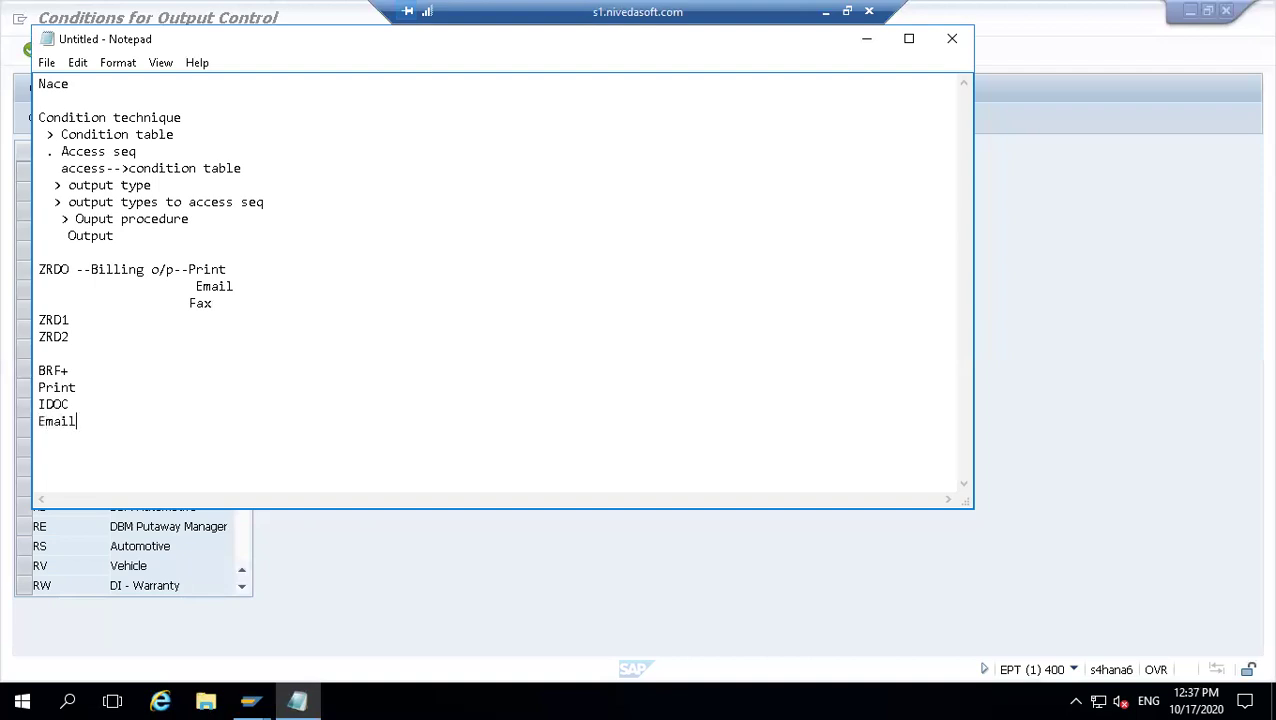
- Continue the output channel list with Fax, Task, Special and Event, leaving blank space between Email and Fax
{"action": "key", "text": "Return"}
{"action": "key", "text": "Return"}
{"action": "type", "text": "Fax"}
{"action": "key", "text": "Return"}
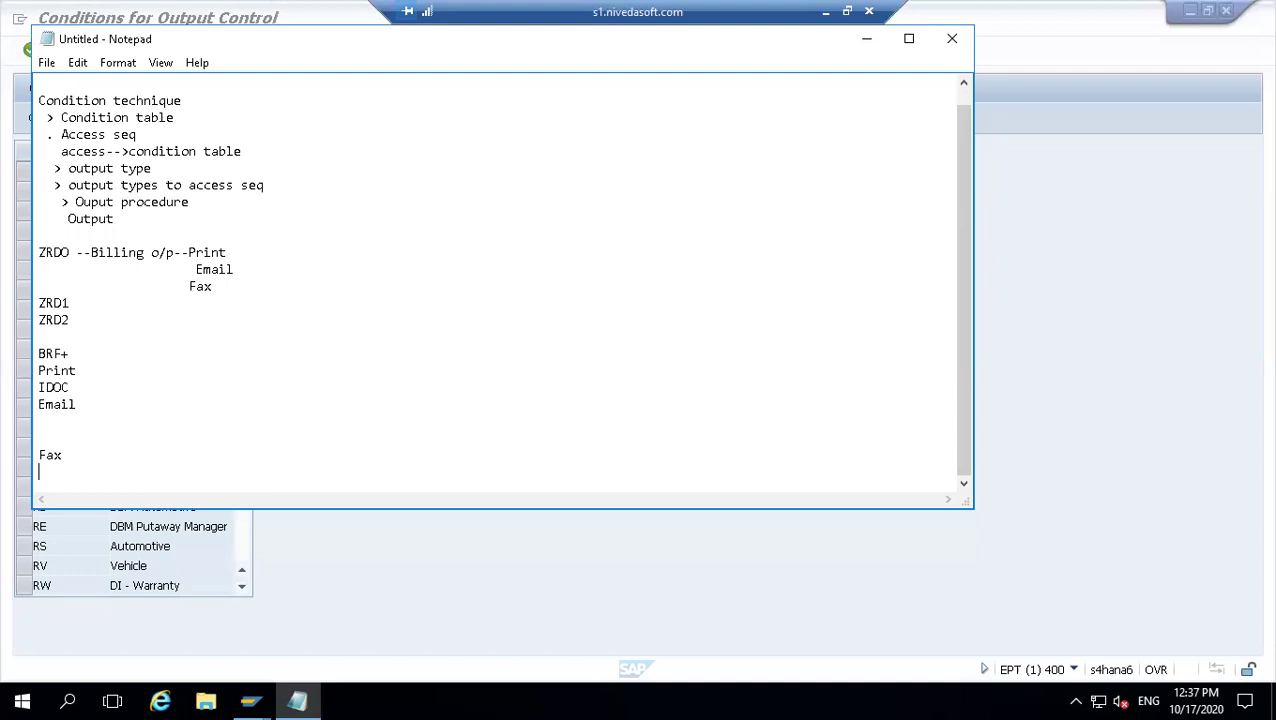
{"action": "type", "text": "Task"}
{"action": "key", "text": "Return"}
{"action": "type", "text": "Special"}
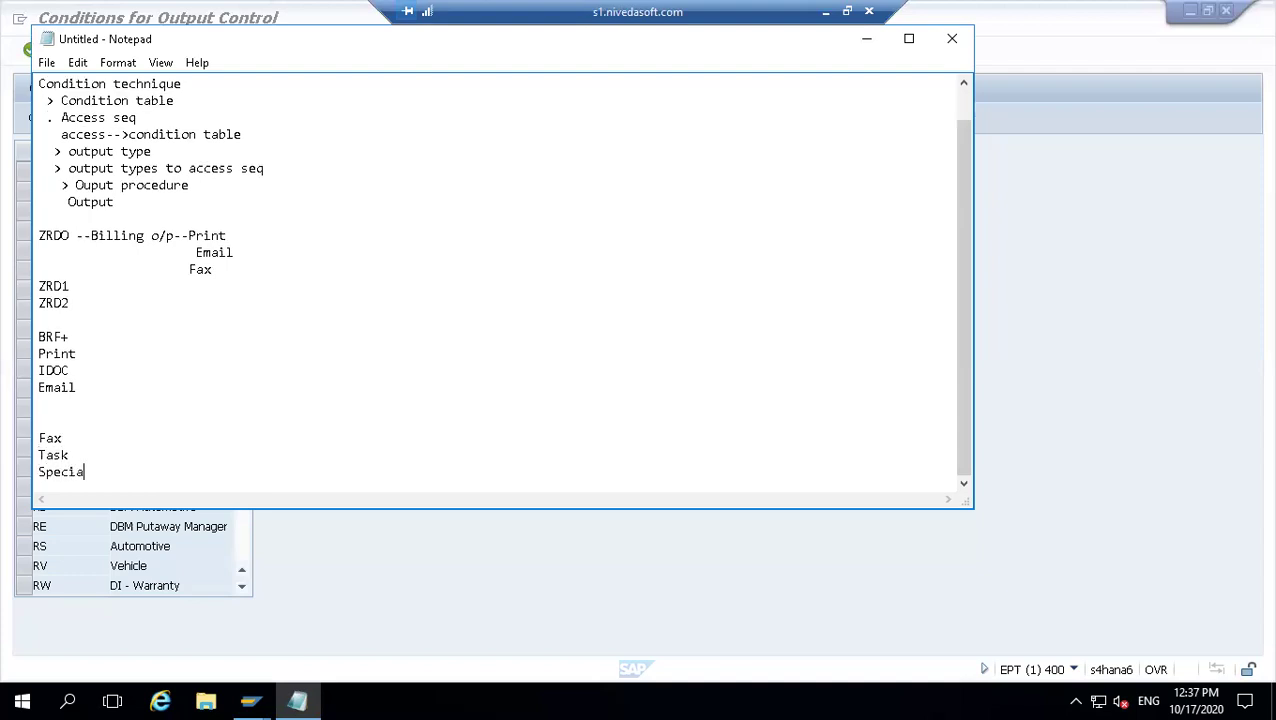
{"action": "key", "text": "Return"}
{"action": "type", "text": "Event"}
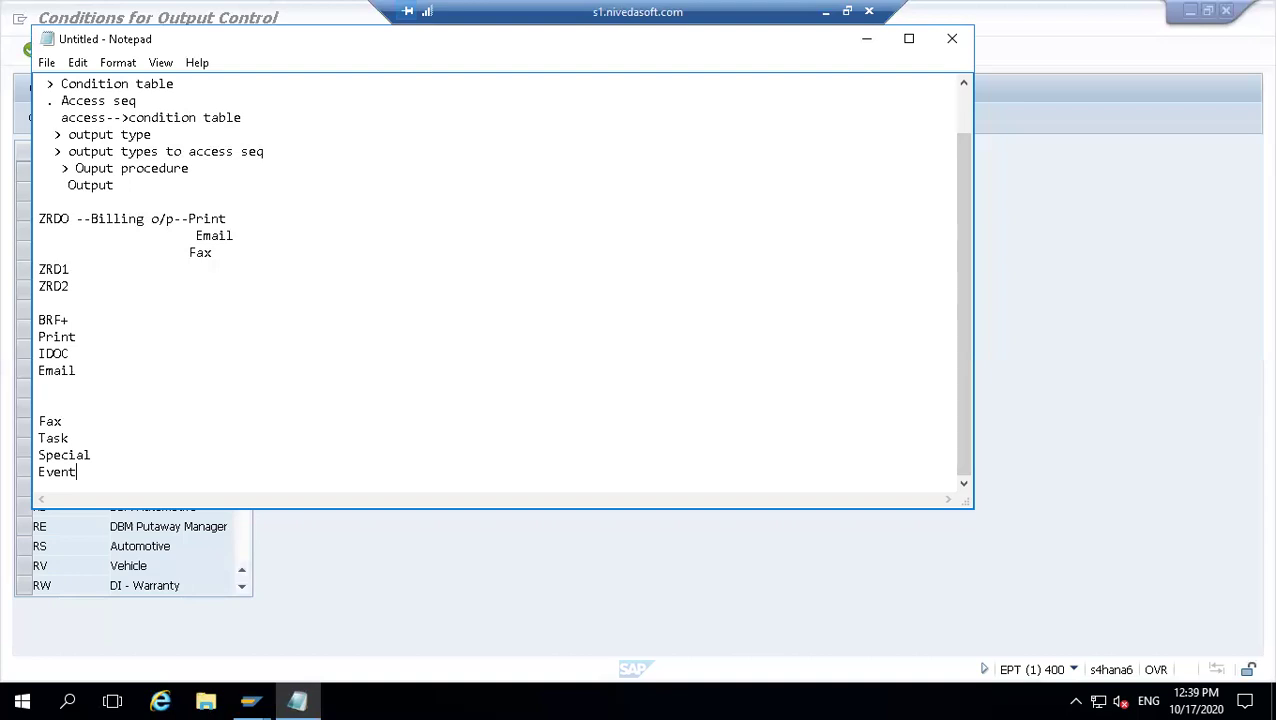
- Switch to SAP and display the output types of application V2 (Shipping)
{"action": "left_click", "coordinate": [378, 590]}
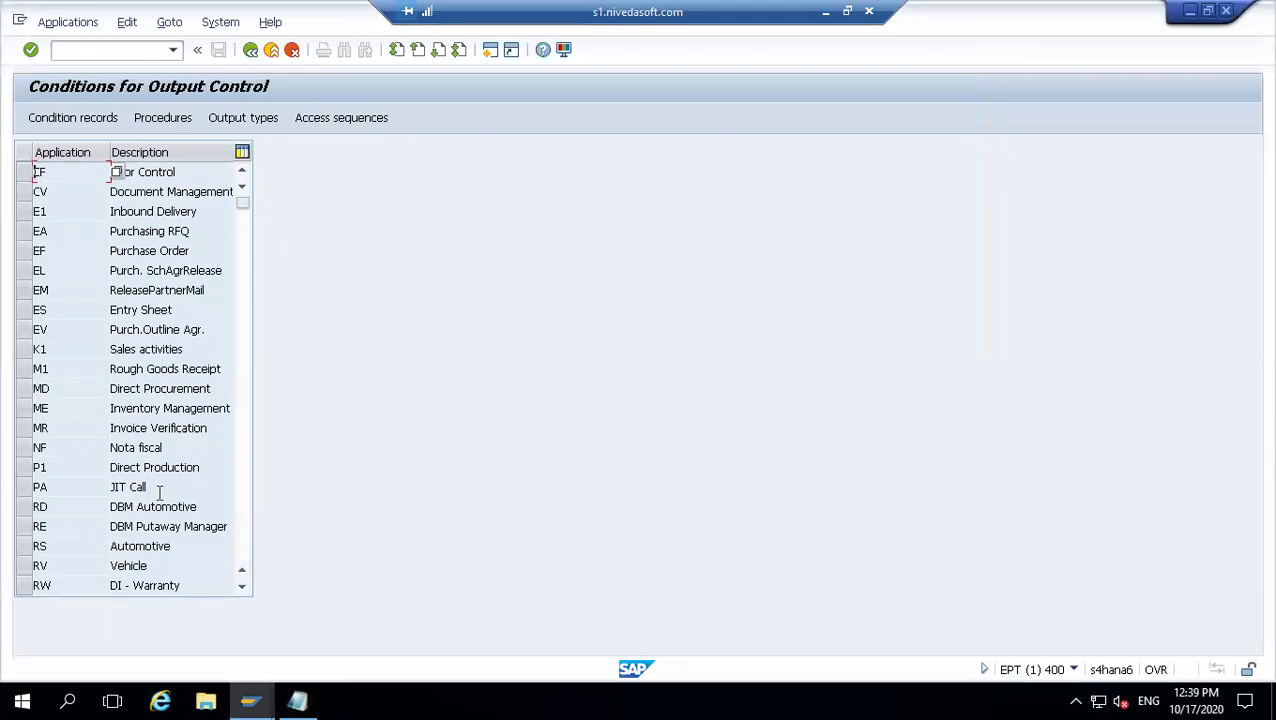
{"action": "left_click", "coordinate": [245, 467]}
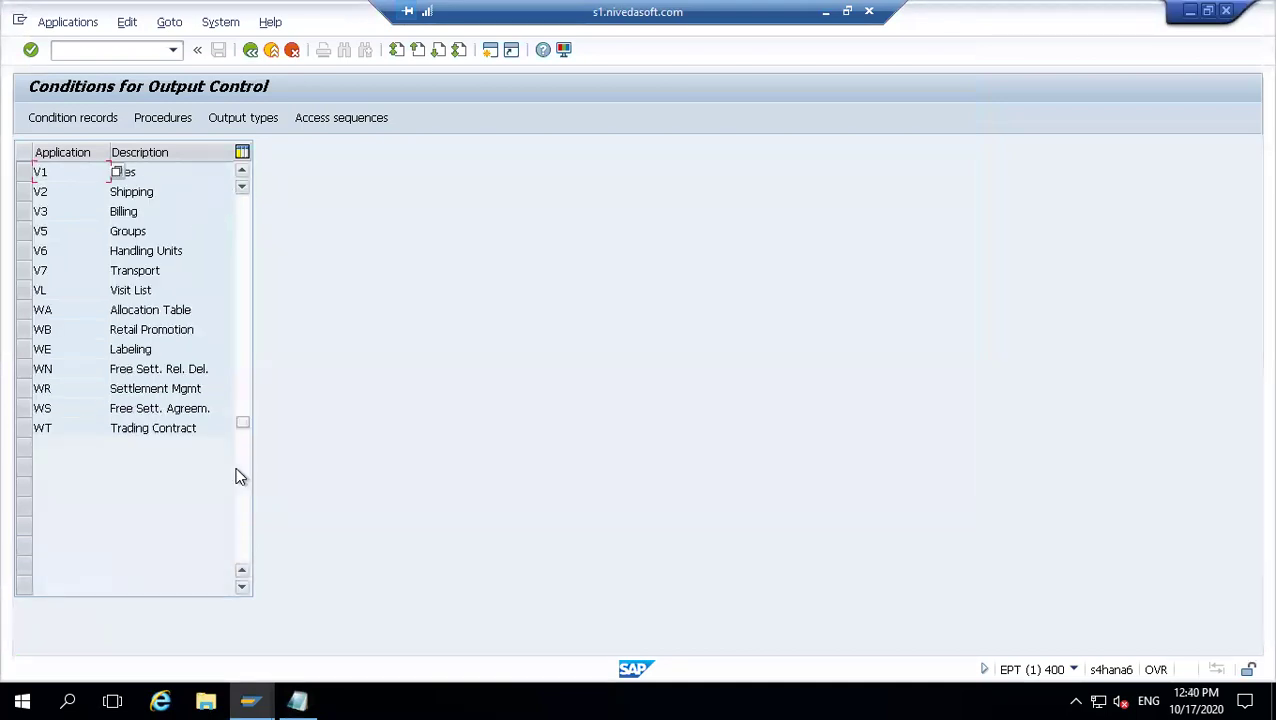
{"action": "scroll", "coordinate": [22, 190], "scroll_direction": "down", "scroll_amount": 1}
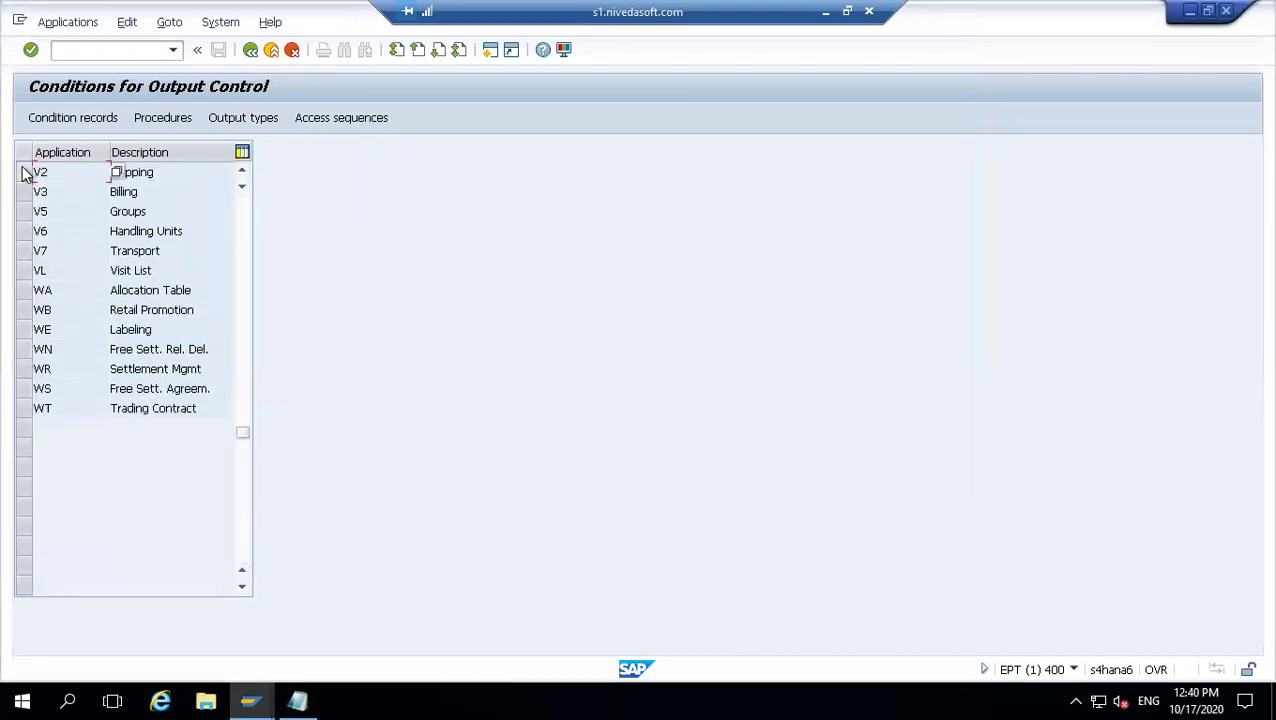
{"action": "left_click", "coordinate": [23, 172]}
{"action": "left_click", "coordinate": [272, 118]}
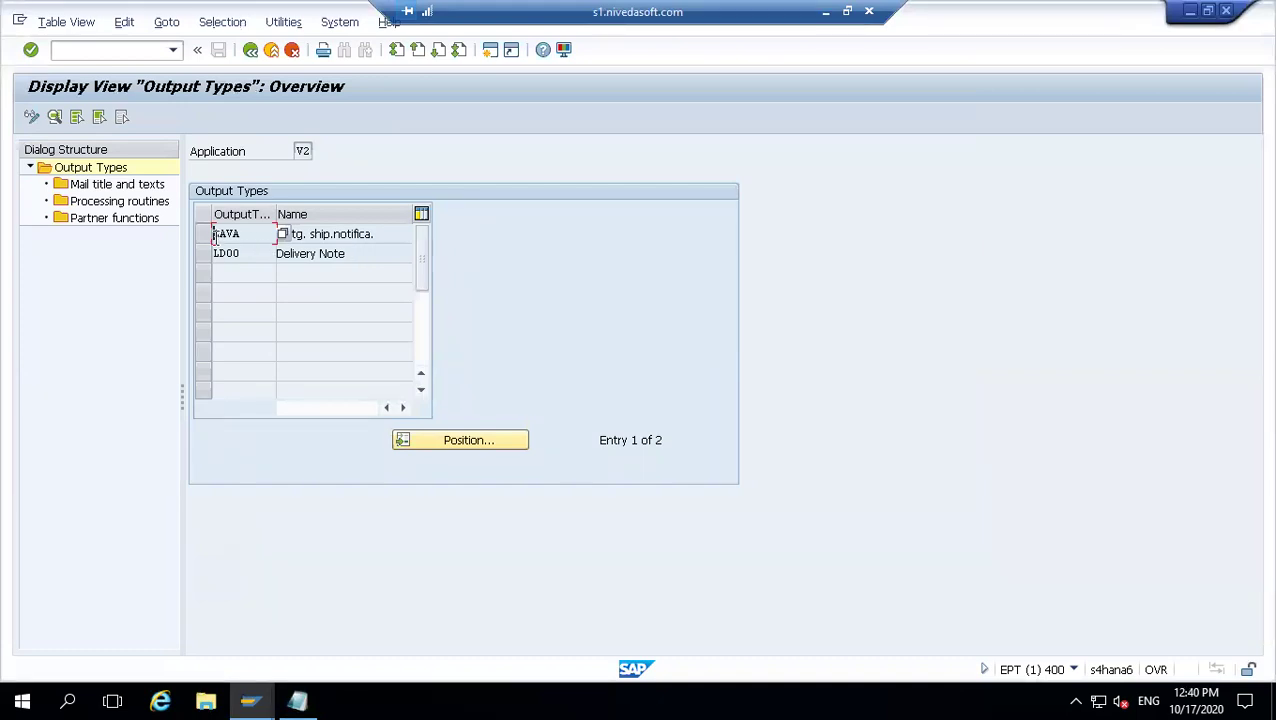
- Display the processing routines of output type LD00 (Delivery Note) and examine the medium options of the Print output row
{"action": "left_click", "coordinate": [210, 254]}
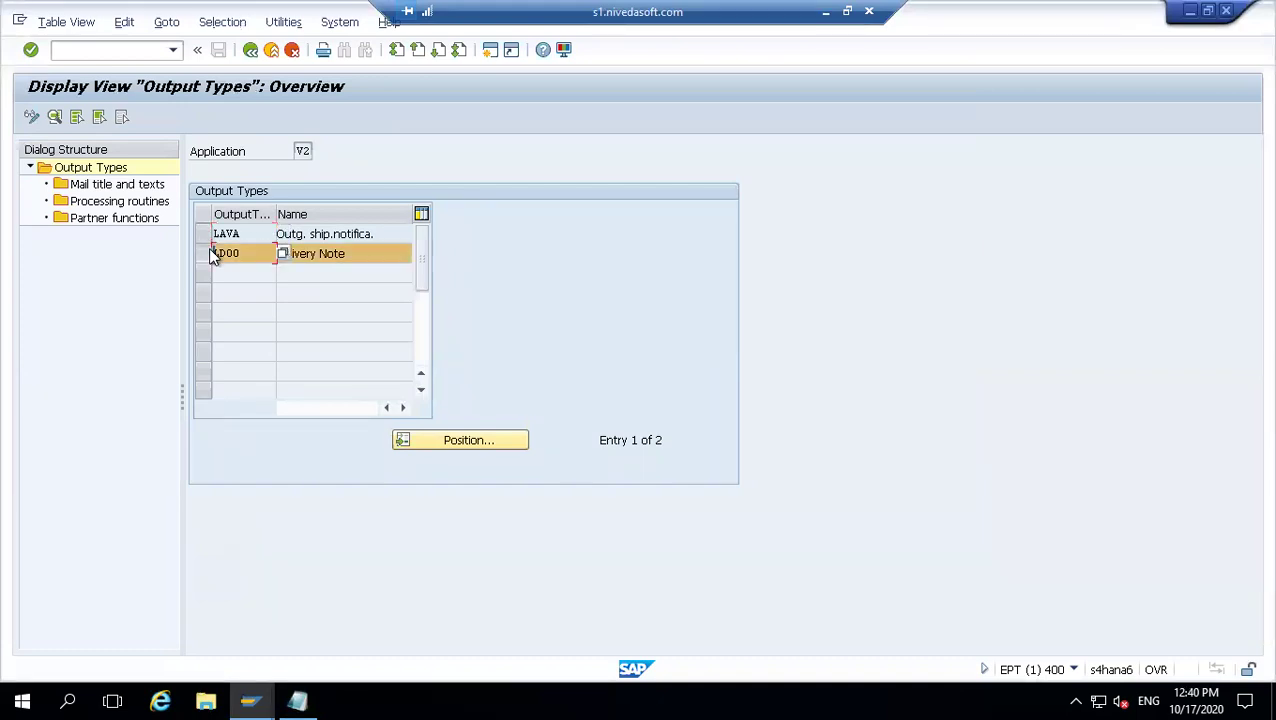
{"action": "left_click", "coordinate": [115, 205]}
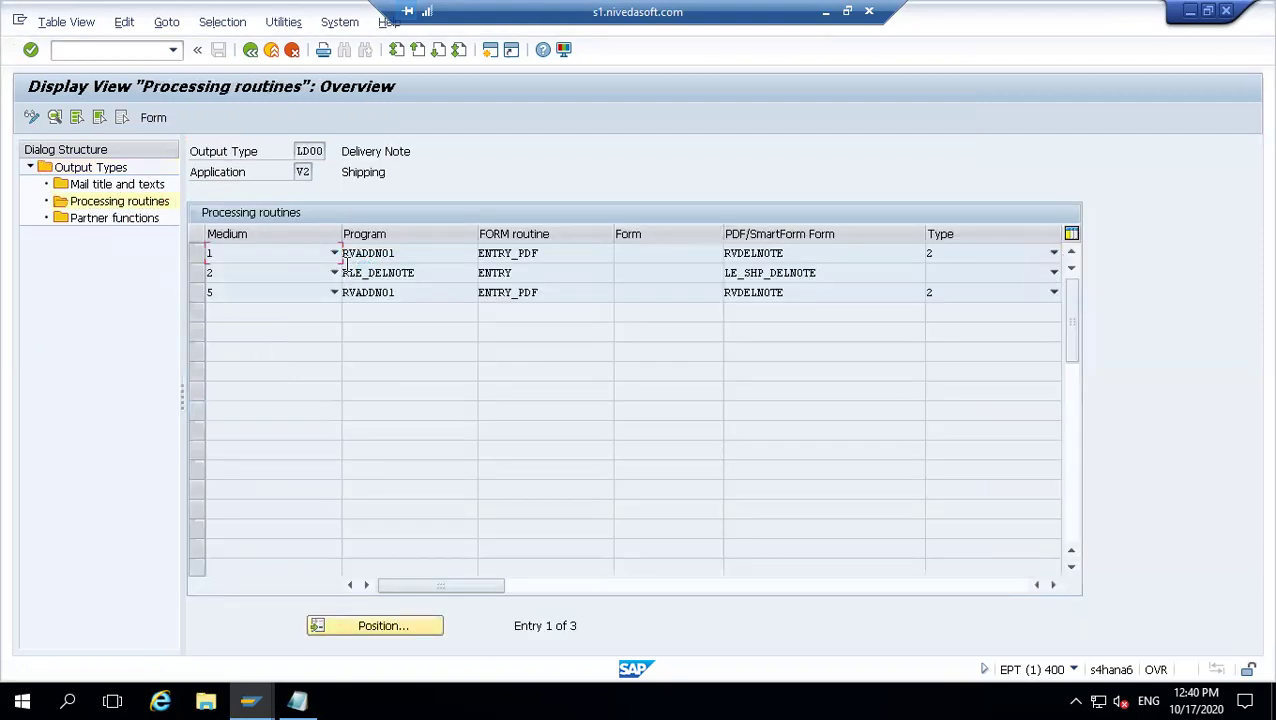
{"action": "left_click", "coordinate": [335, 253]}
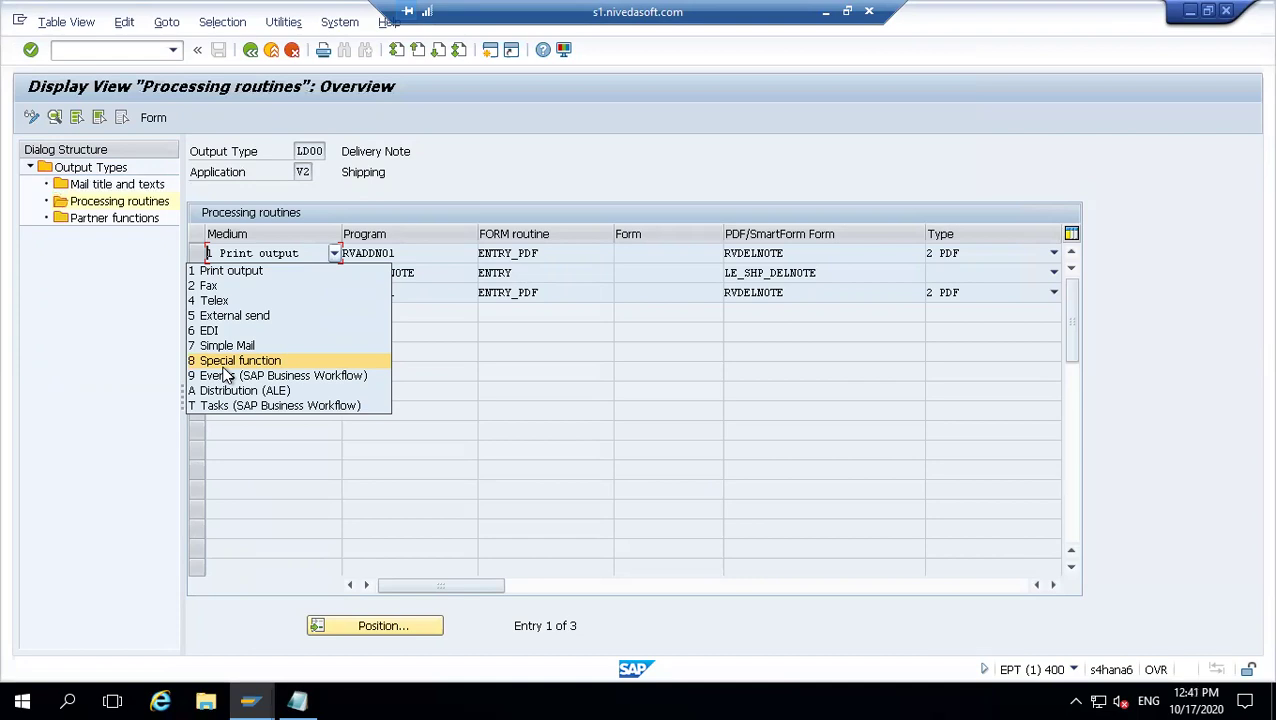
{"action": "left_click", "coordinate": [301, 170]}
{"action": "left_click", "coordinate": [301, 170]}
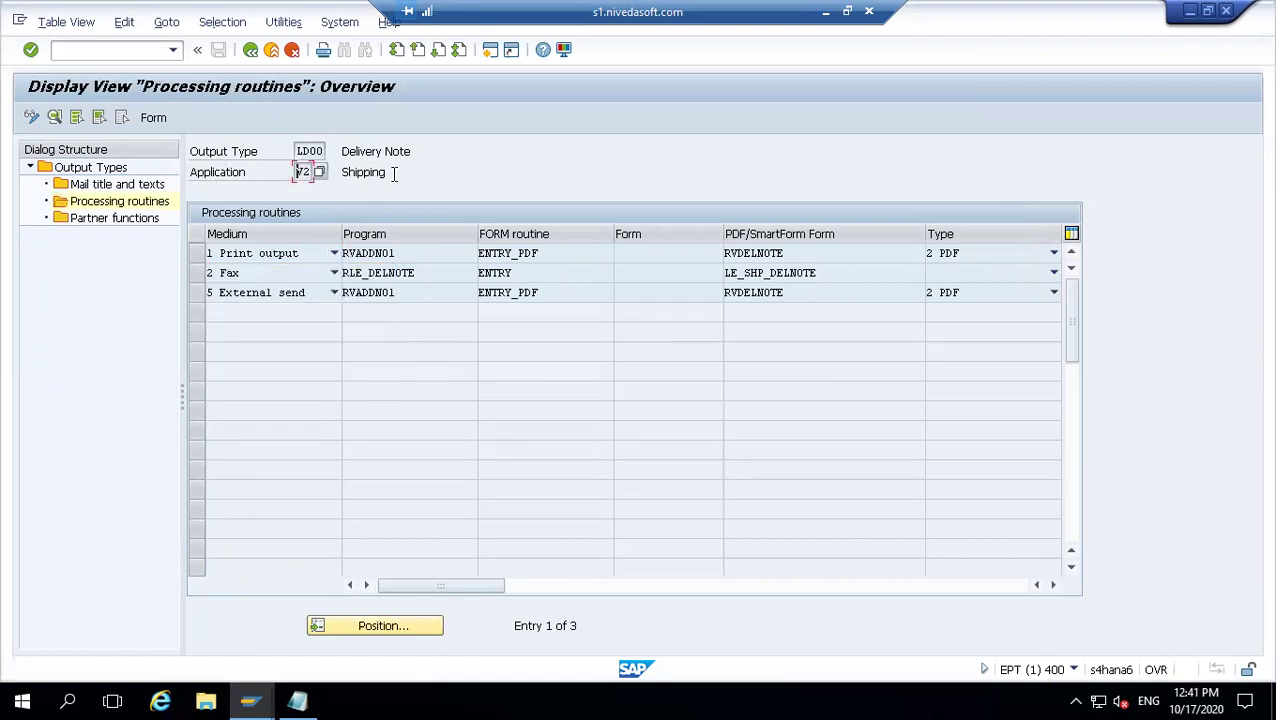
- Examine the medium options of the Fax row together with the output type and application of the processing routines
{"action": "left_click", "coordinate": [312, 151]}
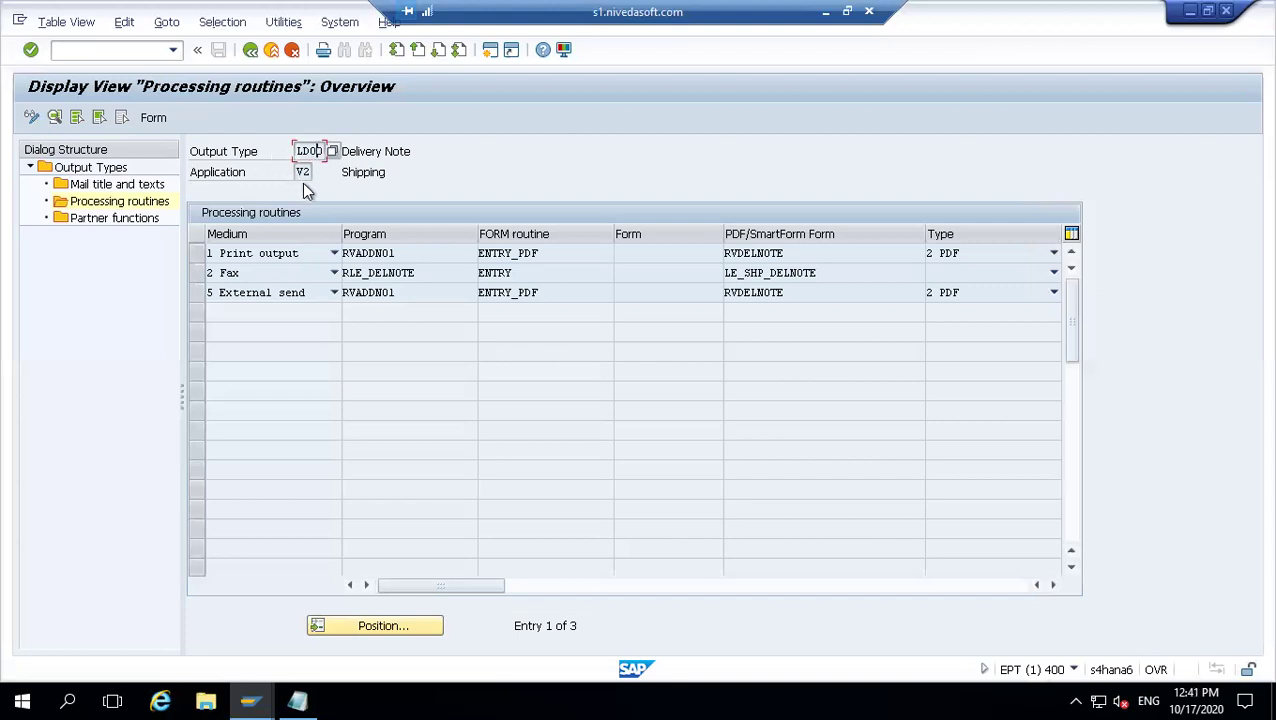
{"action": "left_click", "coordinate": [302, 172]}
{"action": "left_click", "coordinate": [334, 274]}
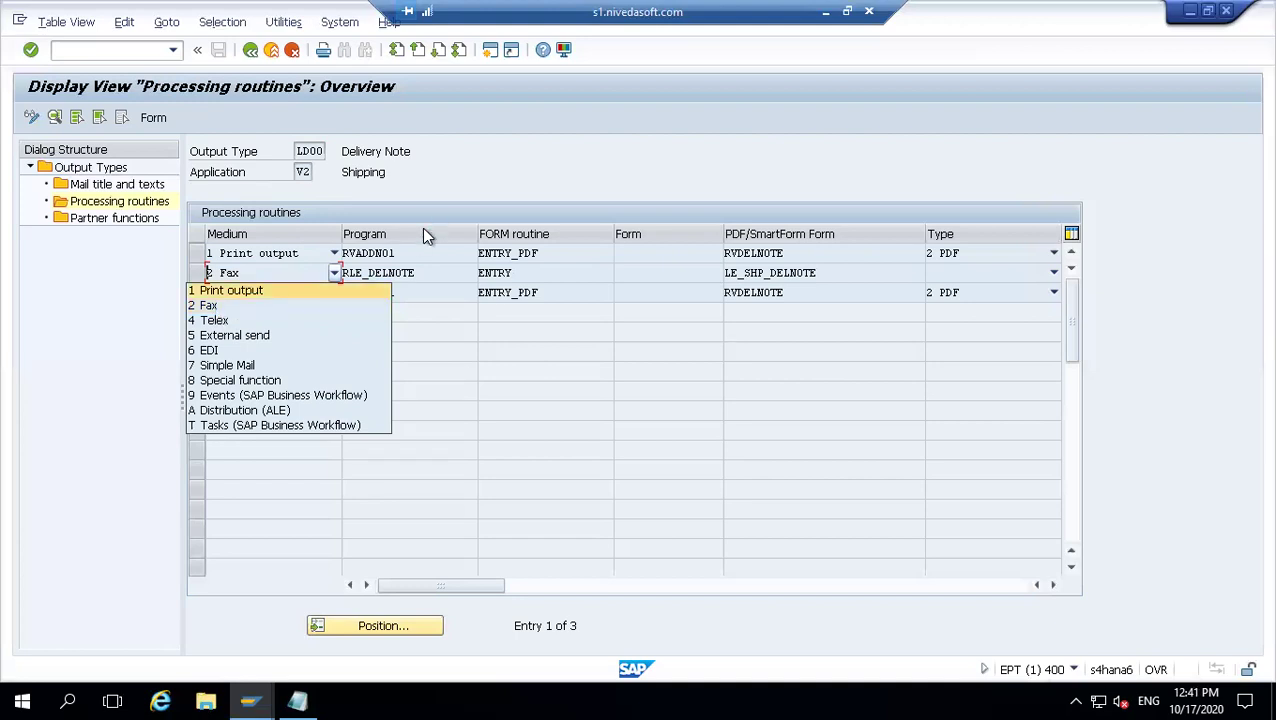
{"action": "left_click", "coordinate": [300, 172]}
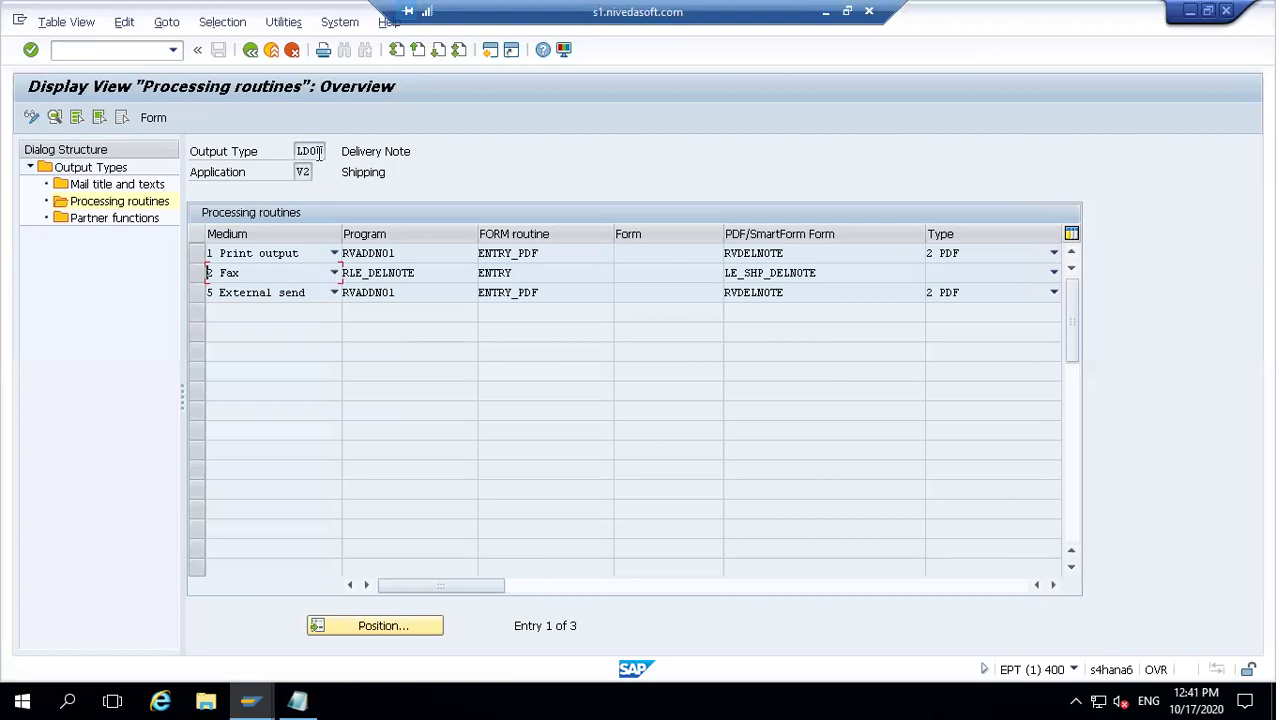
{"action": "left_click", "coordinate": [318, 152]}
{"action": "left_click", "coordinate": [303, 172]}
- Create a new session and display the SAP Customizing Implementation Guide through transaction spro
{"action": "type", "text": "/o"}
{"action": "key", "text": "Return"}
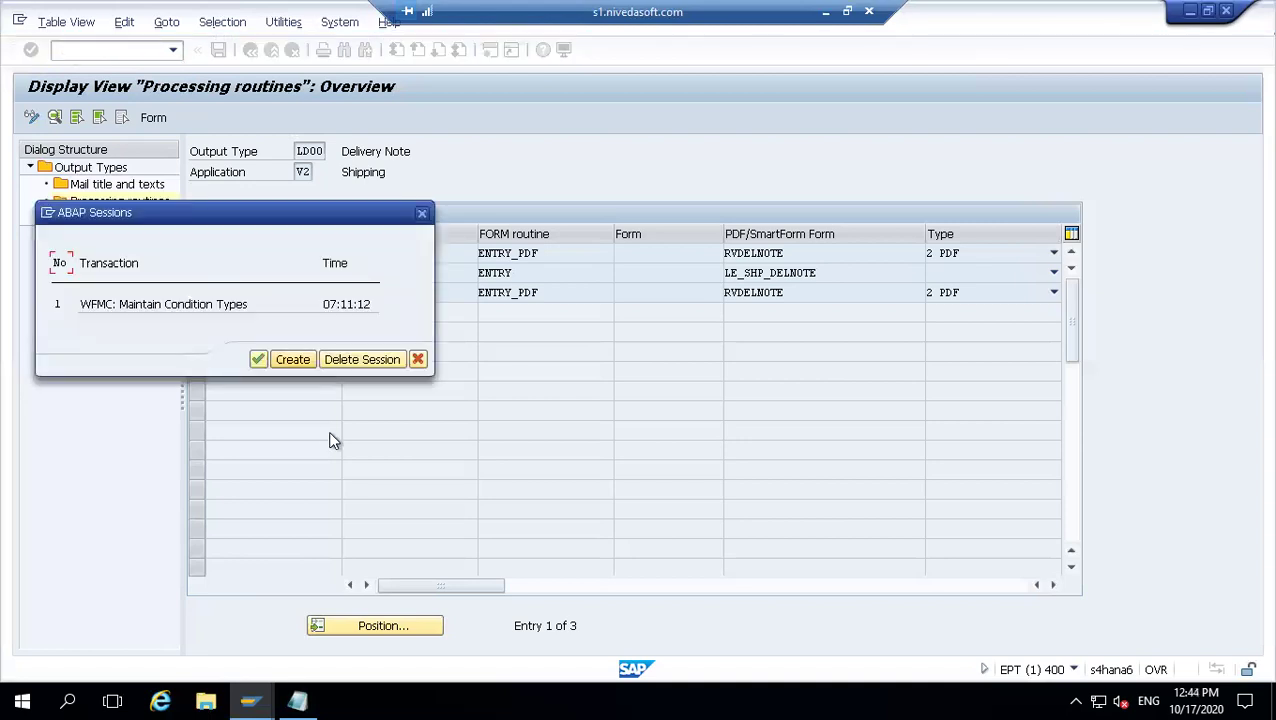
{"action": "left_click", "coordinate": [293, 359]}
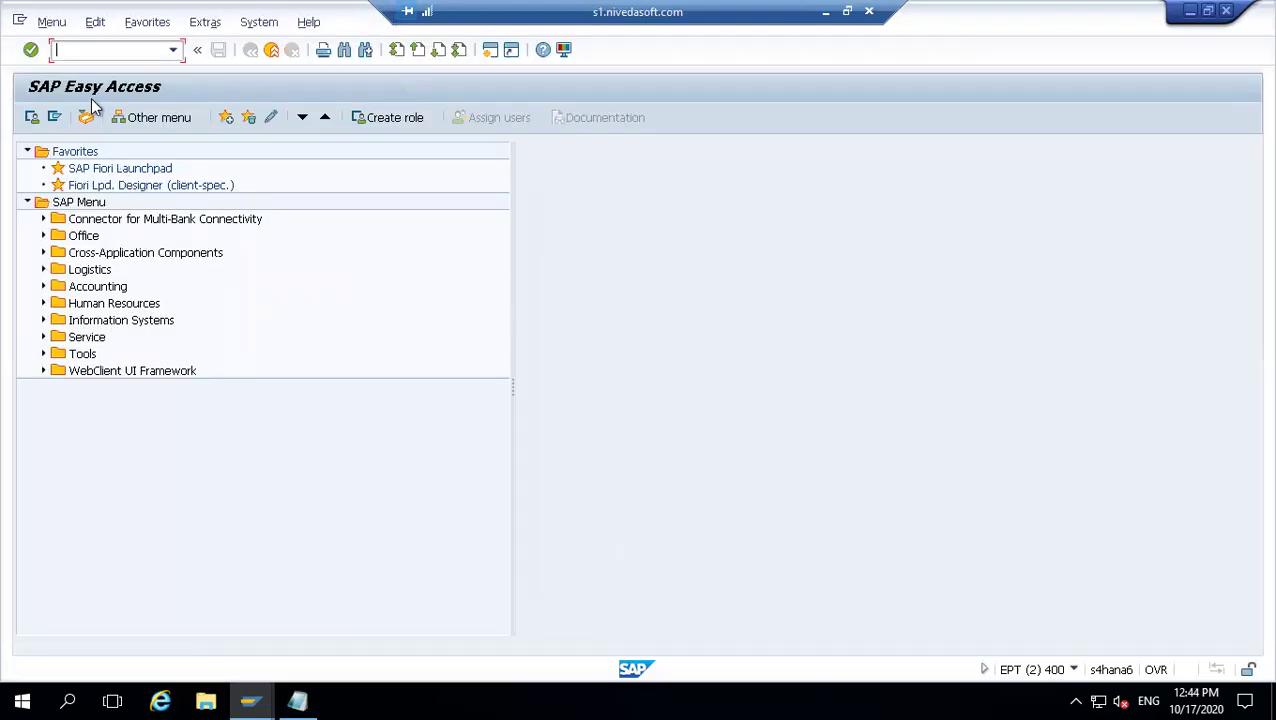
{"action": "type", "text": "spro"}
{"action": "key", "text": "Return"}
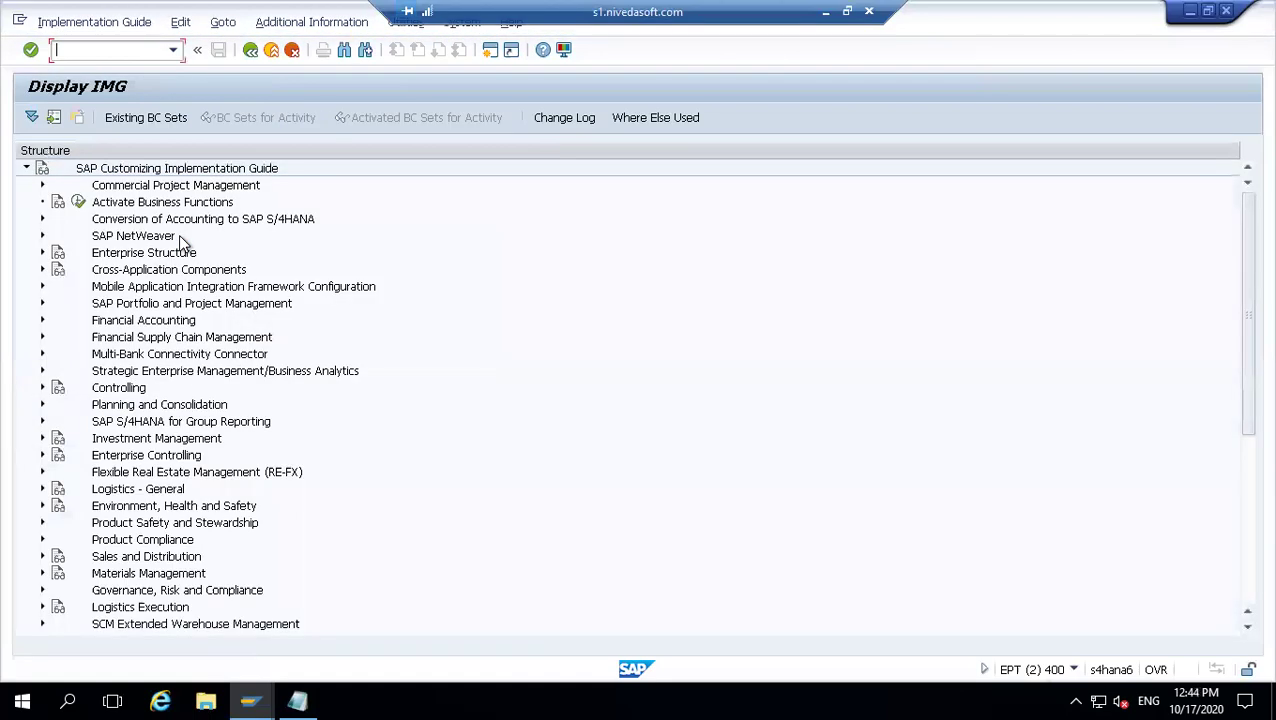
- Expand Cross-Application Components in the implementation guide and expand its Output Control node
{"action": "left_click", "coordinate": [140, 269]}
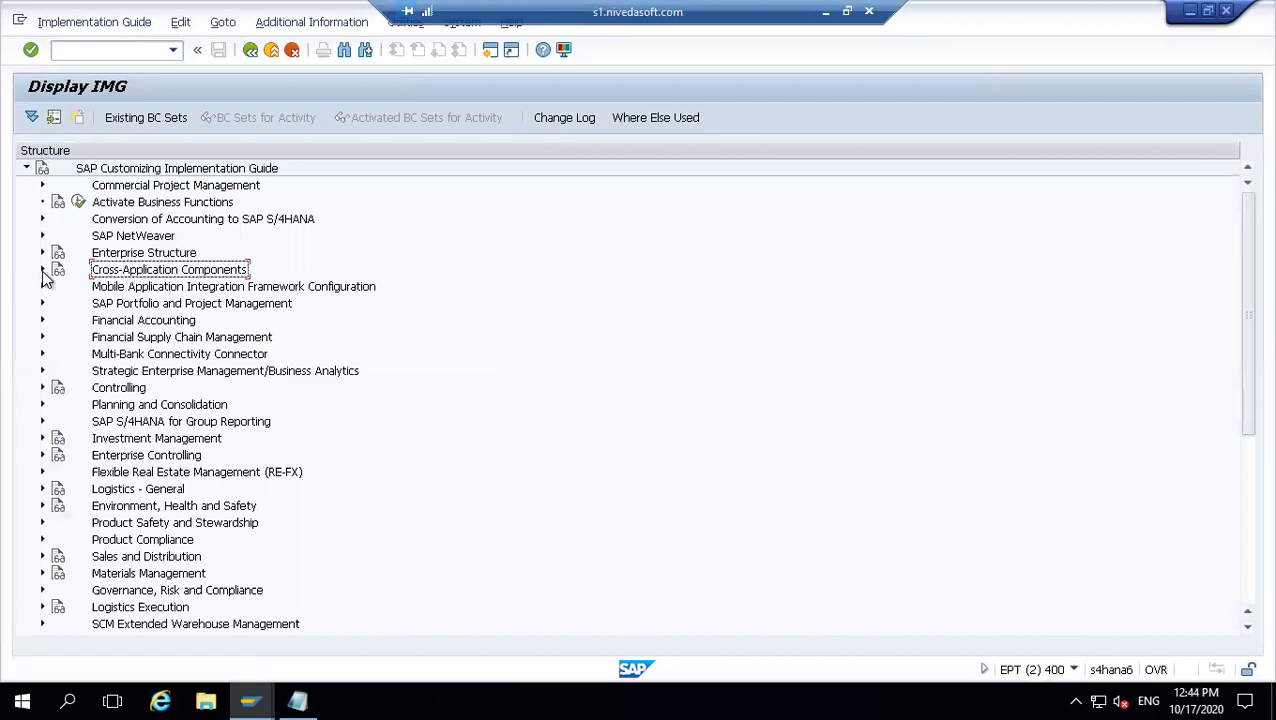
{"action": "left_click", "coordinate": [43, 272]}
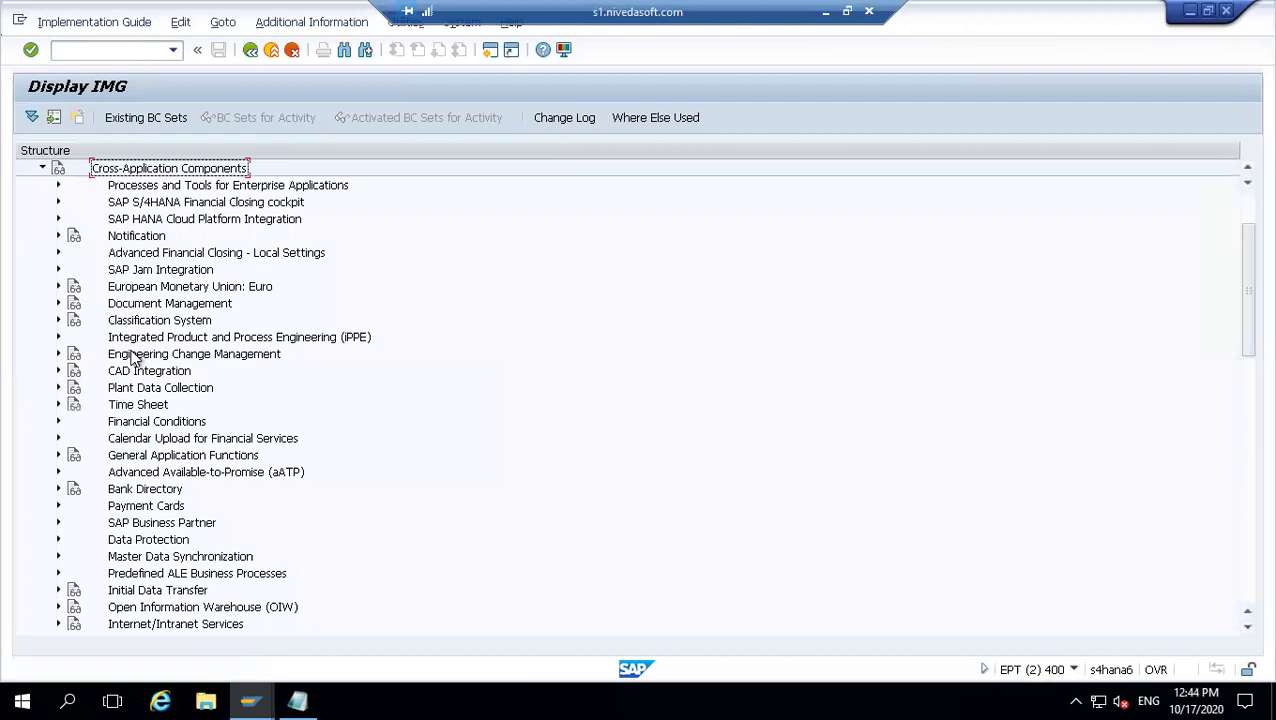
{"action": "left_click", "coordinate": [147, 376]}
{"action": "key", "text": "Down"}
{"action": "key", "text": "Down"}
{"action": "key", "text": "Down"}
{"action": "key", "text": "Down"}
{"action": "key", "text": "Down"}
{"action": "key", "text": "Down"}
{"action": "key", "text": "Down"}
{"action": "key", "text": "Down"}
{"action": "key", "text": "Down"}
{"action": "key", "text": "Down"}
{"action": "key", "text": "Down"}
{"action": "key", "text": "Down"}
{"action": "key", "text": "Down"}
{"action": "key", "text": "Down"}
{"action": "key", "text": "Down"}
{"action": "key", "text": "Down"}
{"action": "key", "text": "Down"}
{"action": "key", "text": "Down"}
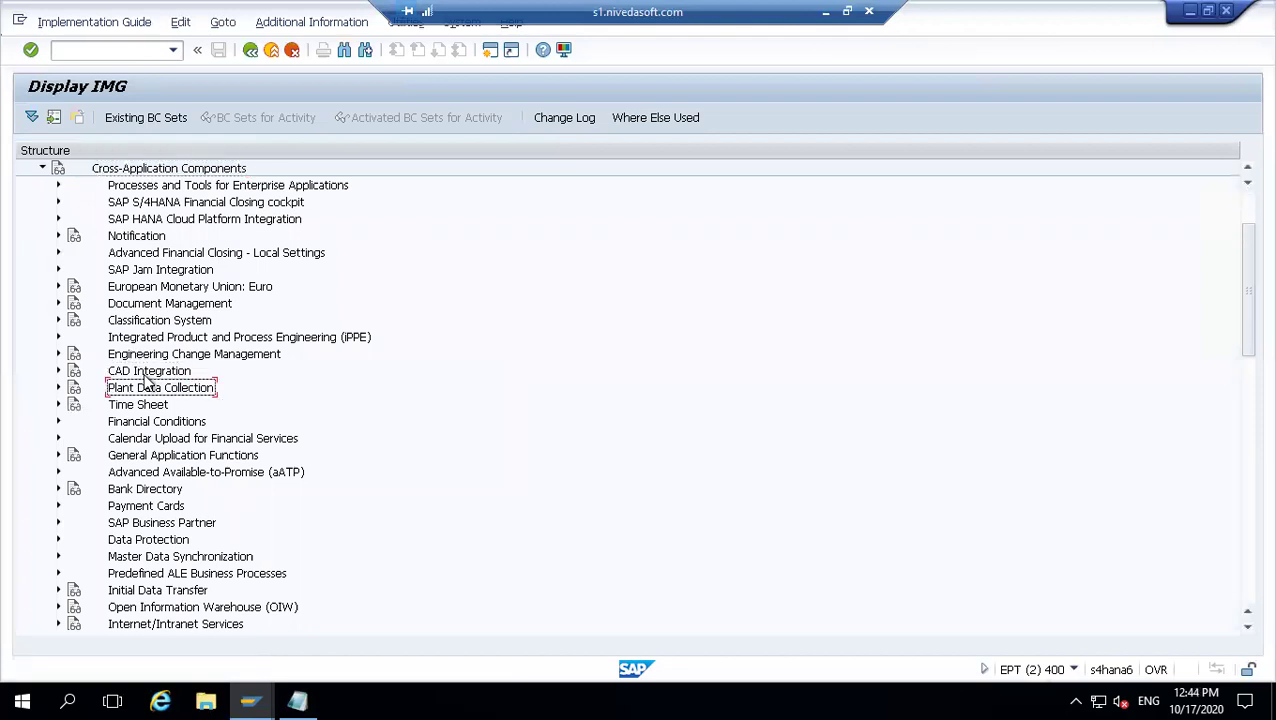
{"action": "key", "text": "Down"}
{"action": "key", "text": "Down"}
{"action": "key", "text": "Down"}
{"action": "key", "text": "Down"}
{"action": "key", "text": "Down"}
{"action": "key", "text": "Down"}
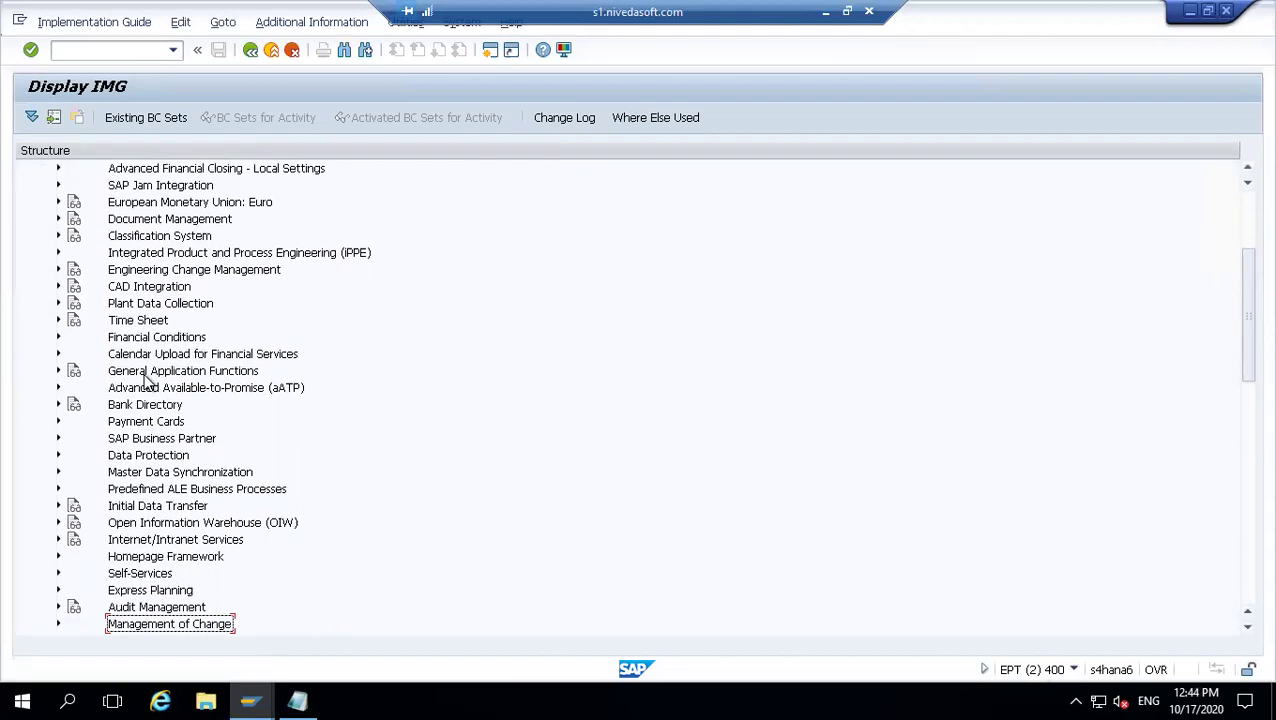
{"action": "key", "text": "Up"}
{"action": "key", "text": "Up"}
{"action": "key", "text": "Right"}
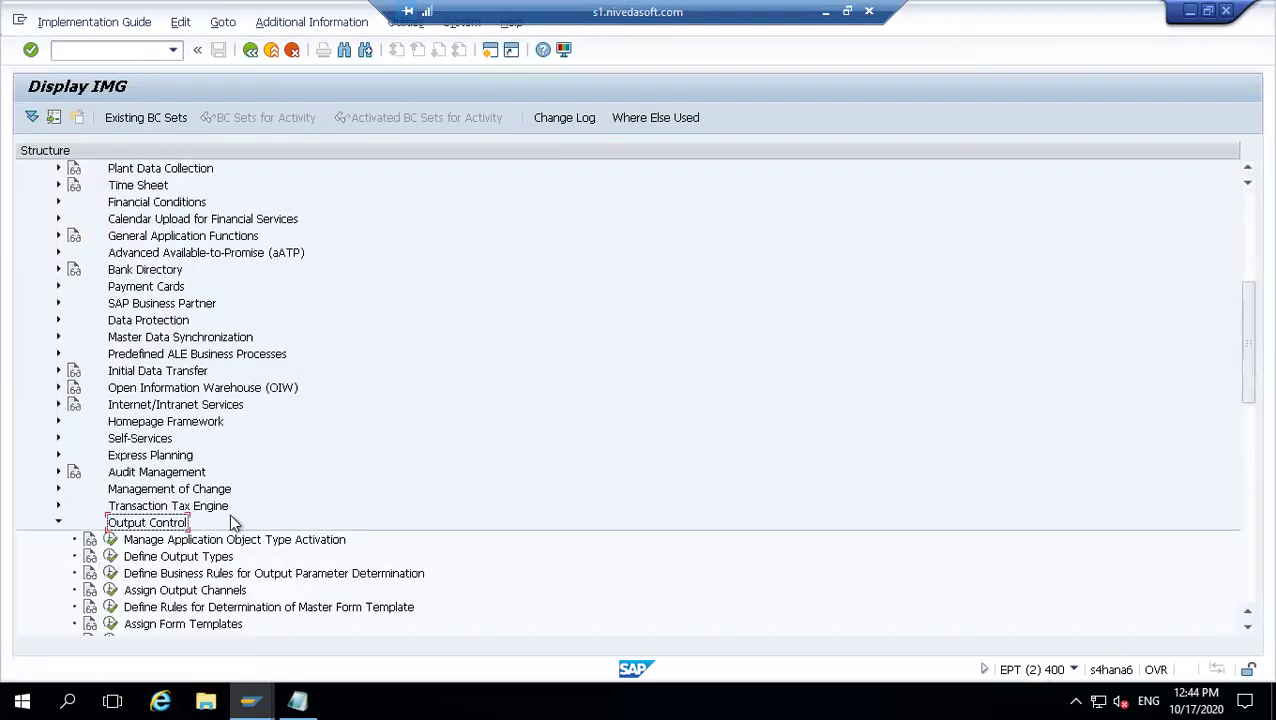
- Open Manage Application Object Type Activation and start a new entry with object type SALES_DOCUMENT
{"action": "left_click", "coordinate": [110, 540]}
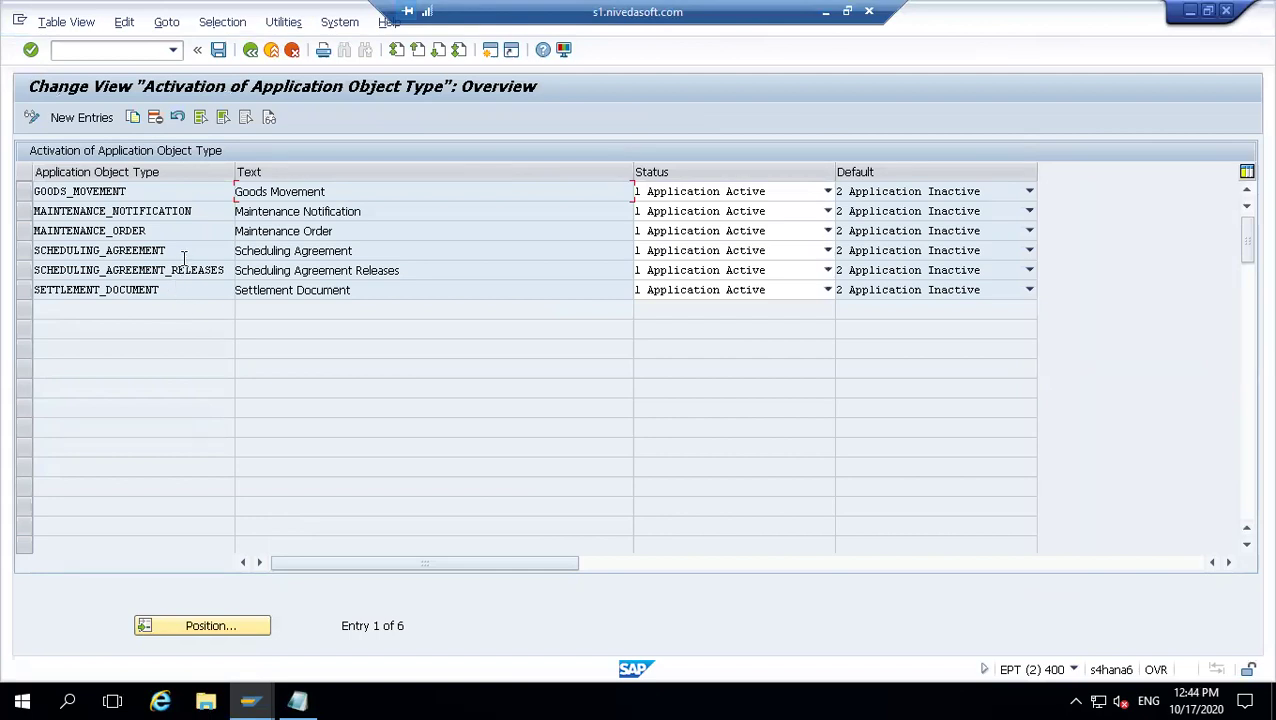
{"action": "left_click", "coordinate": [65, 121]}
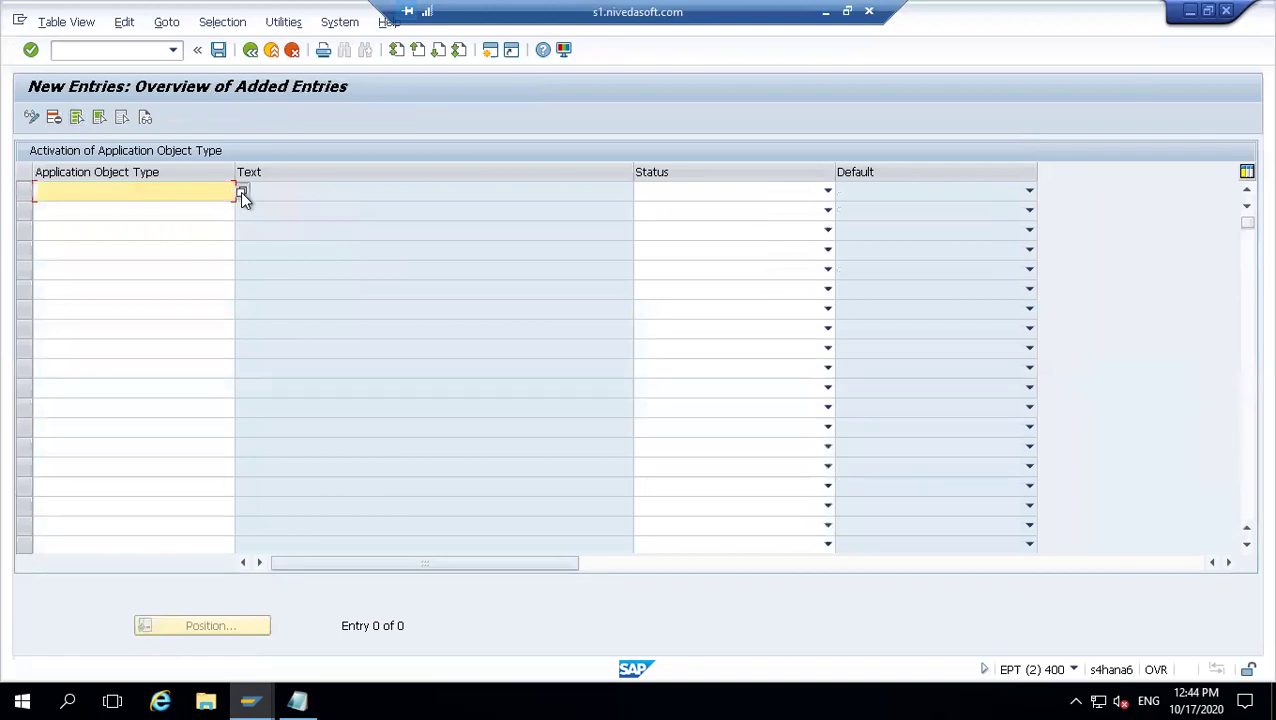
{"action": "left_click", "coordinate": [241, 193]}
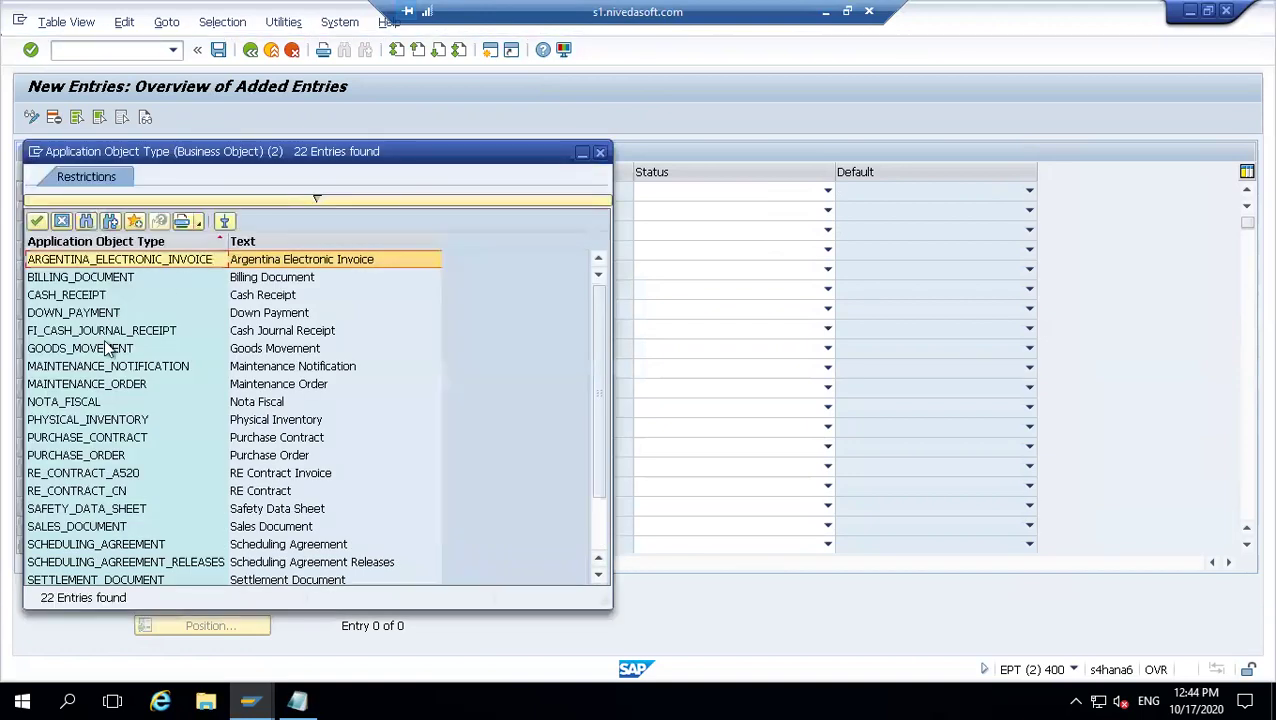
{"action": "double_click", "coordinate": [90, 530]}
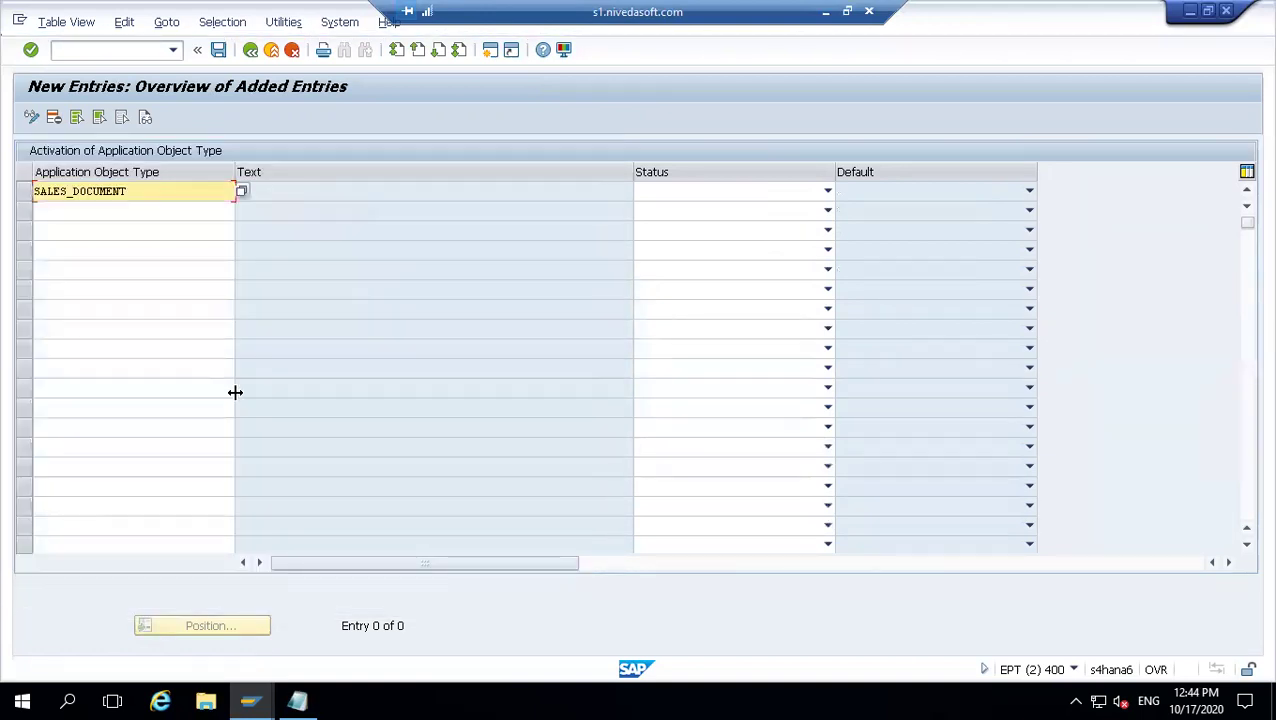
- Set the status of the SALES_DOCUMENT entry to 1 Application Active and validate the entry
{"action": "left_click", "coordinate": [732, 192]}
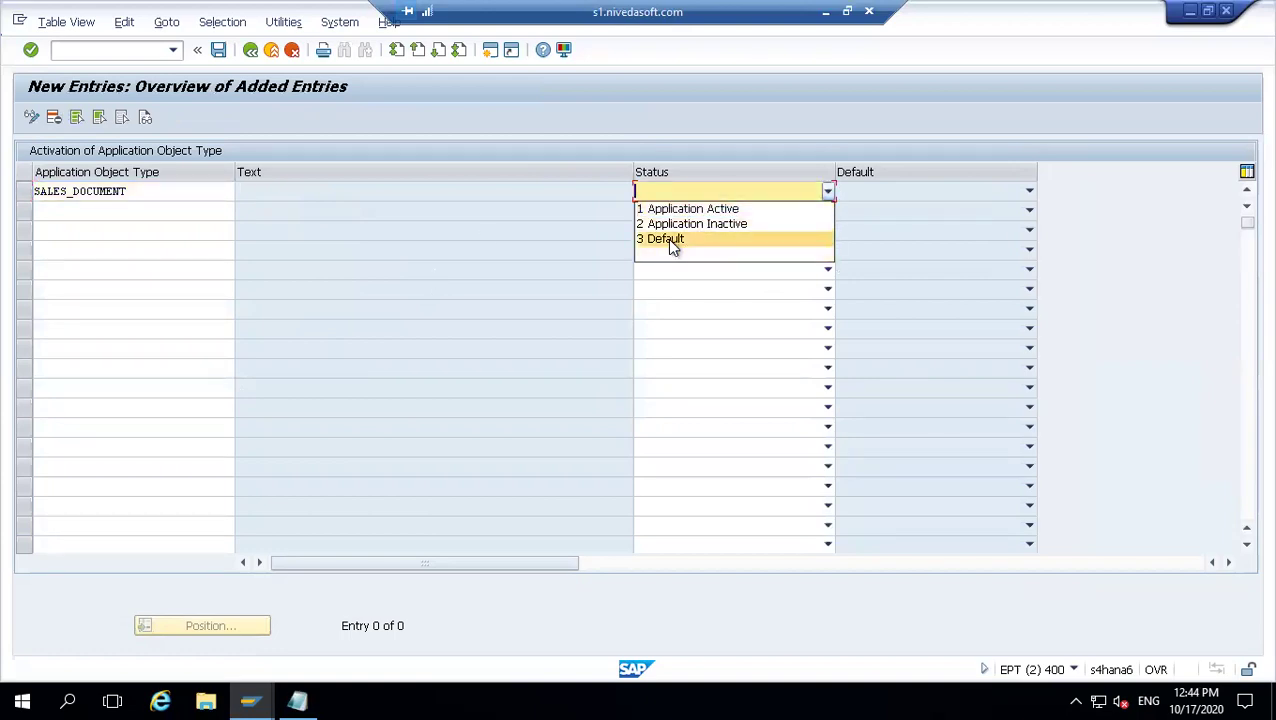
{"action": "left_click", "coordinate": [727, 210]}
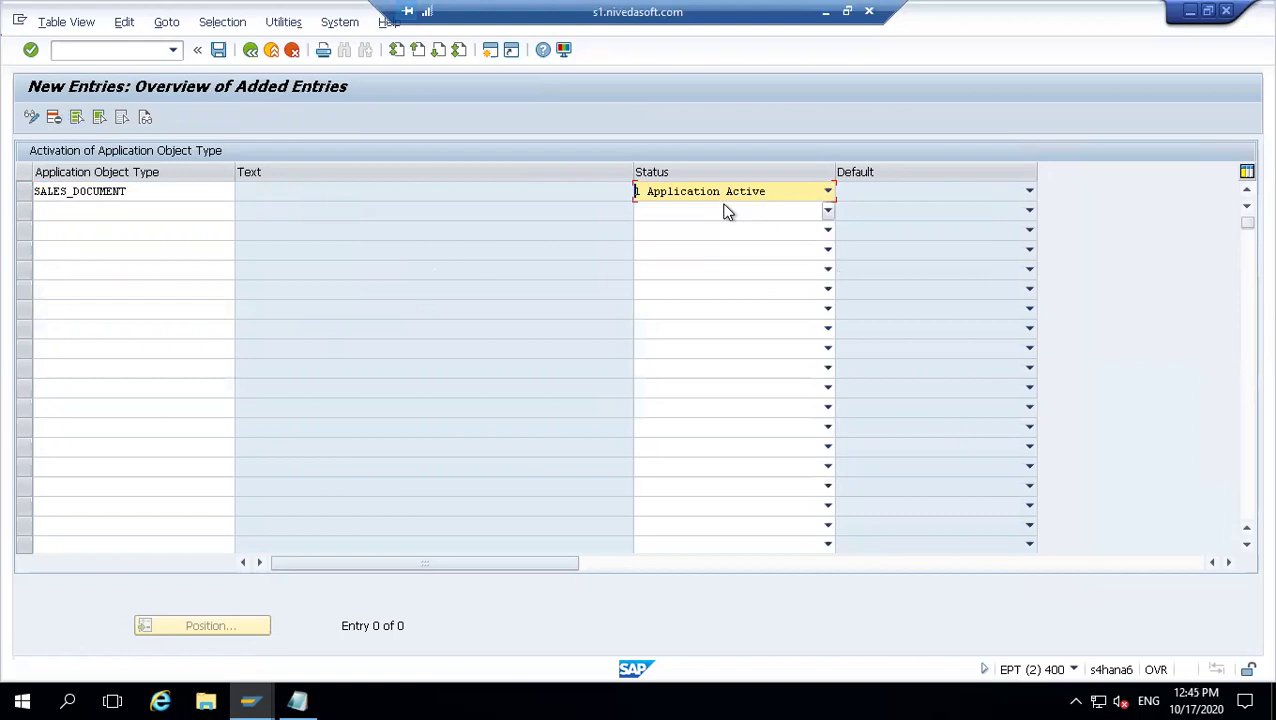
{"action": "key", "text": "Return"}
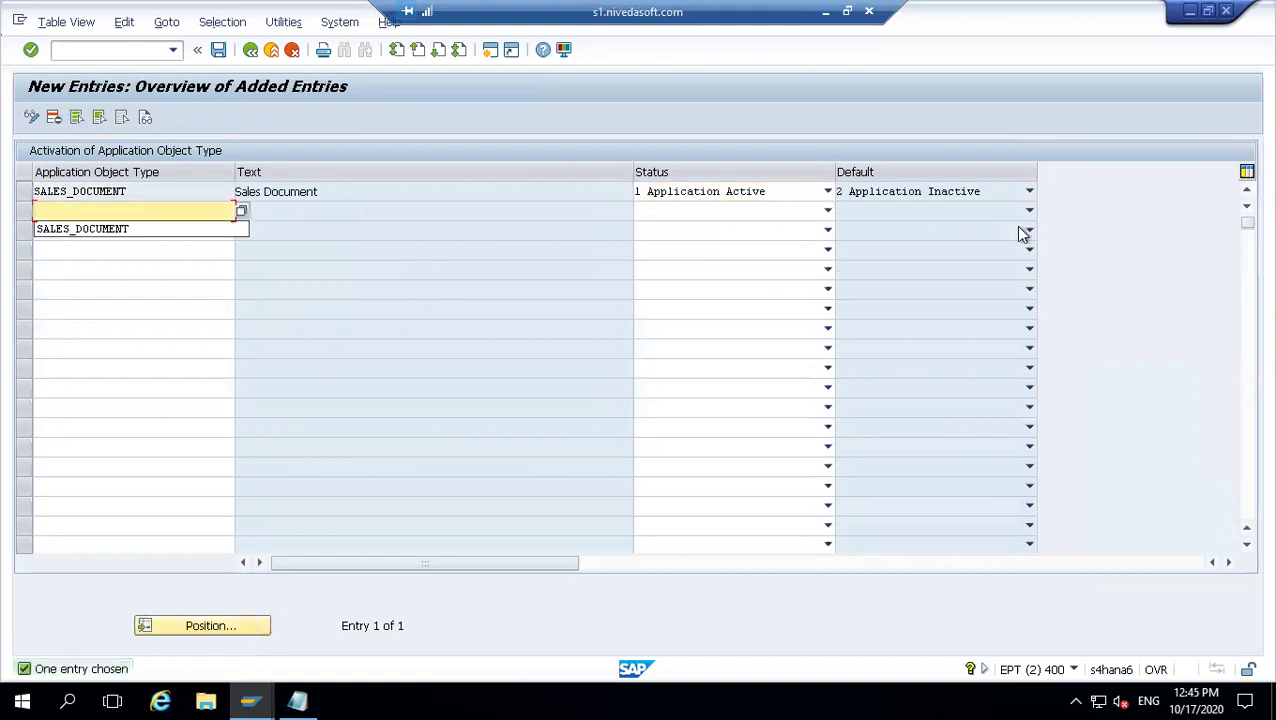
- Review the available Default and Status options of the SALES_DOCUMENT entry
{"action": "left_click", "coordinate": [948, 193]}
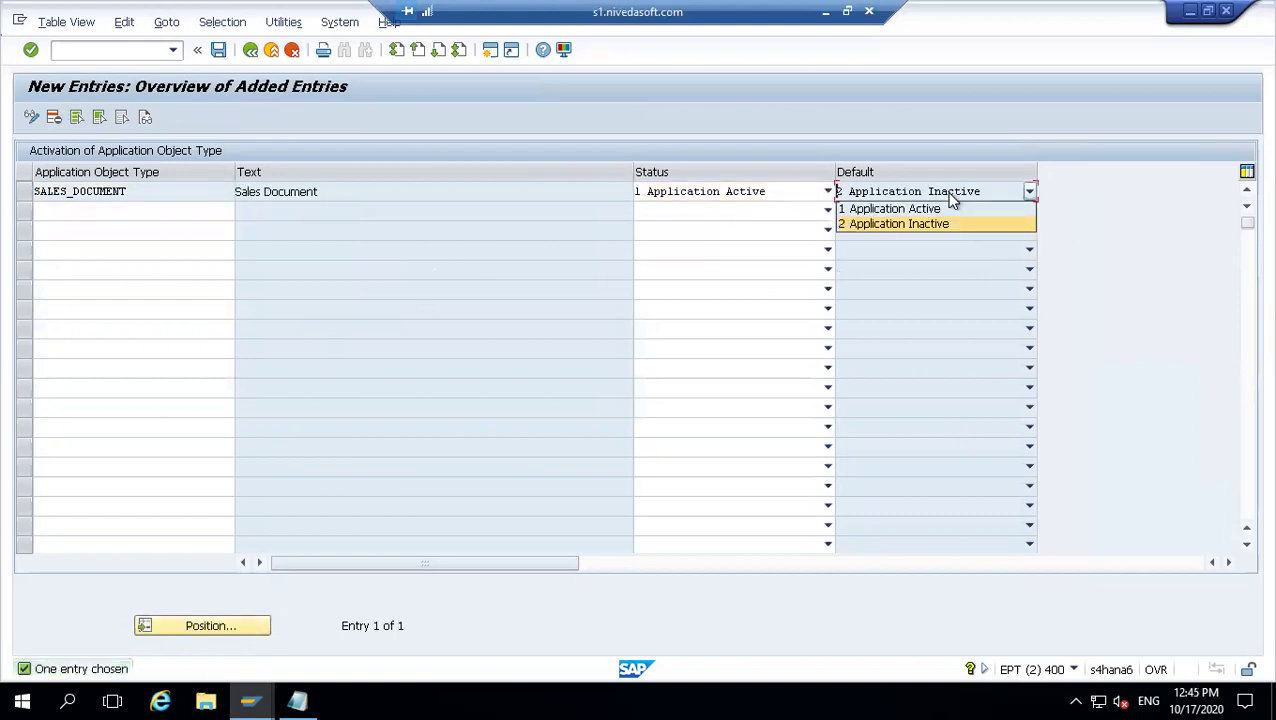
{"action": "key", "text": "Escape"}
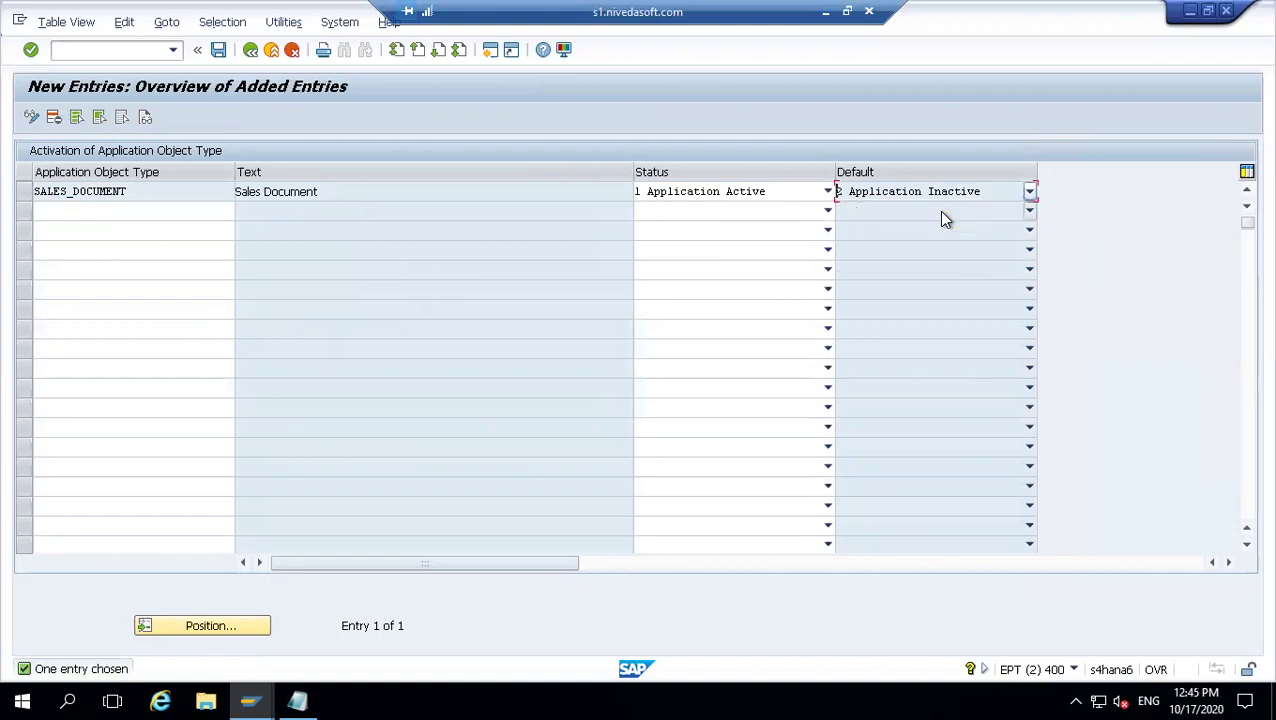
{"action": "left_click", "coordinate": [787, 192]}
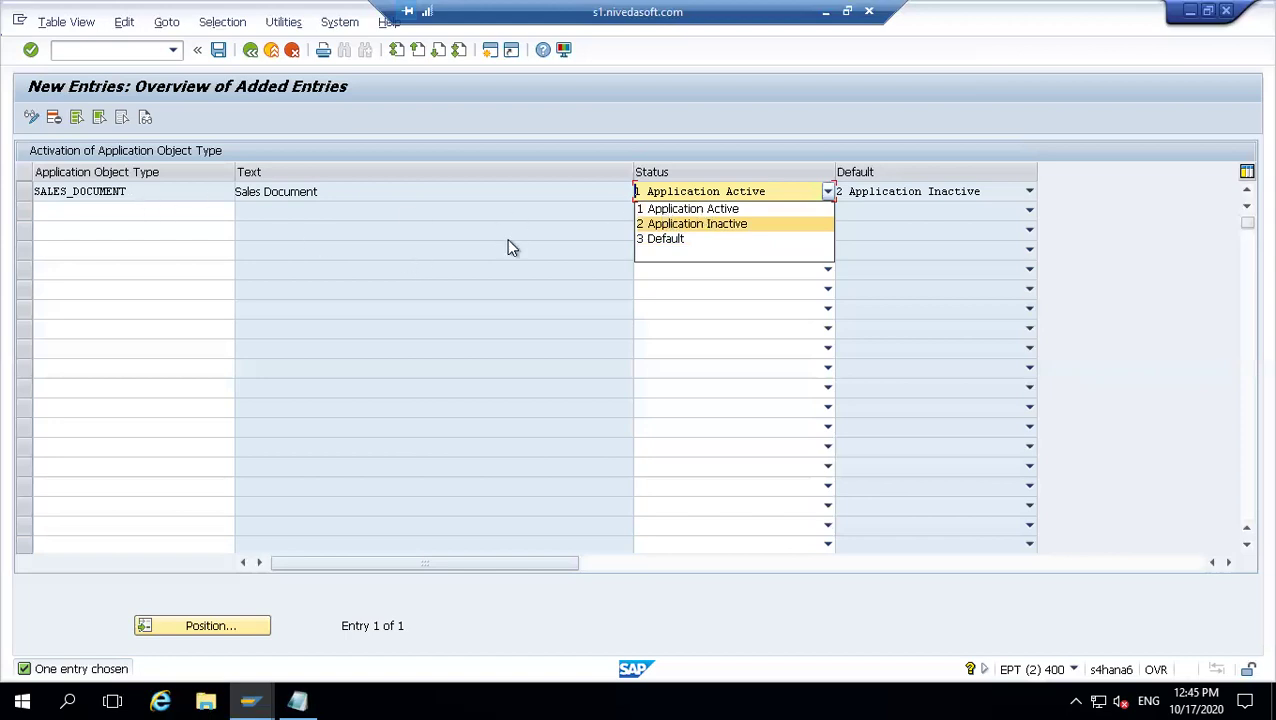
{"action": "key", "text": "Up"}
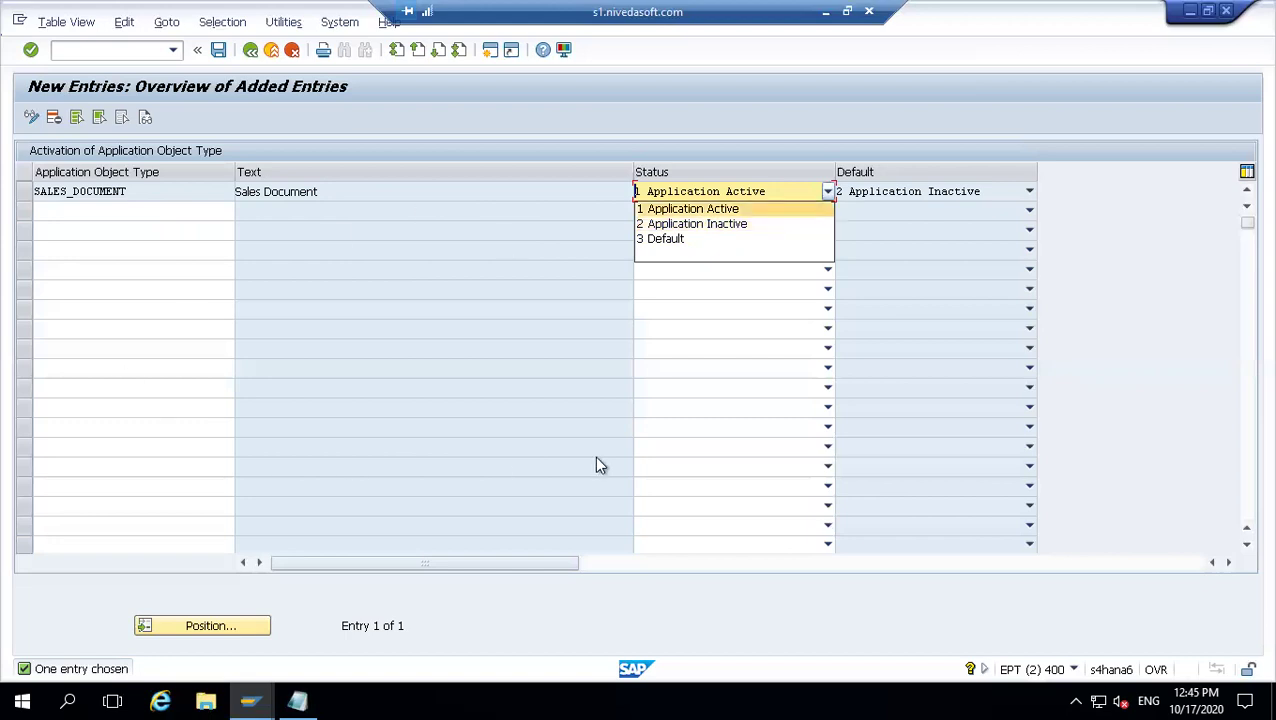
{"action": "key", "text": "Return"}
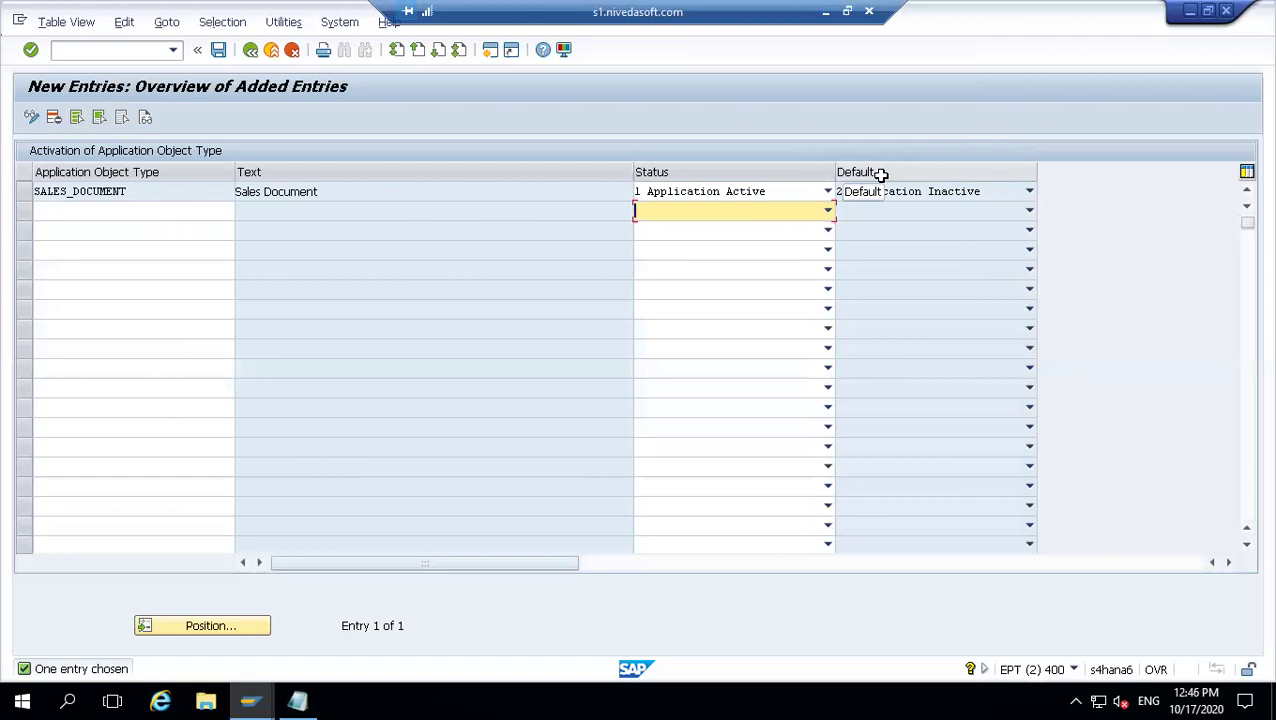
- Compare the status choices offered for the sales document entry with its Default column
{"action": "left_click", "coordinate": [828, 191]}
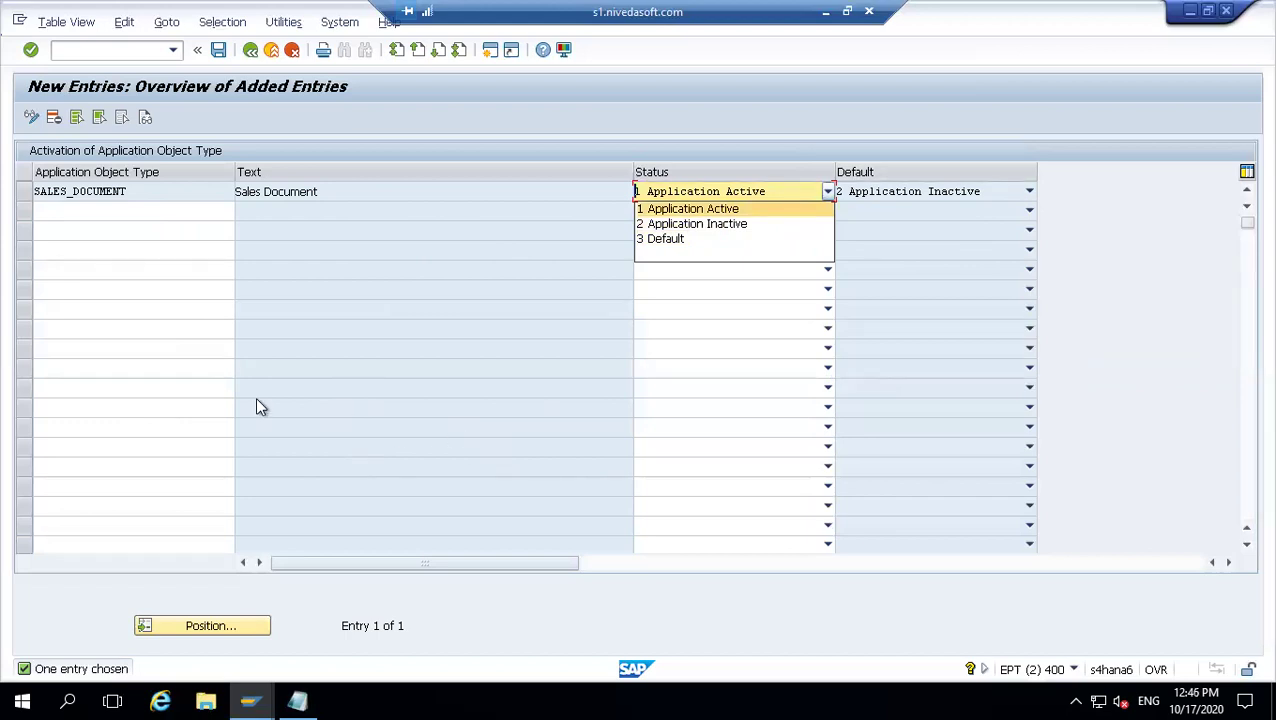
{"action": "left_click", "coordinate": [139, 192]}
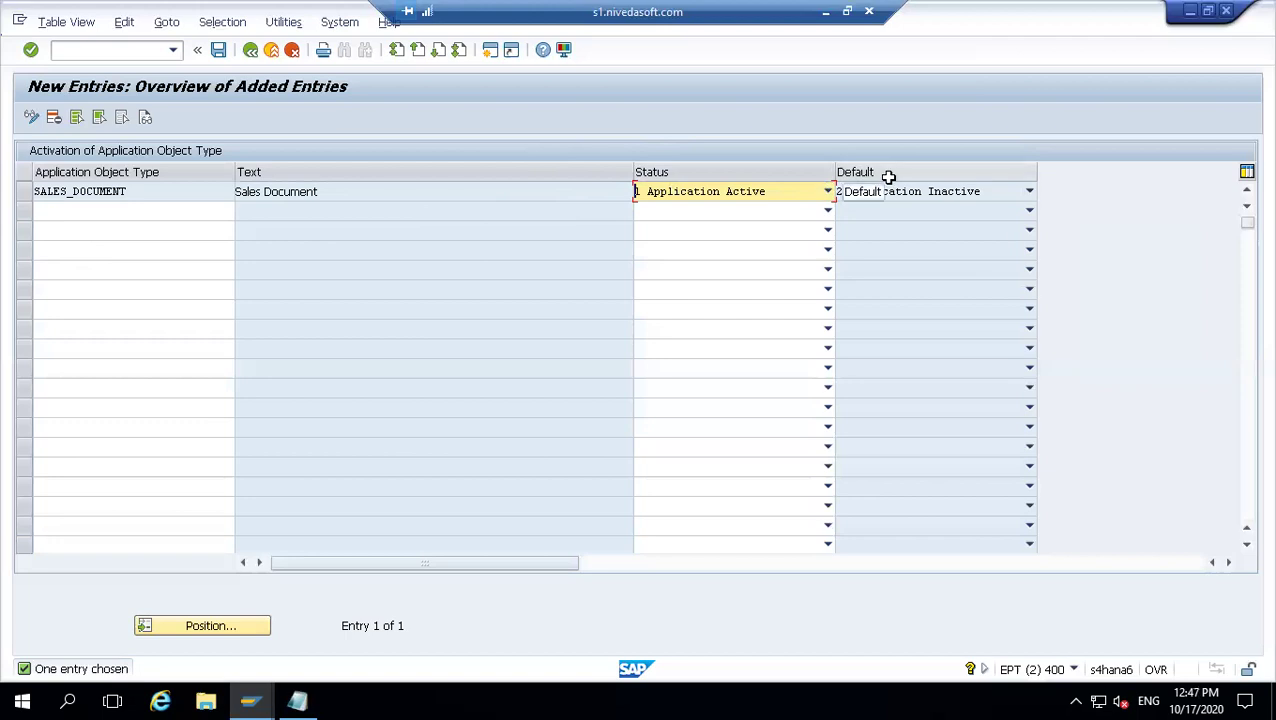
{"action": "left_click", "coordinate": [777, 193]}
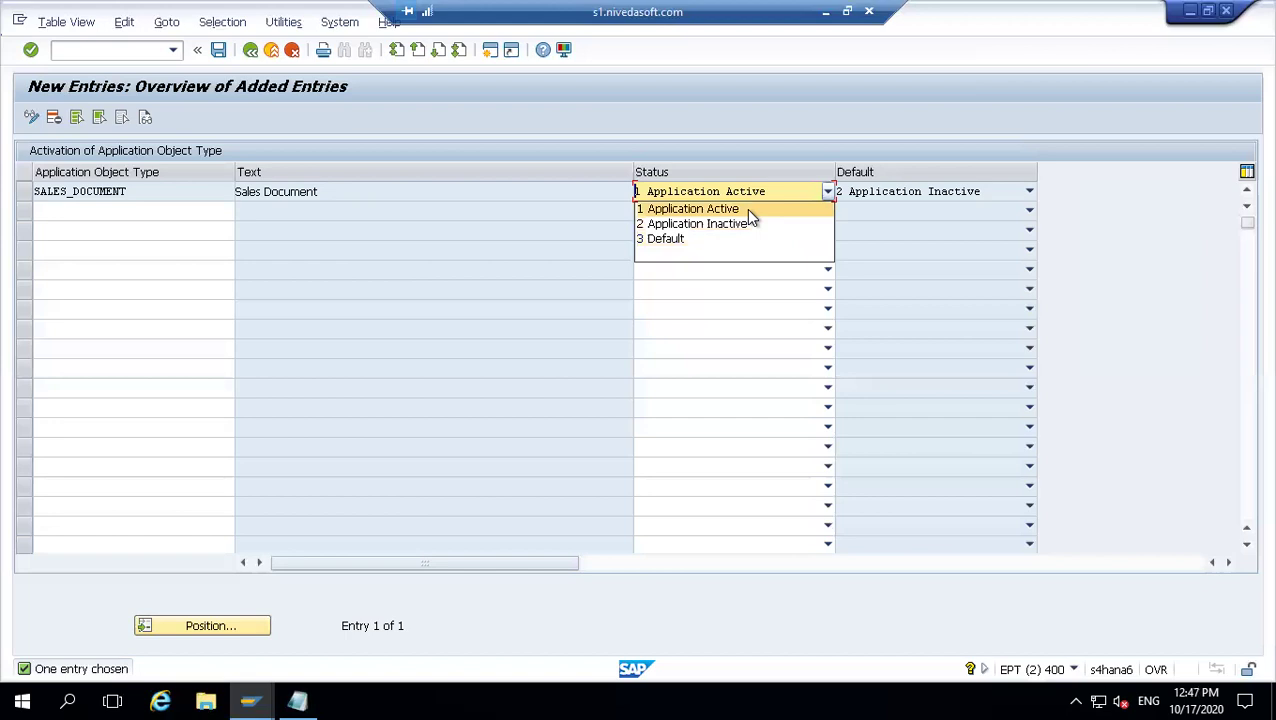
{"action": "left_click", "coordinate": [733, 351]}
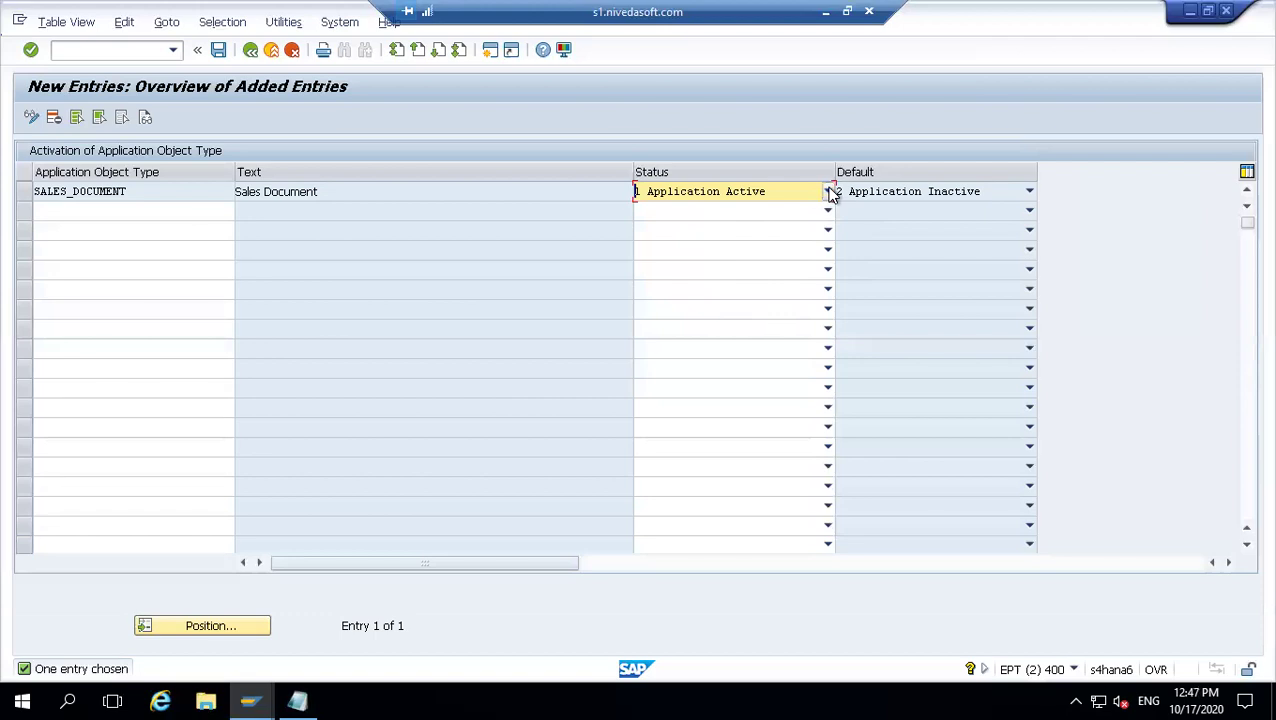
- Try status 3 Default on the SALES_DOCUMENT entry, restore 1 Application Active, and return to the activation overview
{"action": "left_click", "coordinate": [828, 191]}
{"action": "left_click", "coordinate": [701, 240]}
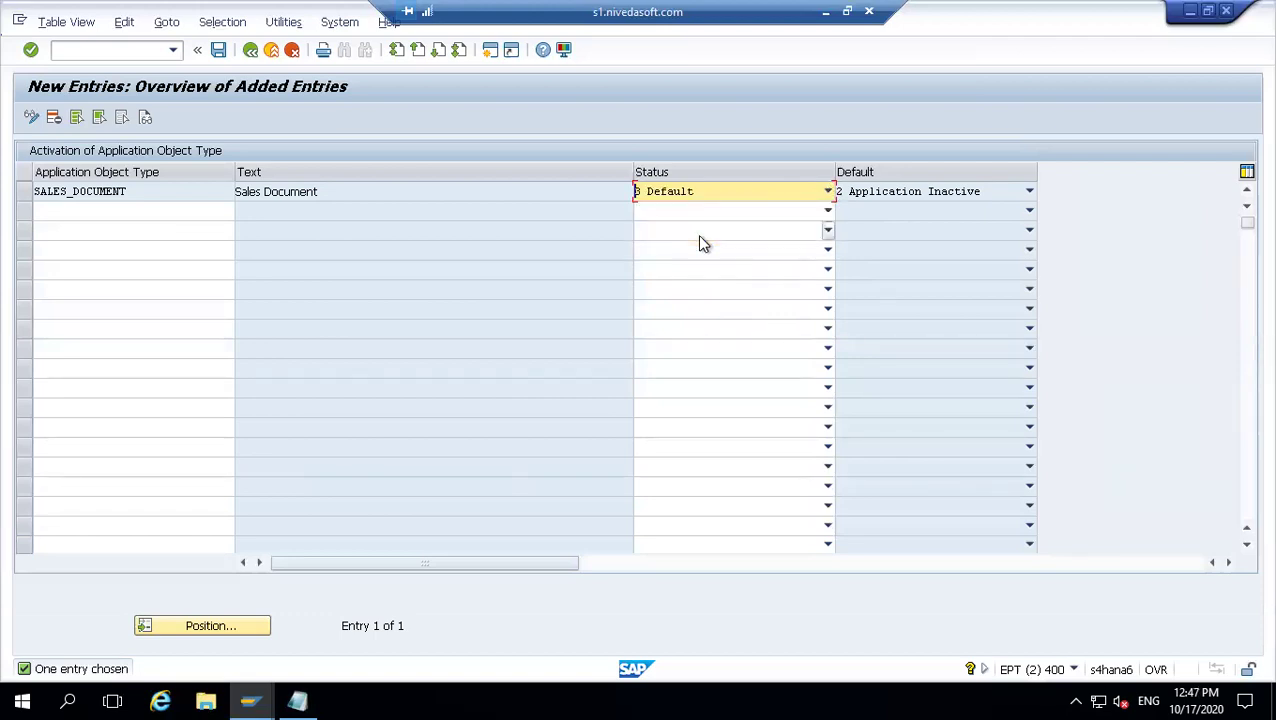
{"action": "left_click", "coordinate": [828, 191]}
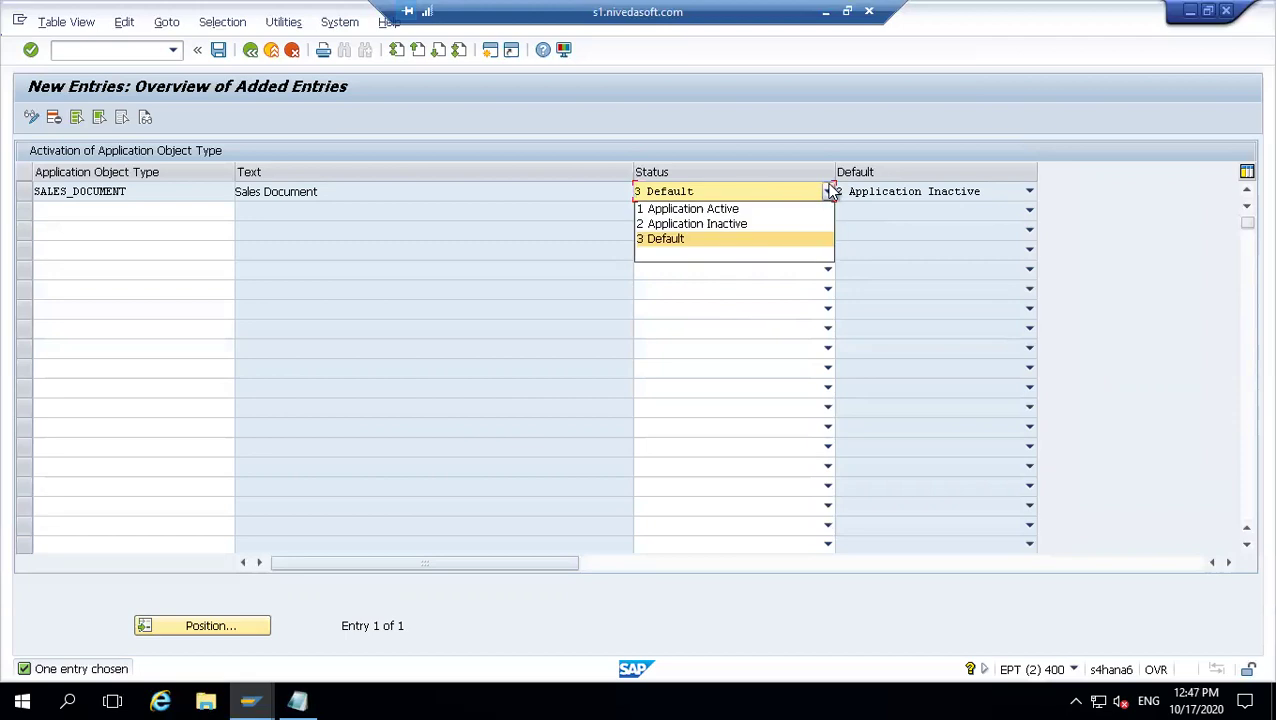
{"action": "left_click", "coordinate": [757, 212]}
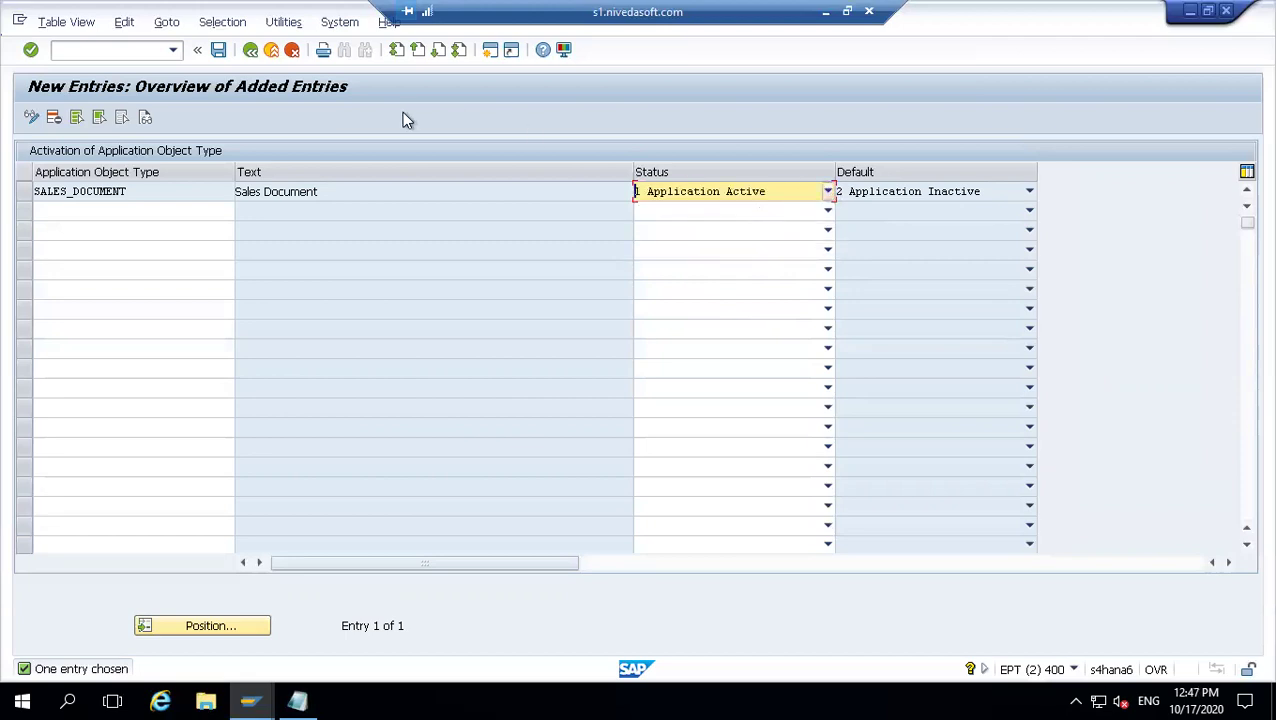
{"action": "left_click", "coordinate": [250, 49]}
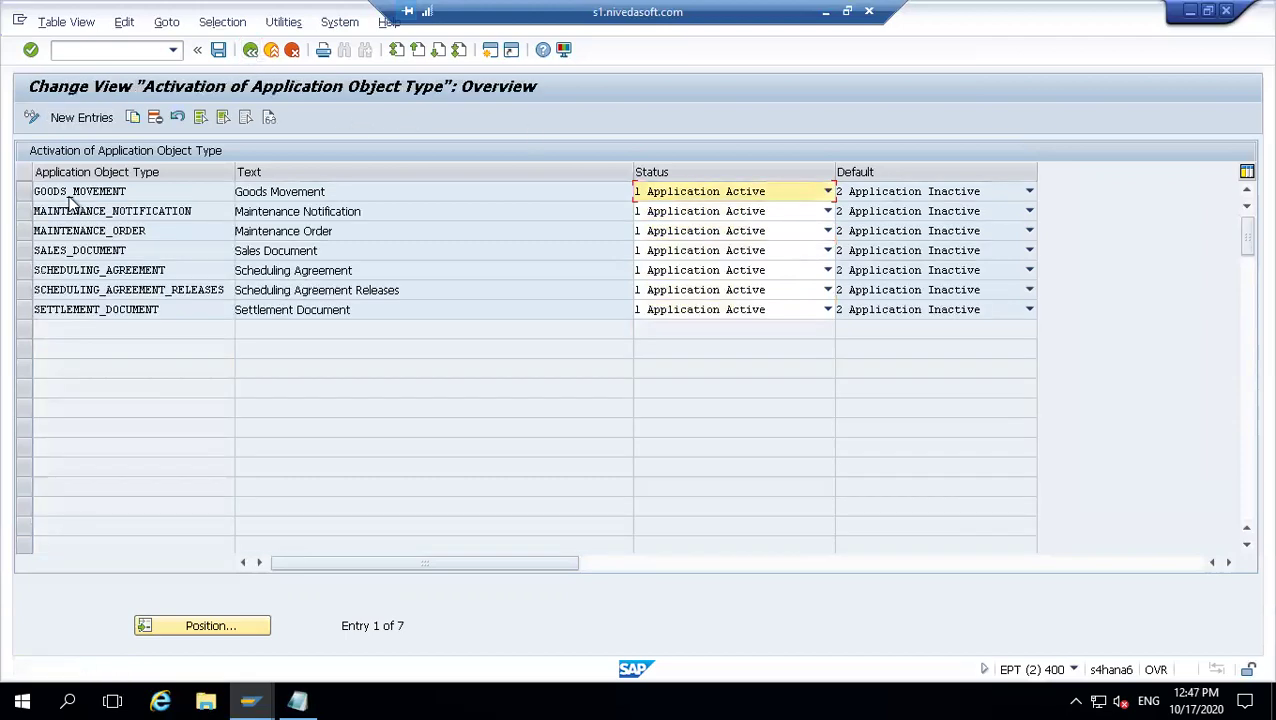
- Try to add another SALES_DOCUMENT entry with status 3 Default
{"action": "left_click", "coordinate": [78, 123]}
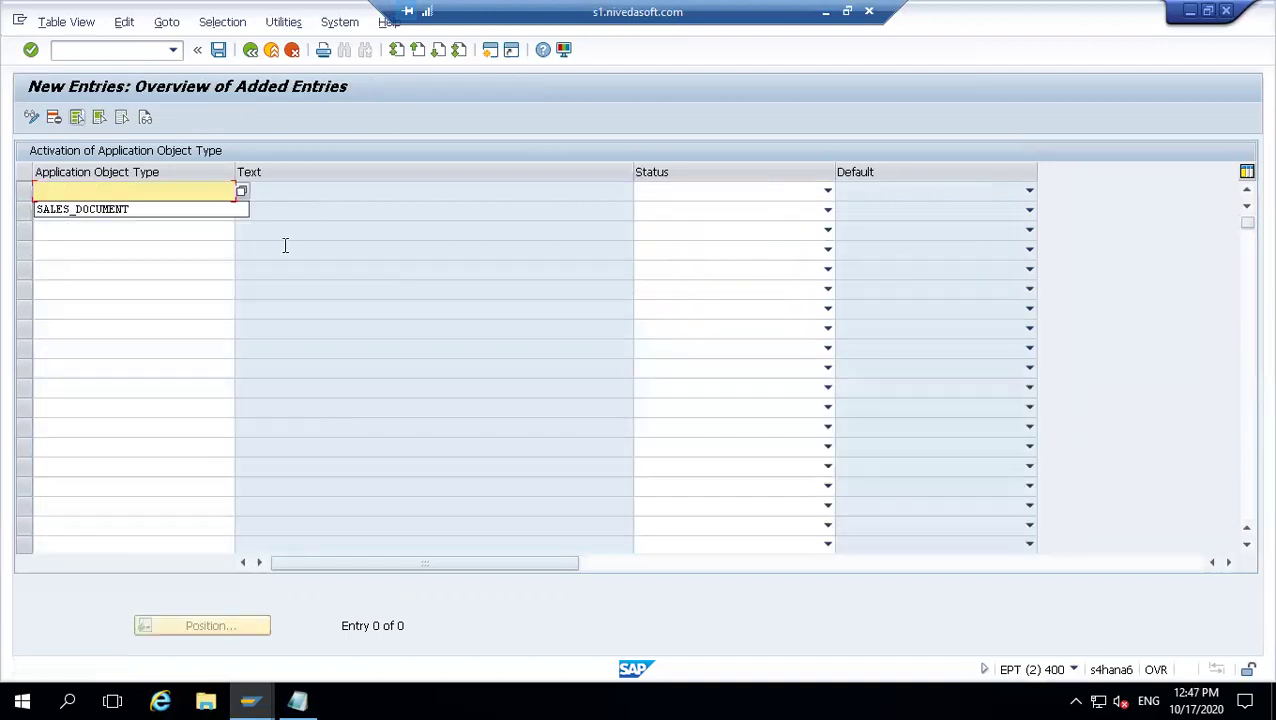
{"action": "left_click", "coordinate": [121, 208]}
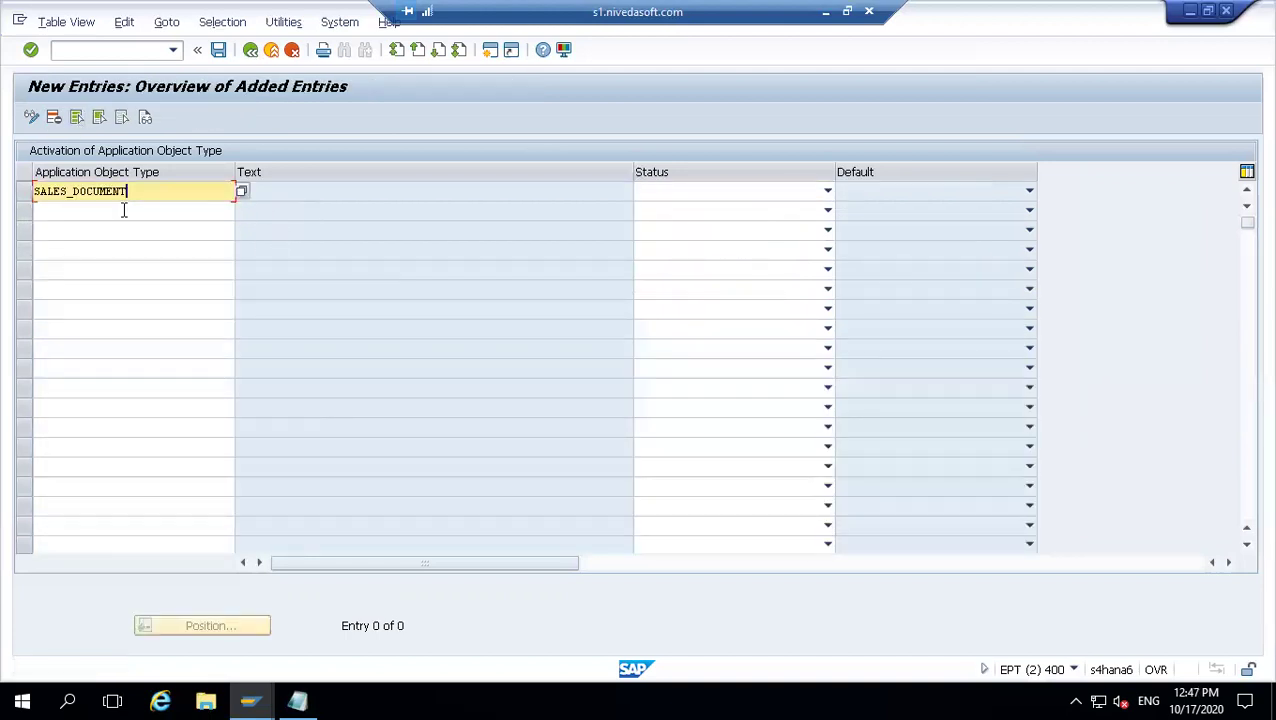
{"action": "left_click", "coordinate": [688, 190]}
{"action": "left_click", "coordinate": [678, 240]}
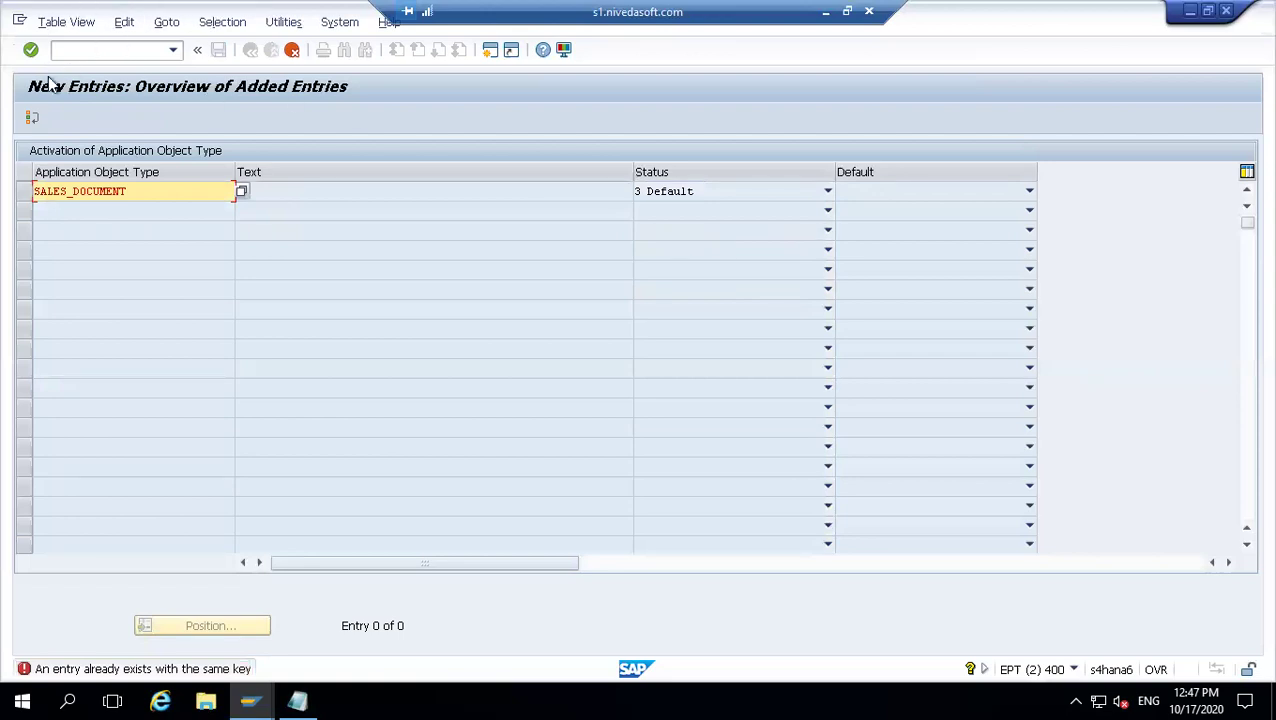
{"action": "left_click", "coordinate": [40, 121]}
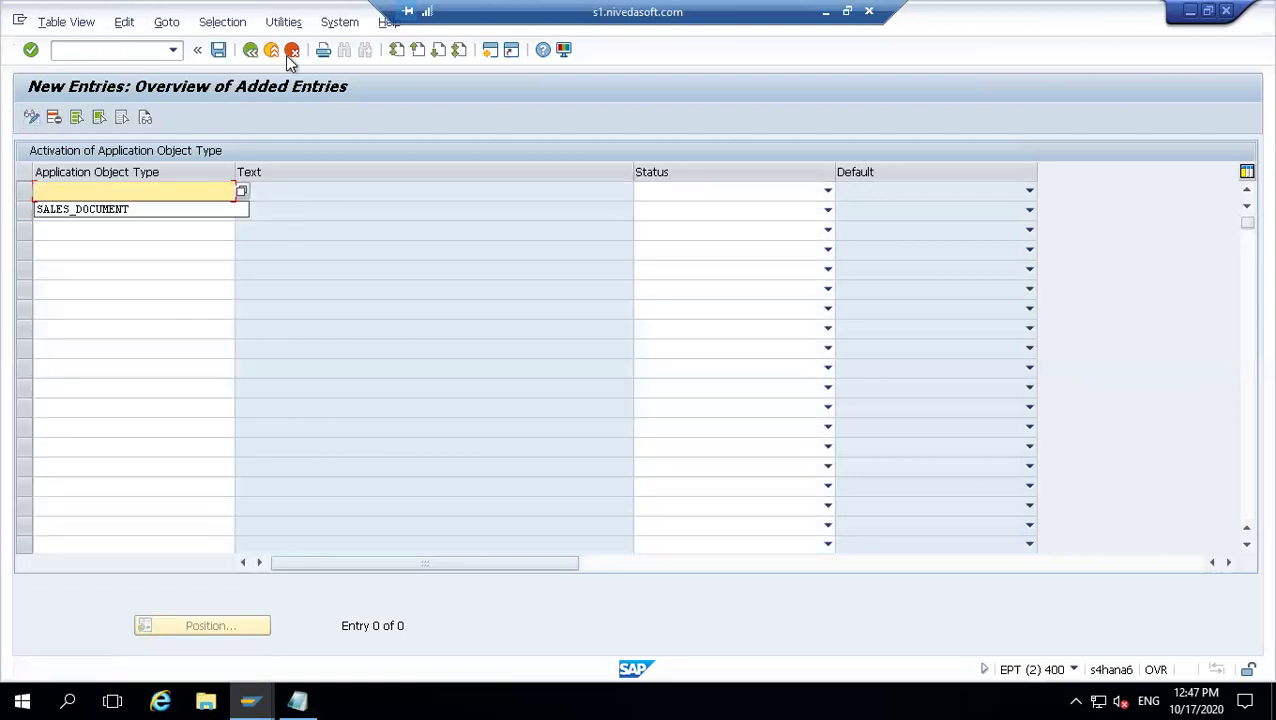
{"action": "left_click", "coordinate": [251, 51]}
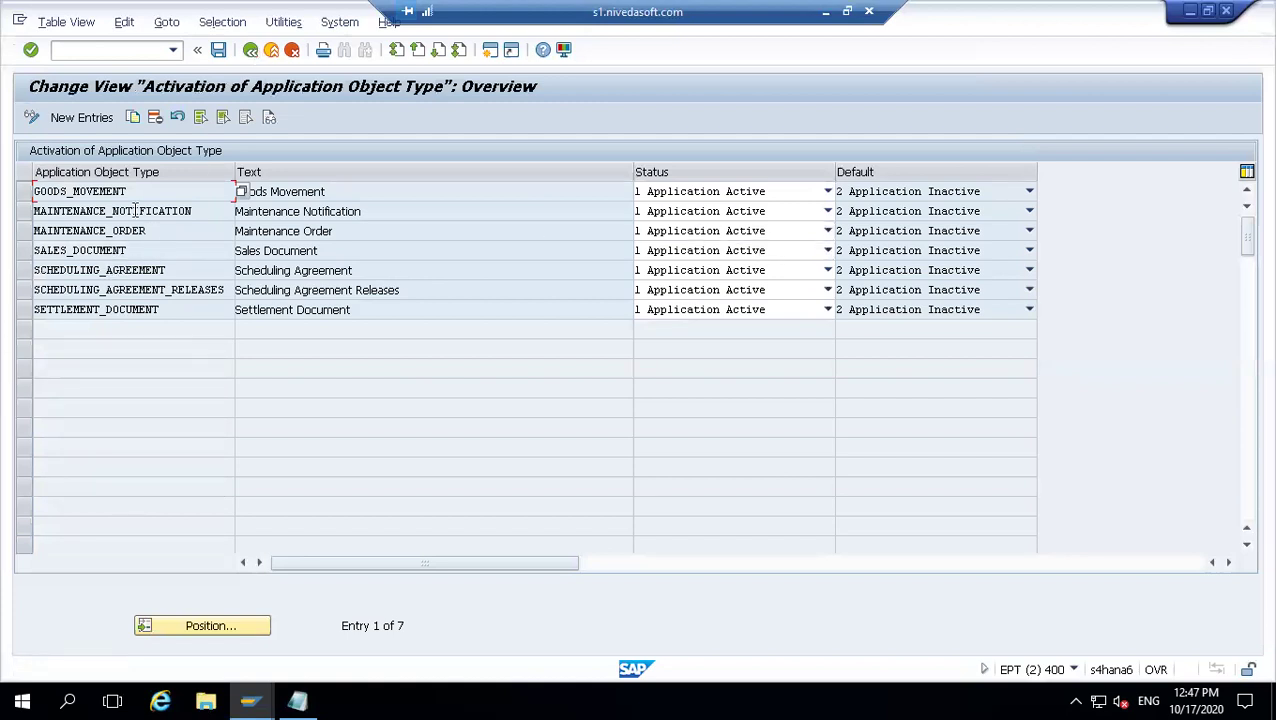
- Create a new activation entry for object type NOTA_FISCAL with status 3 Default and validate it
{"action": "left_click", "coordinate": [80, 118]}
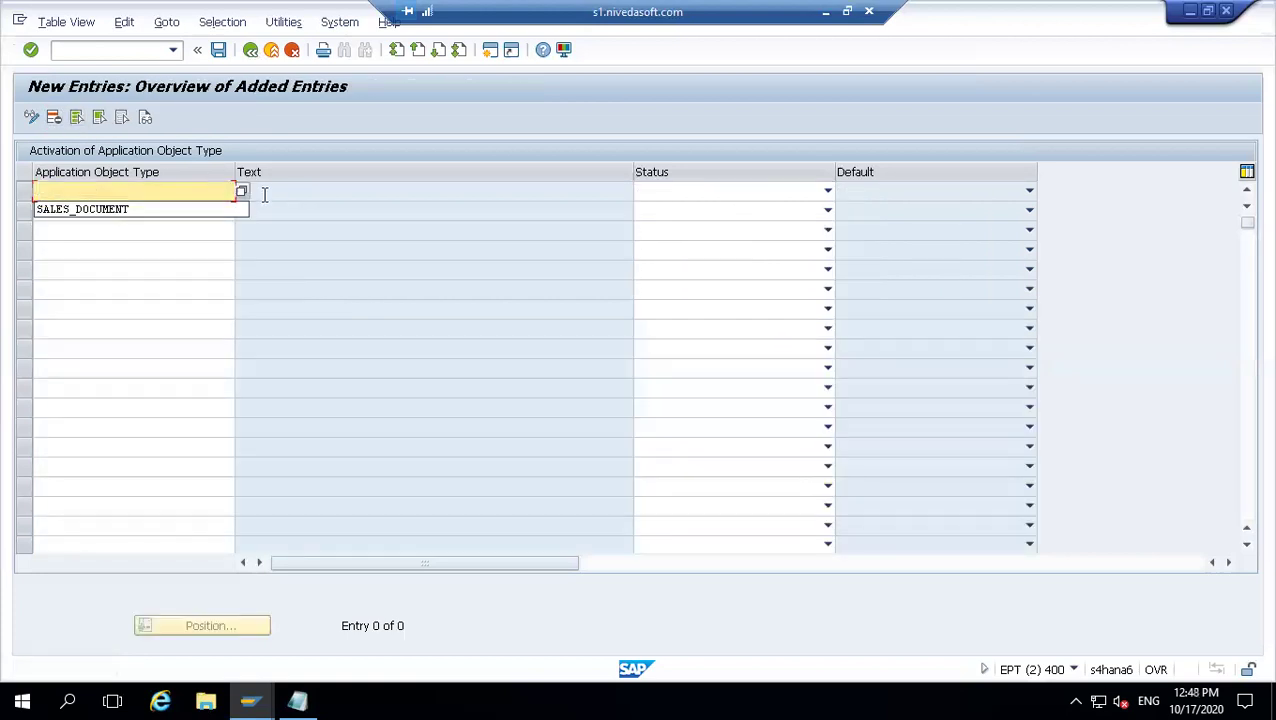
{"action": "left_click", "coordinate": [241, 192]}
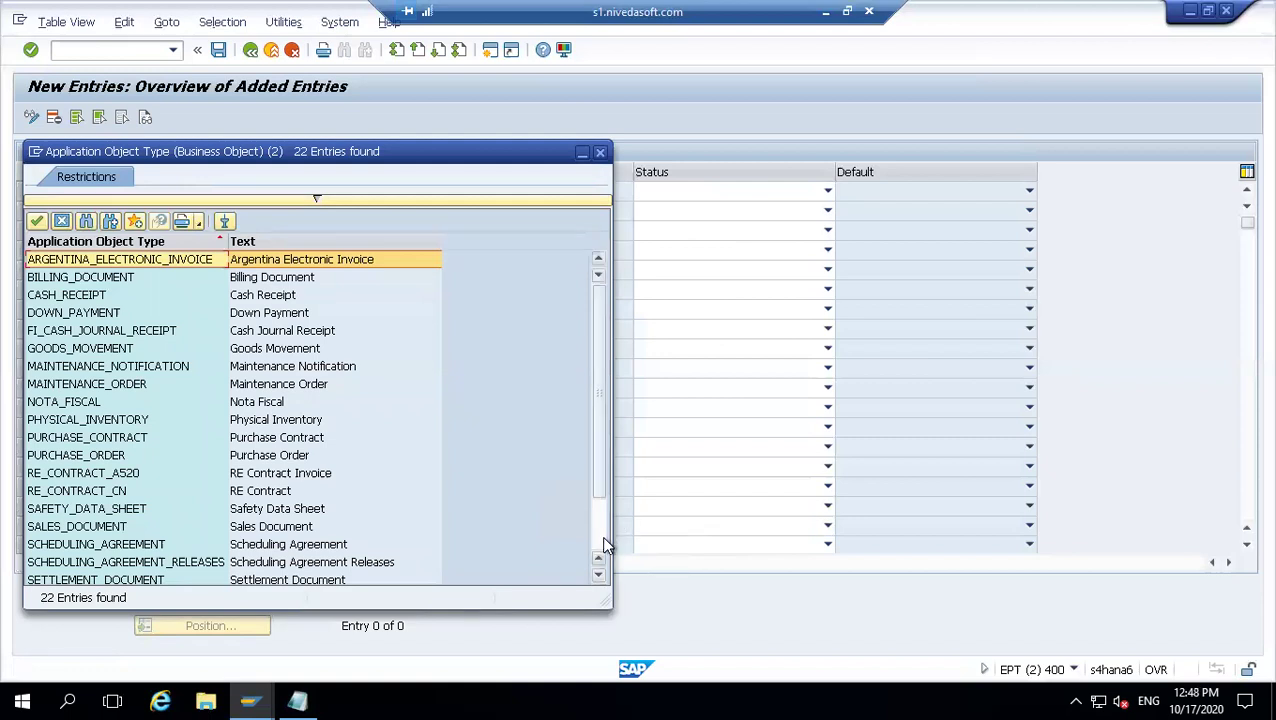
{"action": "double_click", "coordinate": [234, 404]}
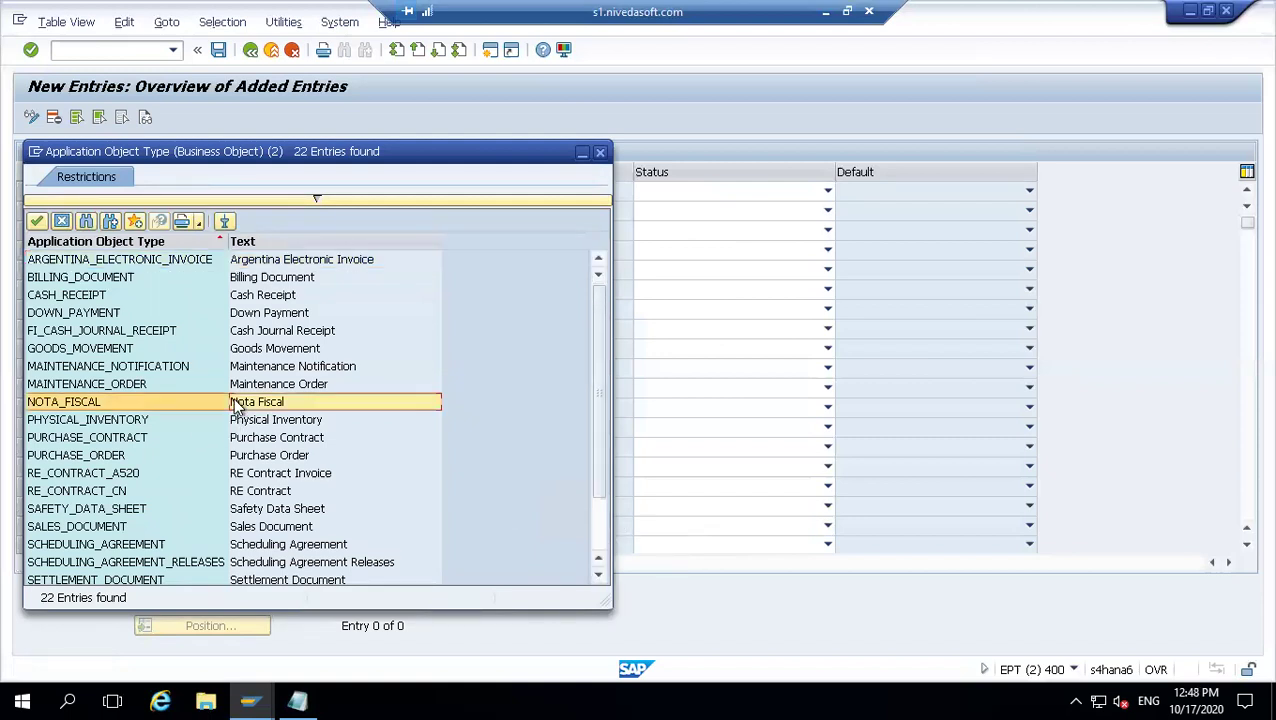
{"action": "left_click", "coordinate": [733, 190]}
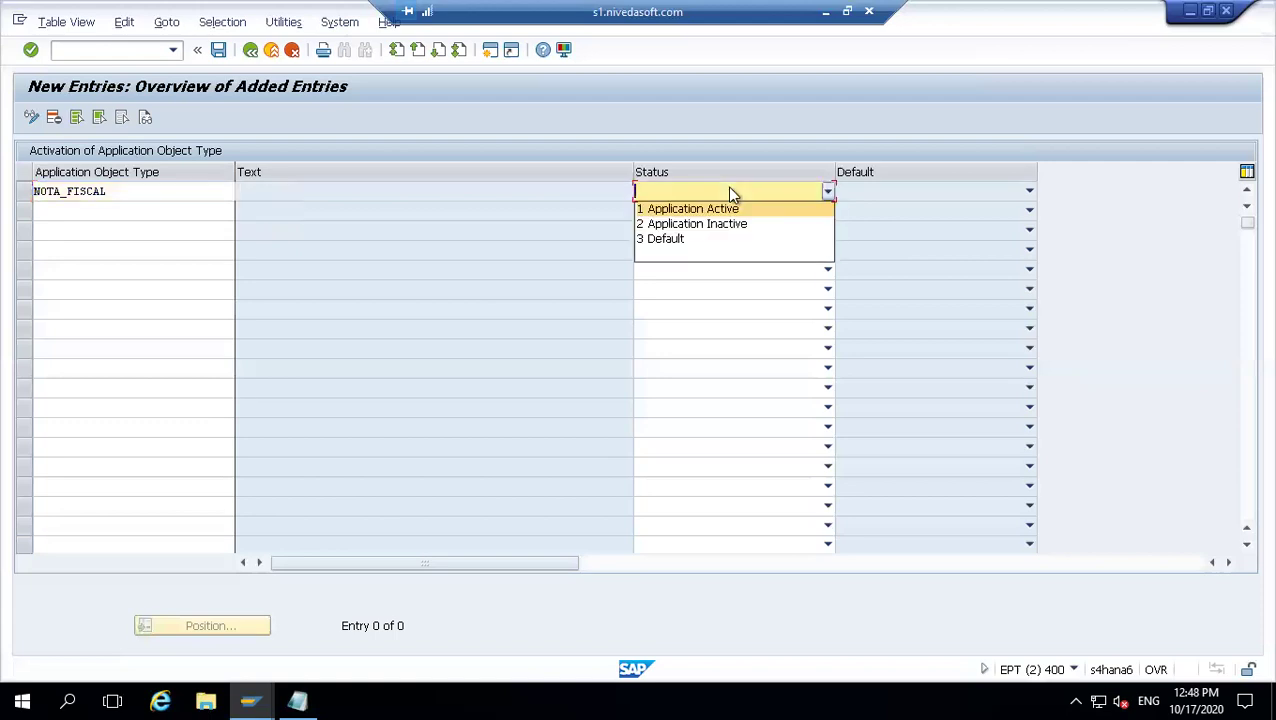
{"action": "left_click", "coordinate": [697, 240]}
{"action": "key", "text": "Return"}
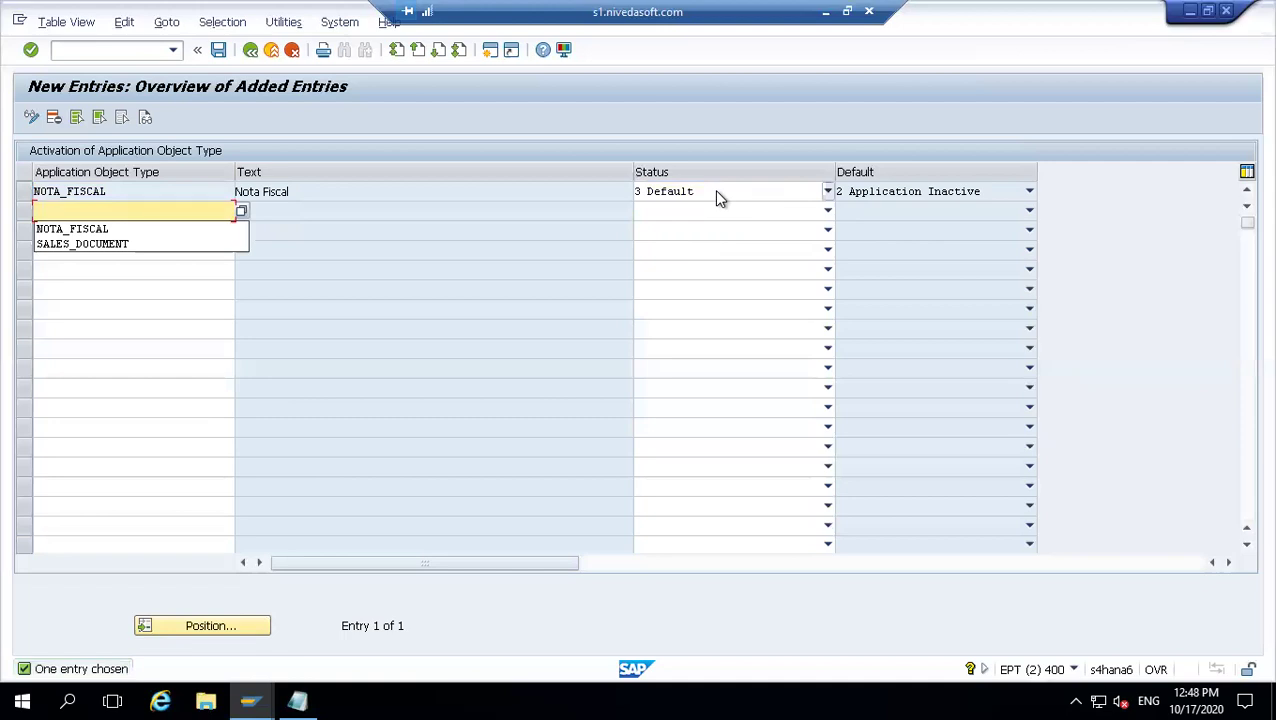
- Set the NOTA_FISCAL entry's status to 2 Application Inactive, validate it, and return to the activation overview
{"action": "left_click", "coordinate": [716, 192]}
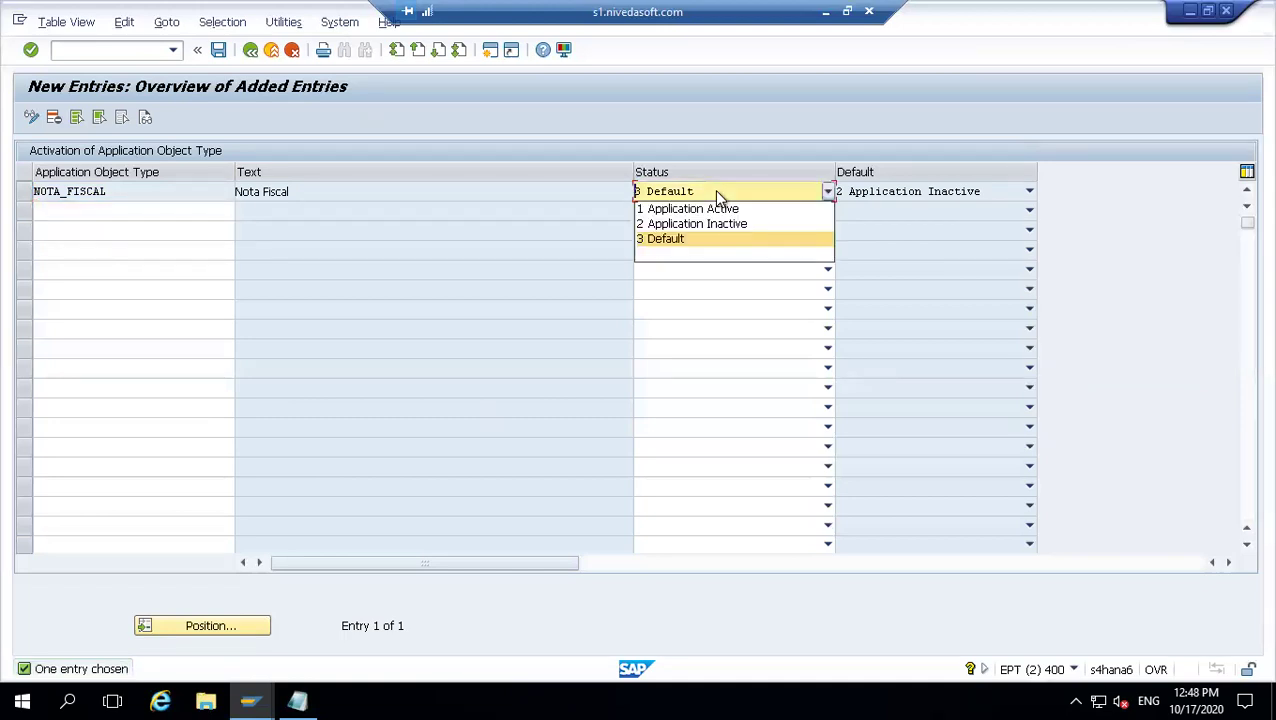
{"action": "left_click", "coordinate": [681, 243]}
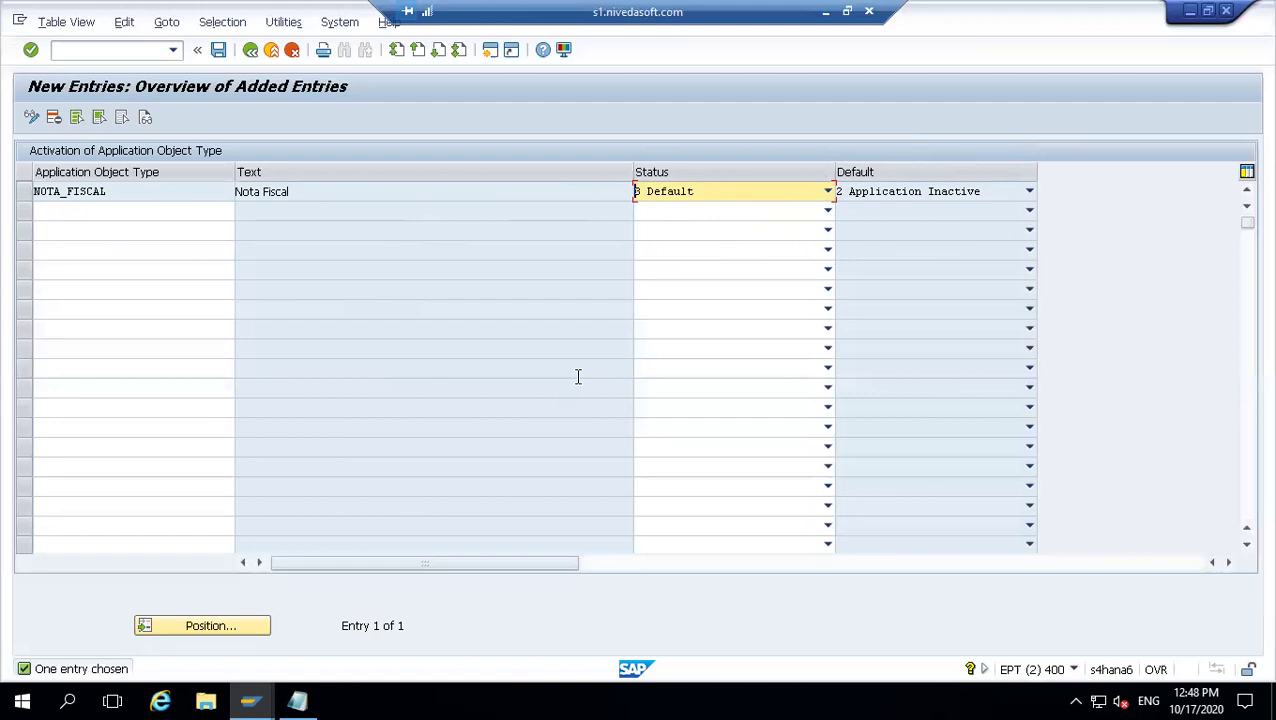
{"action": "left_click", "coordinate": [827, 191]}
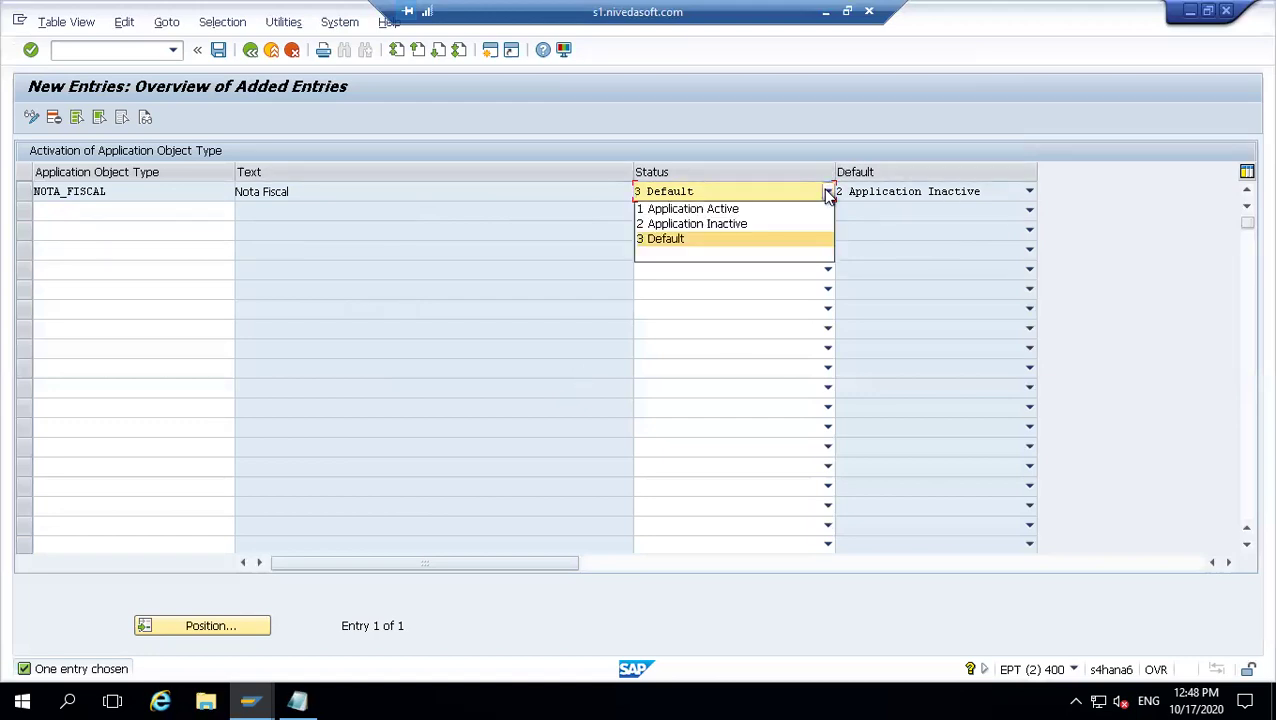
{"action": "left_click", "coordinate": [773, 224]}
{"action": "key", "text": "Return"}
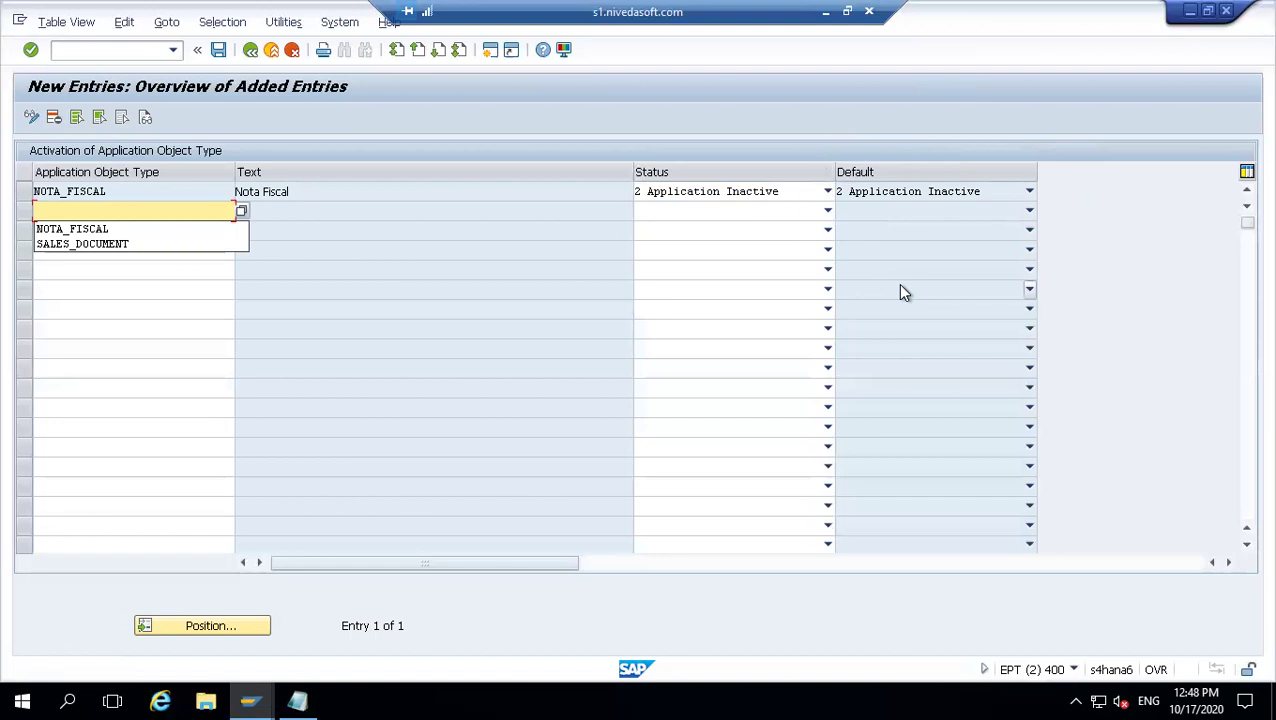
{"action": "left_click", "coordinate": [711, 191]}
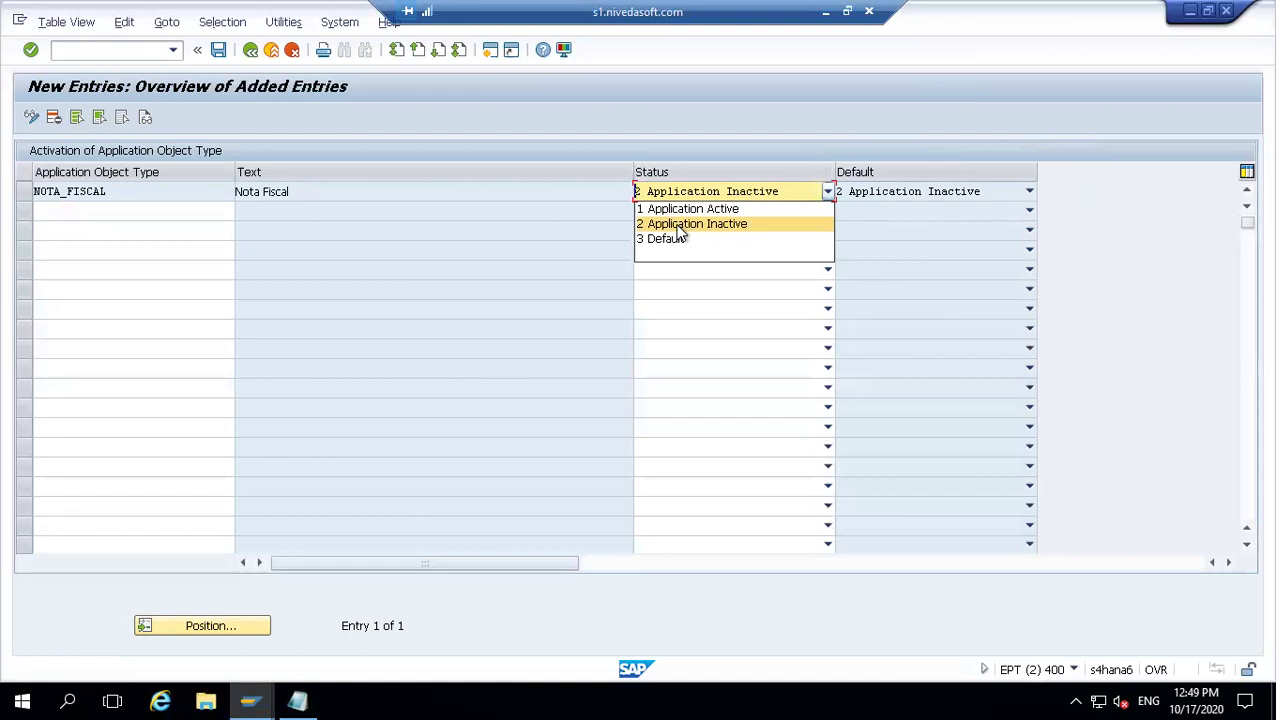
{"action": "left_click", "coordinate": [351, 313]}
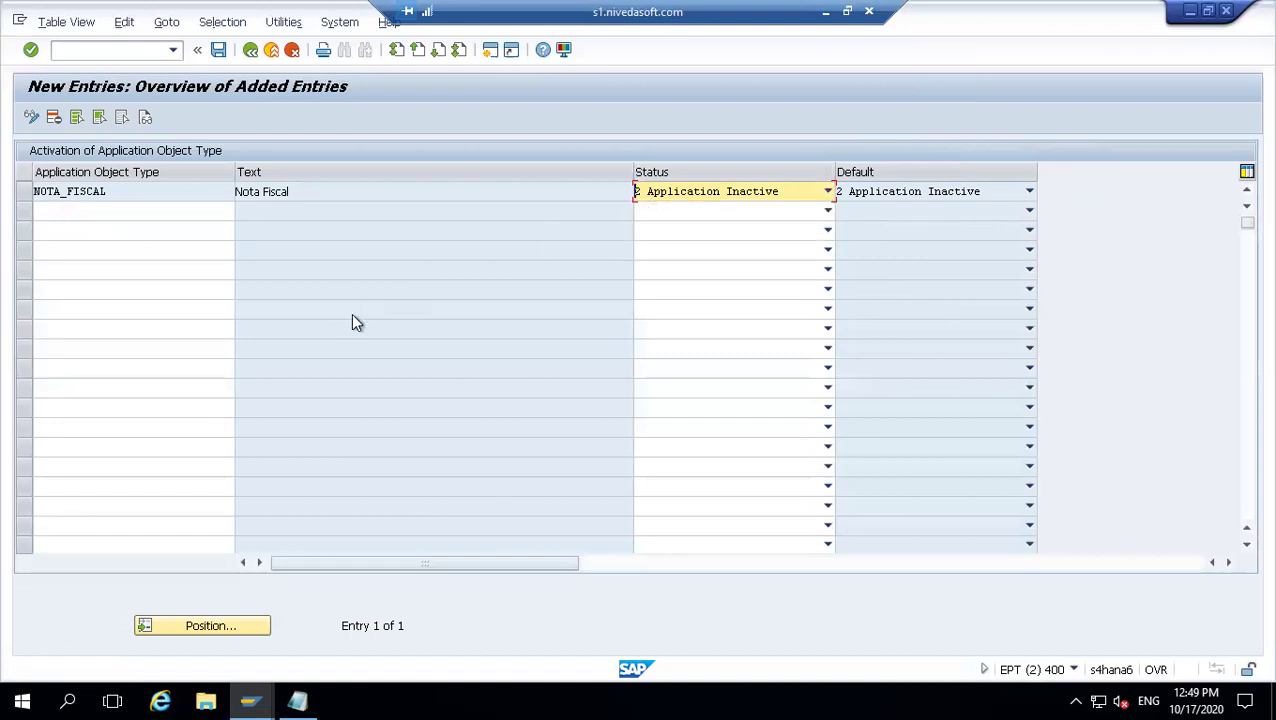
{"action": "left_click", "coordinate": [250, 50]}
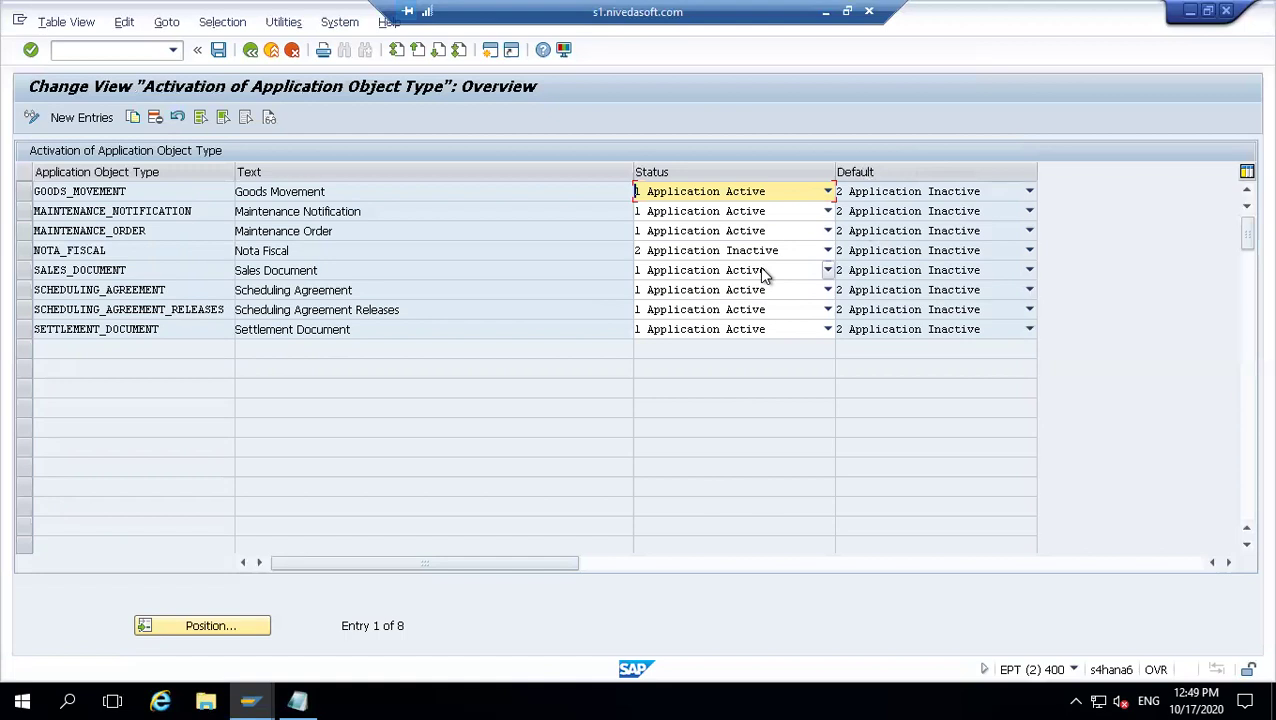
{"action": "left_click", "coordinate": [238, 52]}
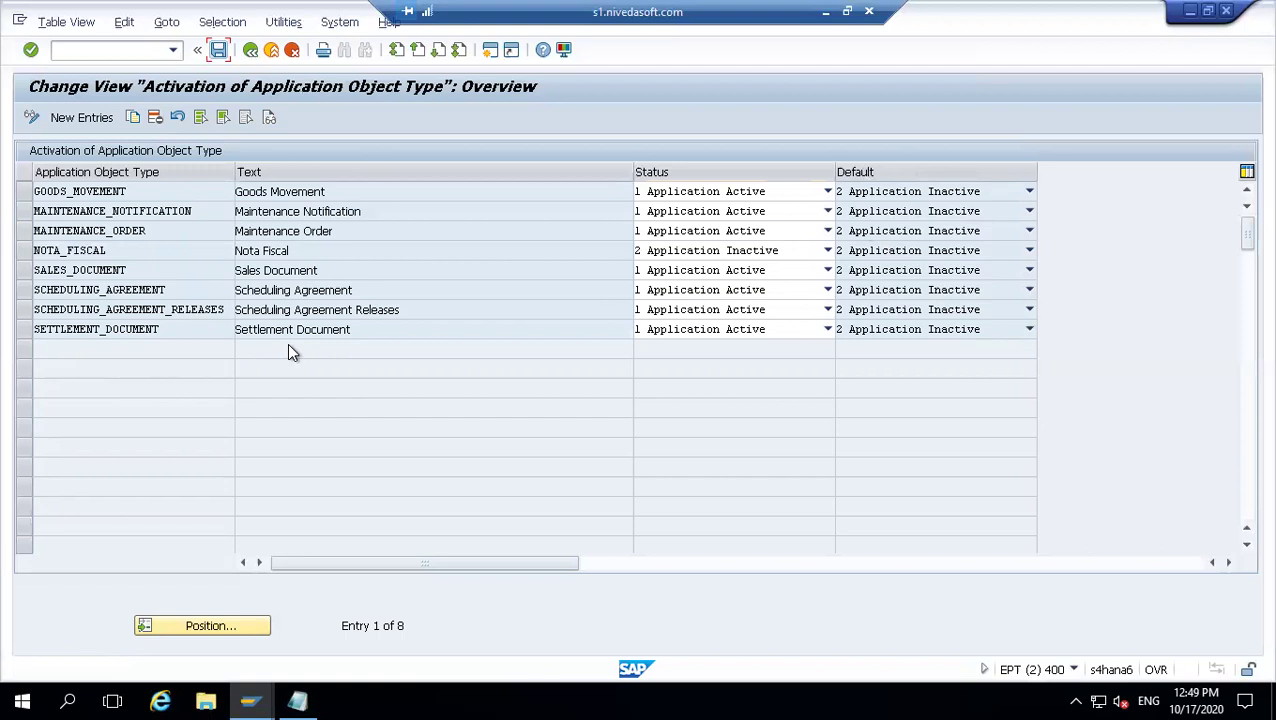
- Set the SALES_DOCUMENT status to 2 Application Inactive and save the activation table under the S4HANA customizing request
{"action": "left_click", "coordinate": [724, 277]}
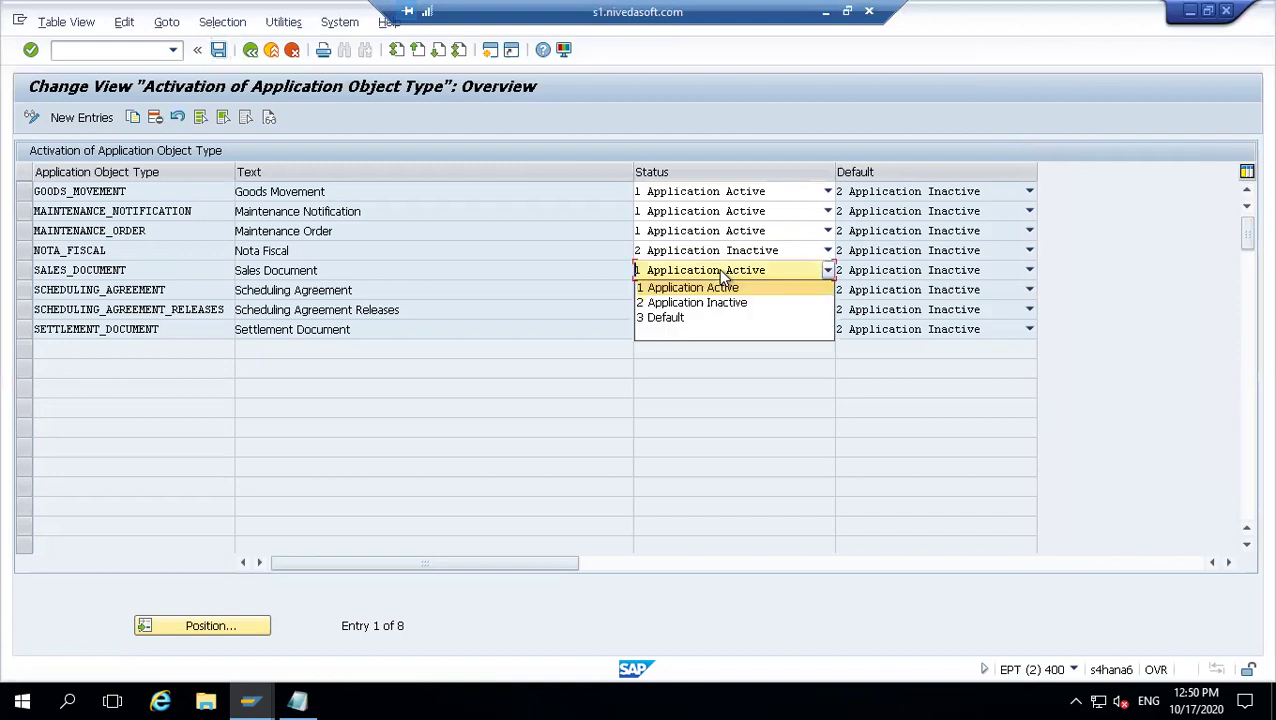
{"action": "left_click", "coordinate": [699, 303]}
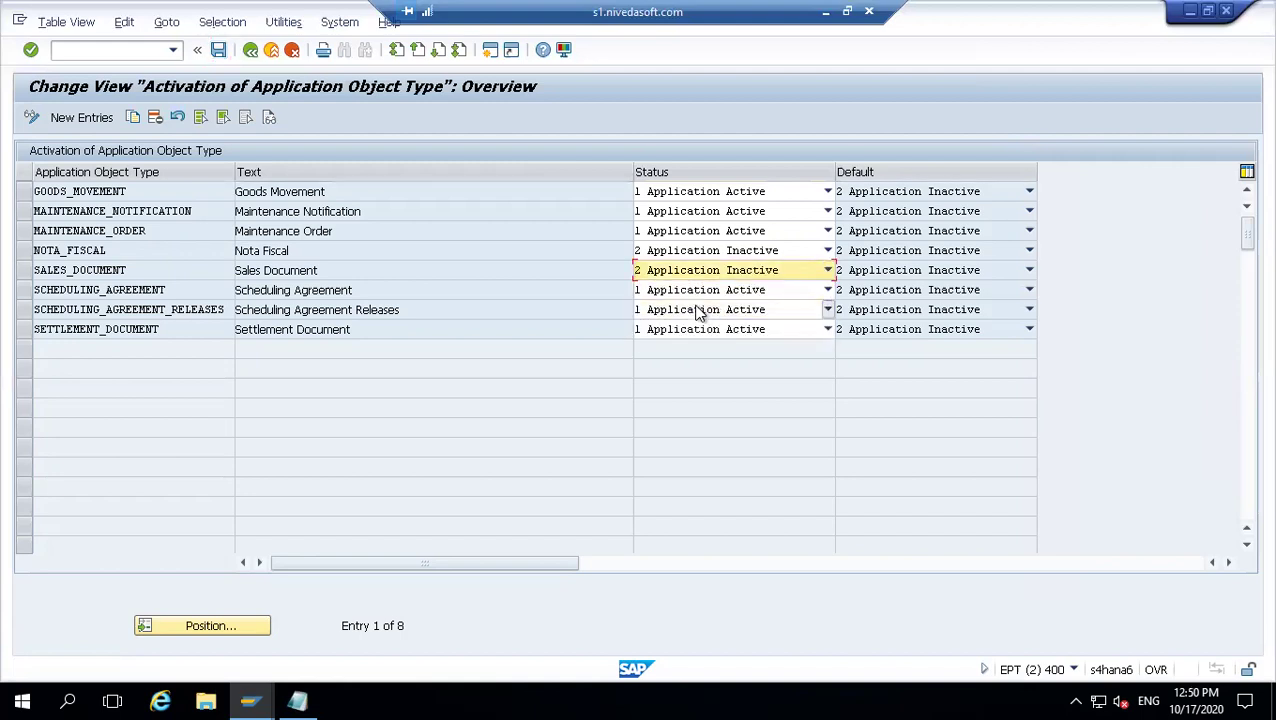
{"action": "left_click", "coordinate": [218, 50]}
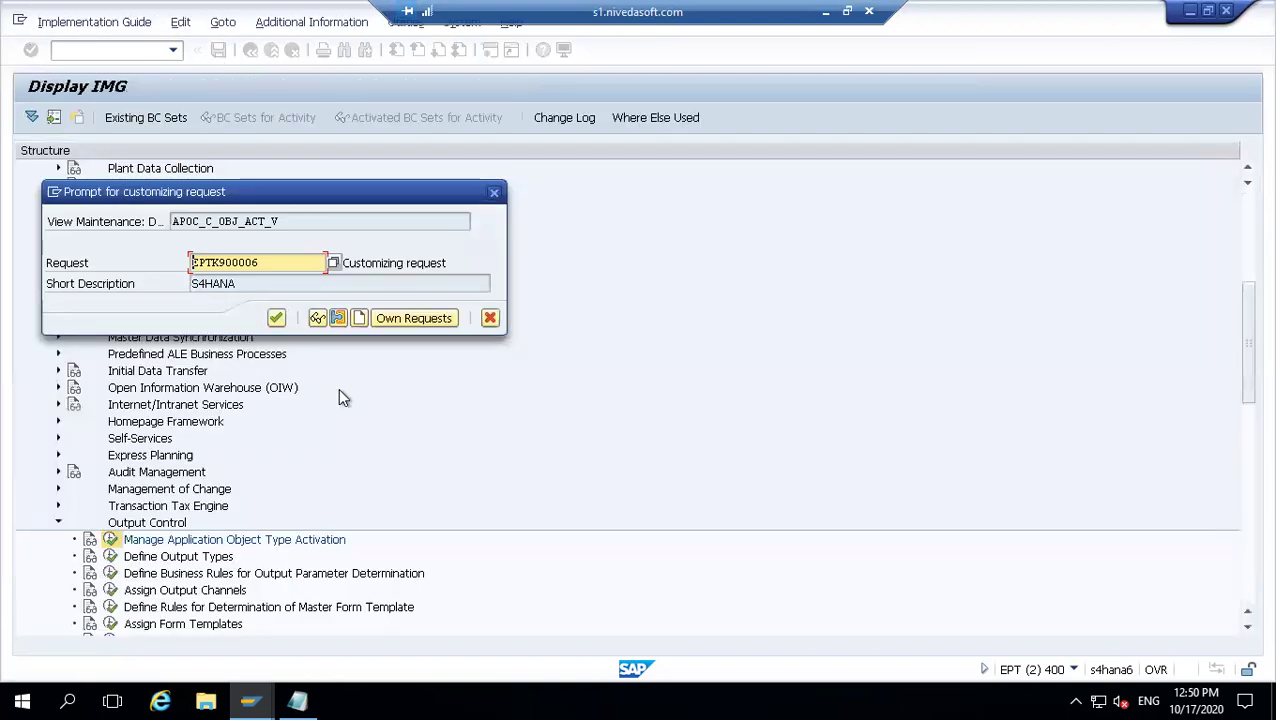
{"action": "key", "text": "Return"}
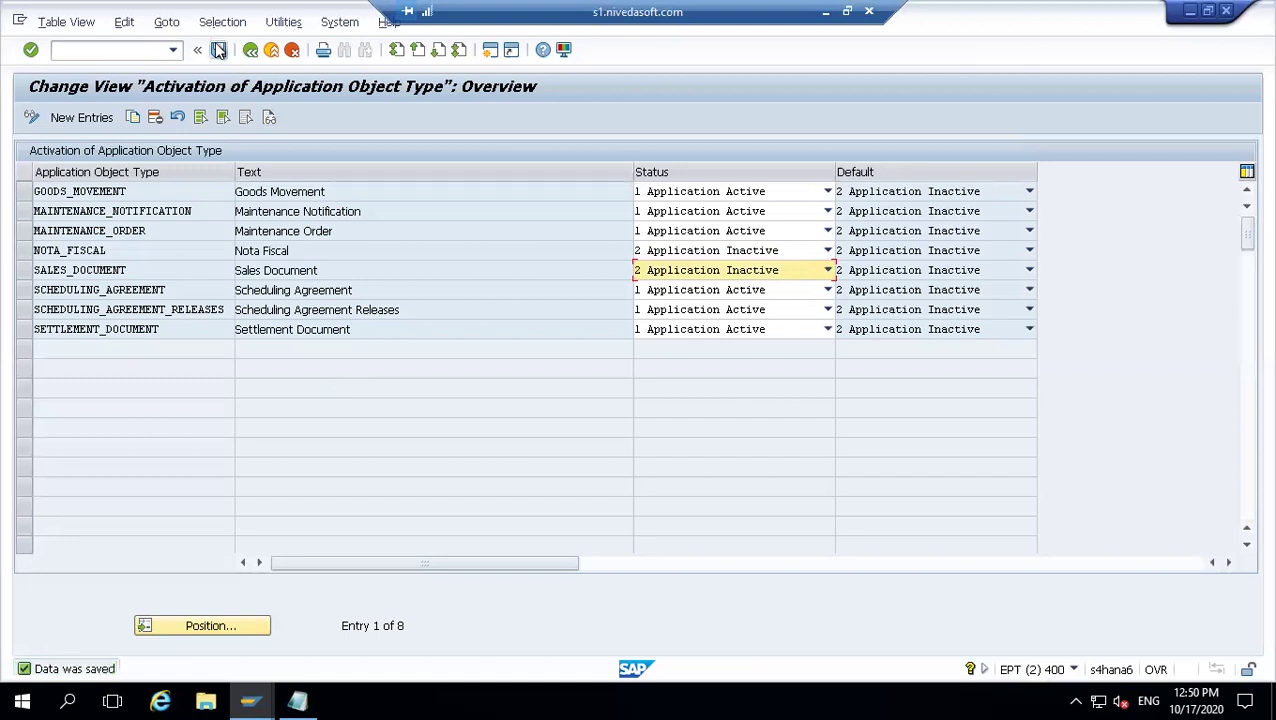
{"action": "left_click", "coordinate": [218, 50]}
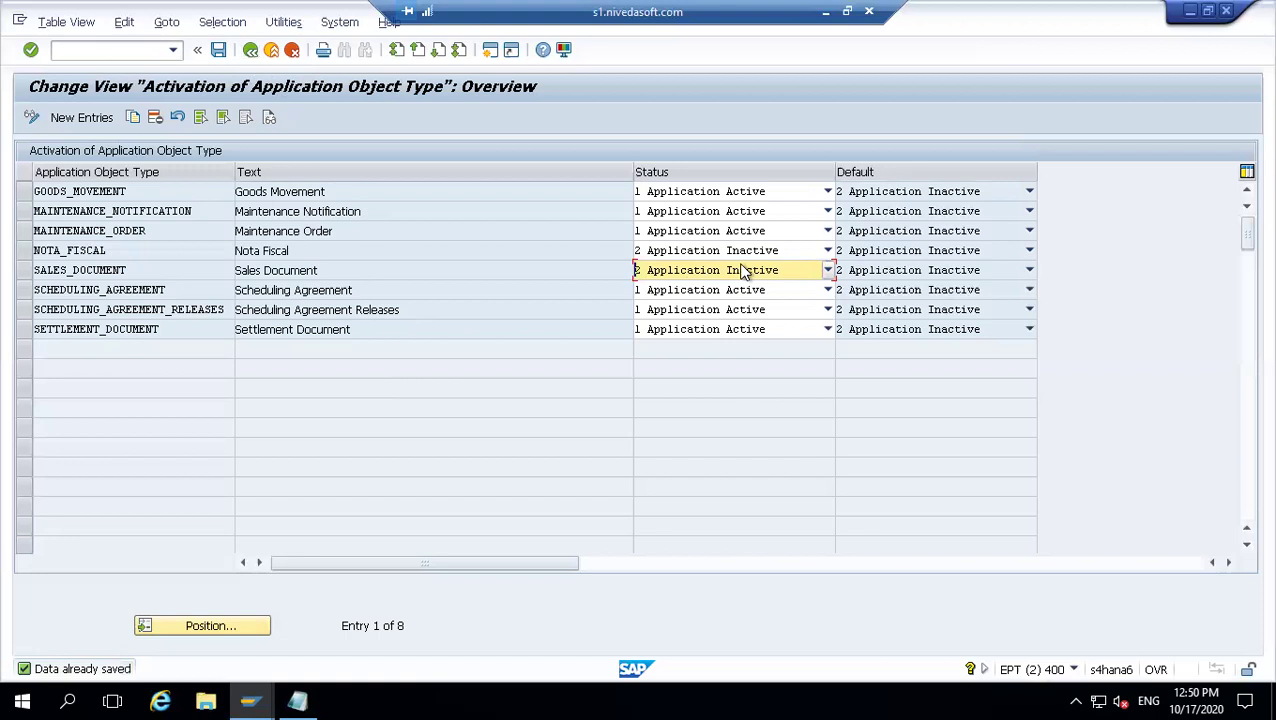
- Set the SALES_DOCUMENT status back to 1 Application Active, save it, and return to the implementation guide
{"action": "left_click", "coordinate": [668, 274]}
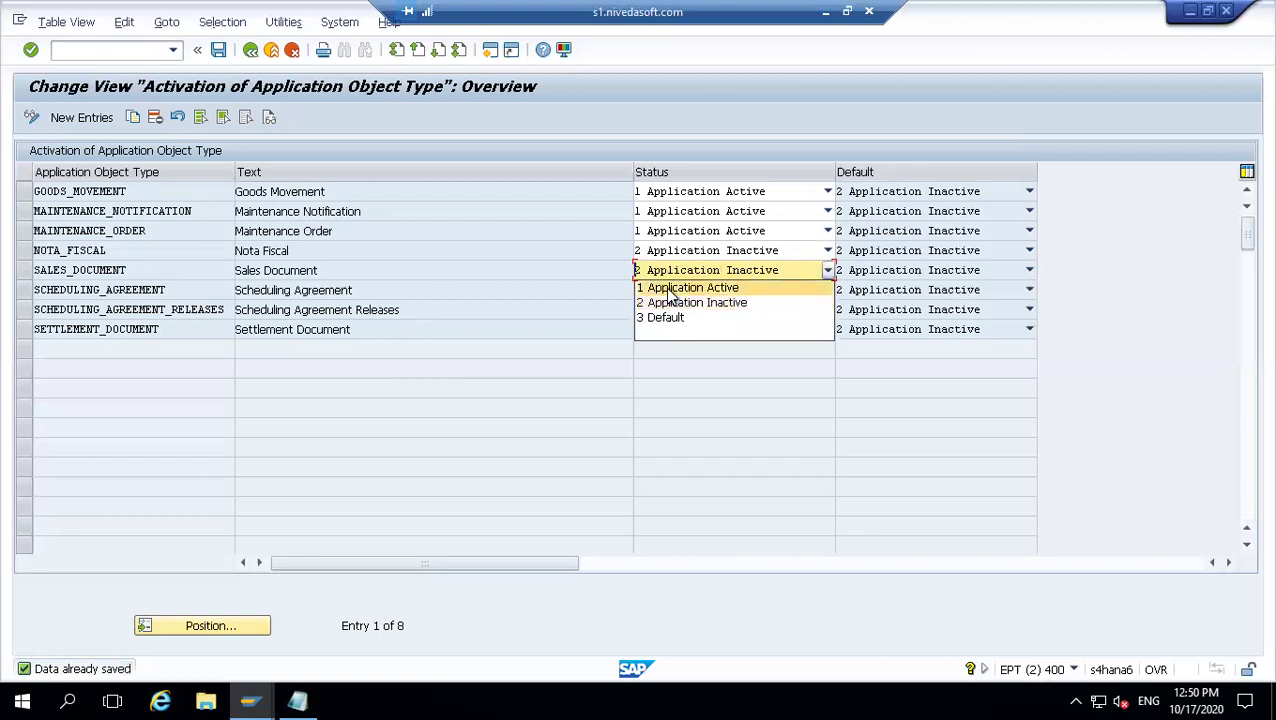
{"action": "left_click", "coordinate": [670, 289]}
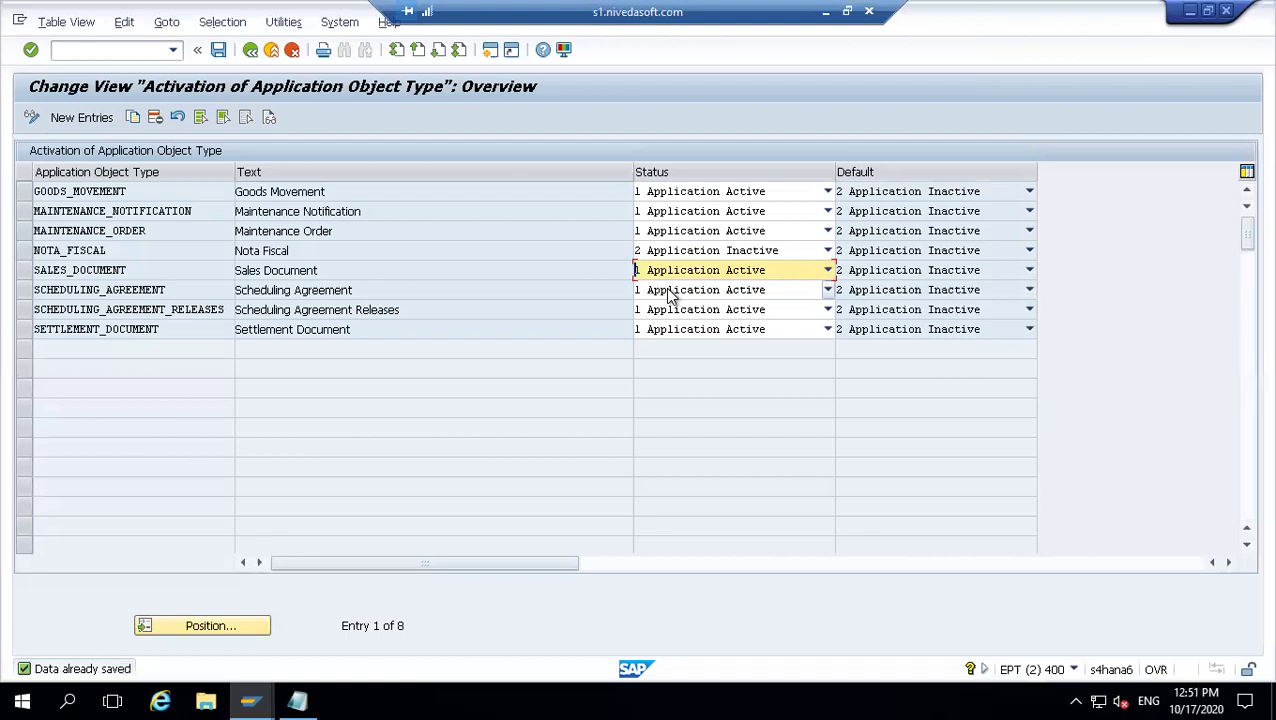
{"action": "left_click", "coordinate": [218, 50]}
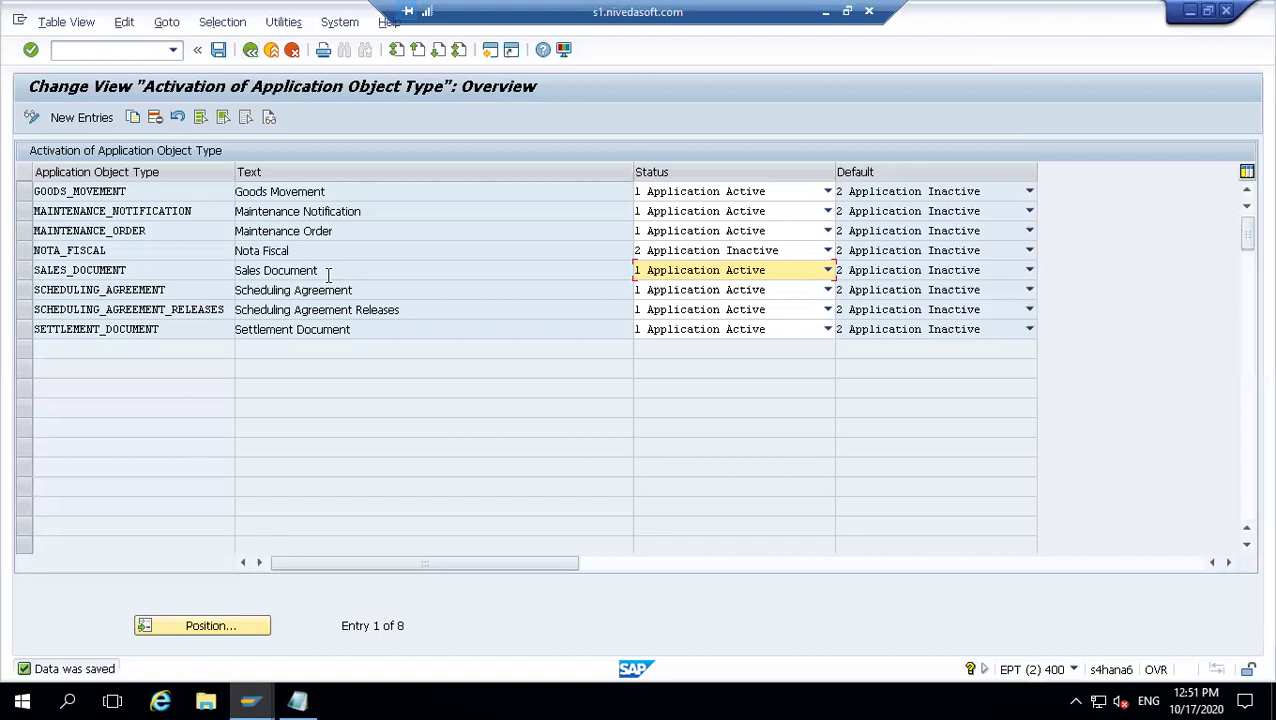
{"action": "left_click", "coordinate": [250, 50]}
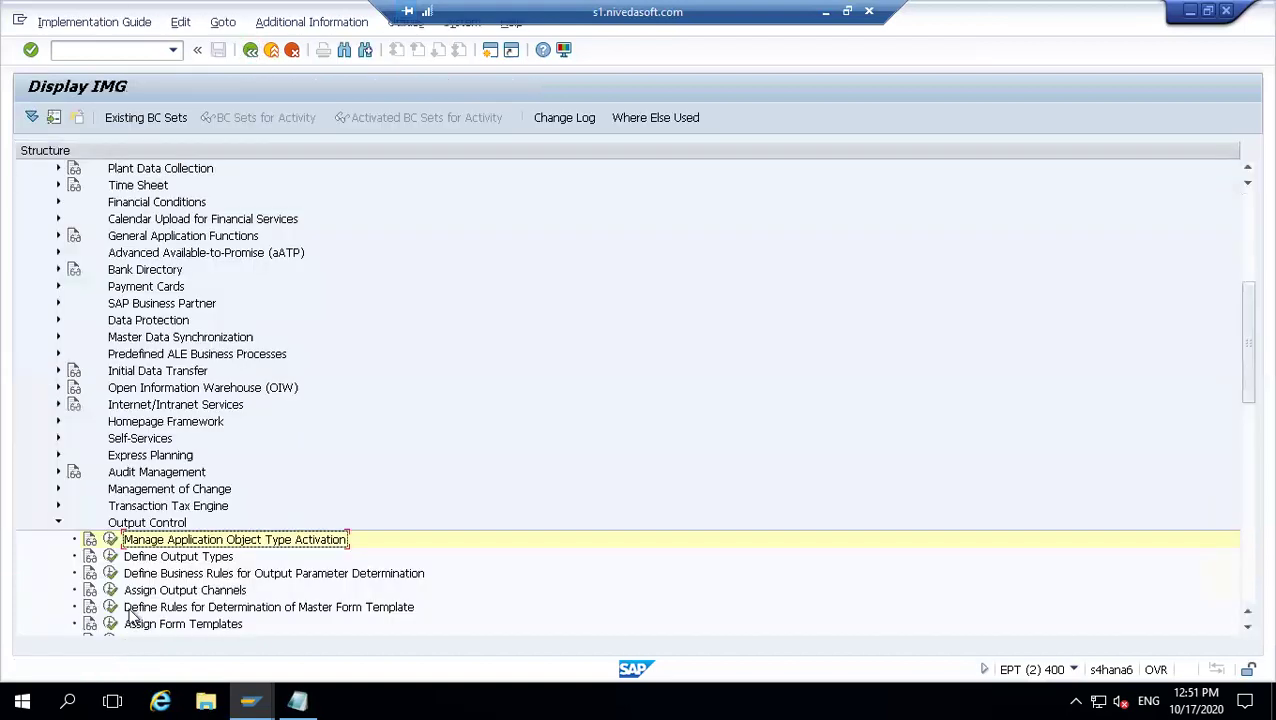
- Open the Define Output Types activity and position the list at application object type SALES_DOCUMENT to review its output types
{"action": "left_click", "coordinate": [109, 556]}
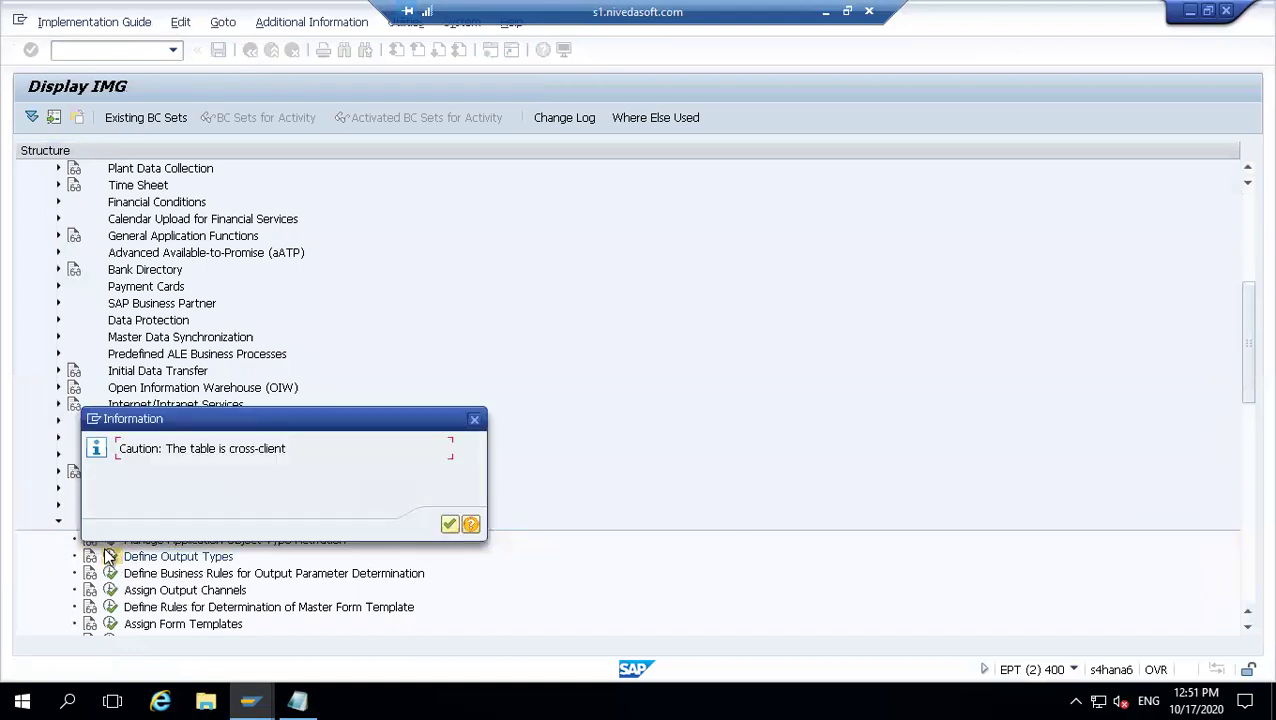
{"action": "key", "text": "Return"}
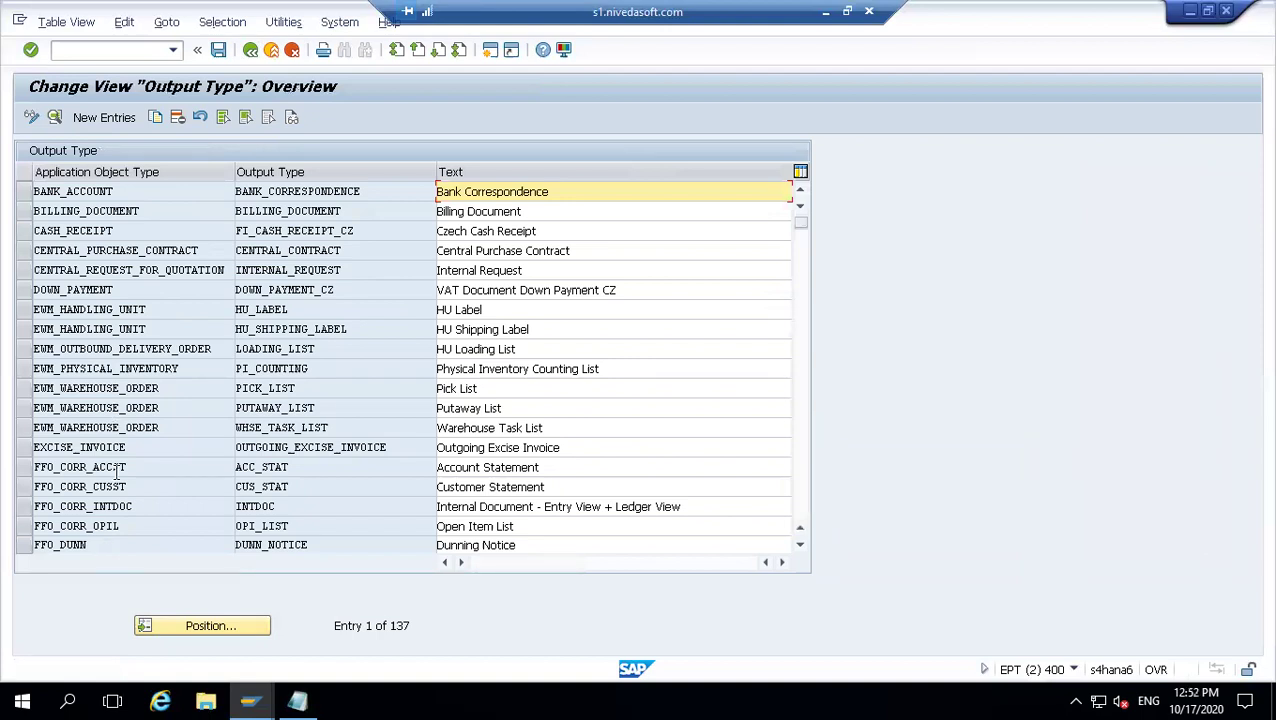
{"action": "left_click", "coordinate": [184, 626]}
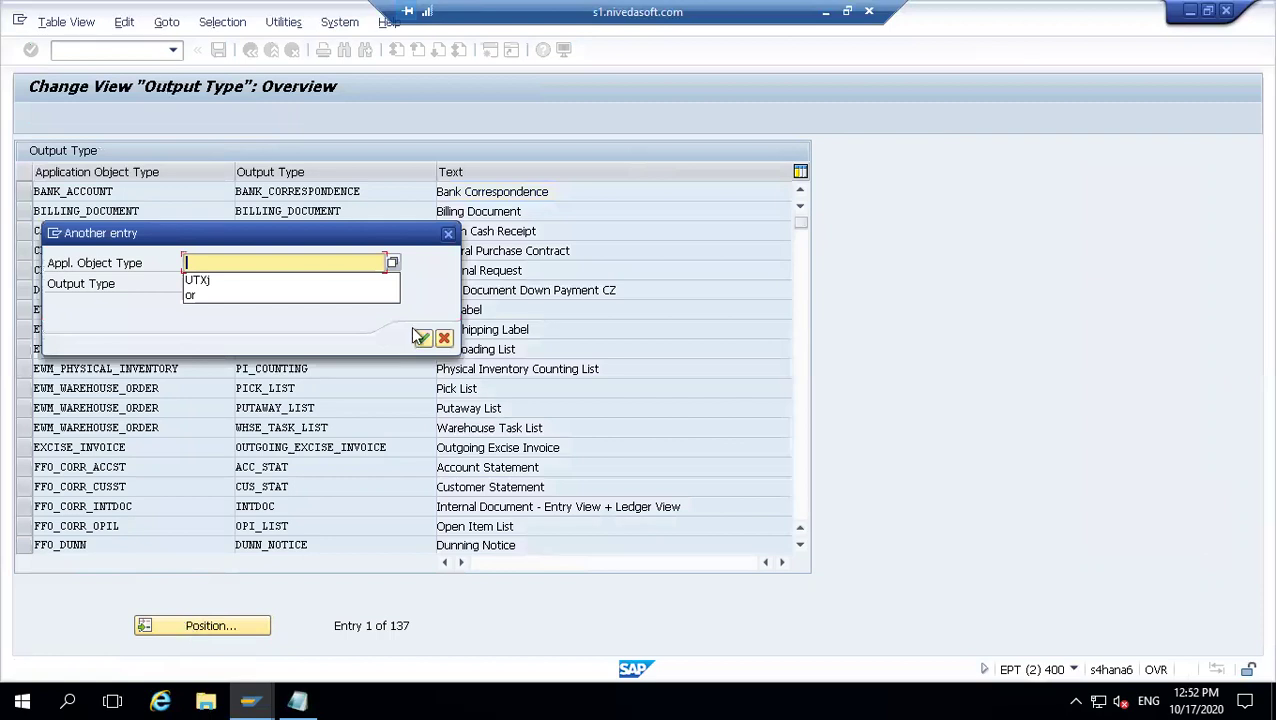
{"action": "left_click", "coordinate": [393, 263]}
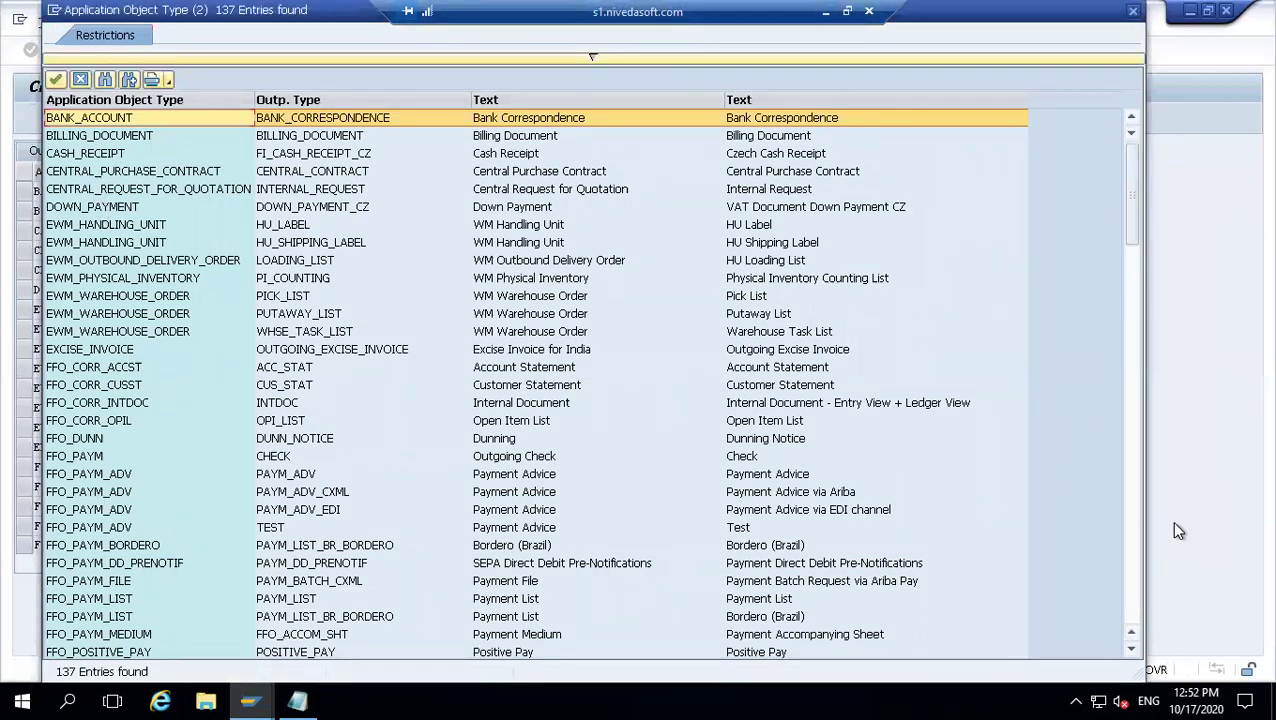
{"action": "left_click", "coordinate": [1134, 594]}
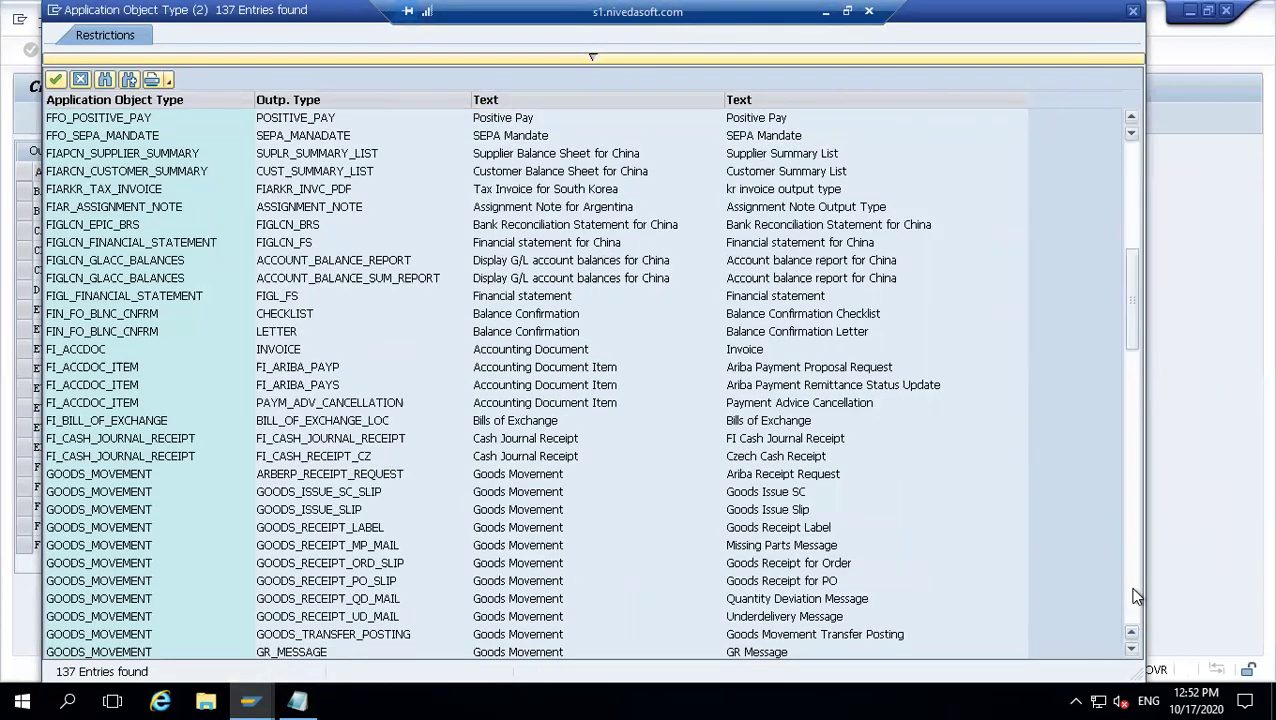
{"action": "left_click", "coordinate": [1134, 594]}
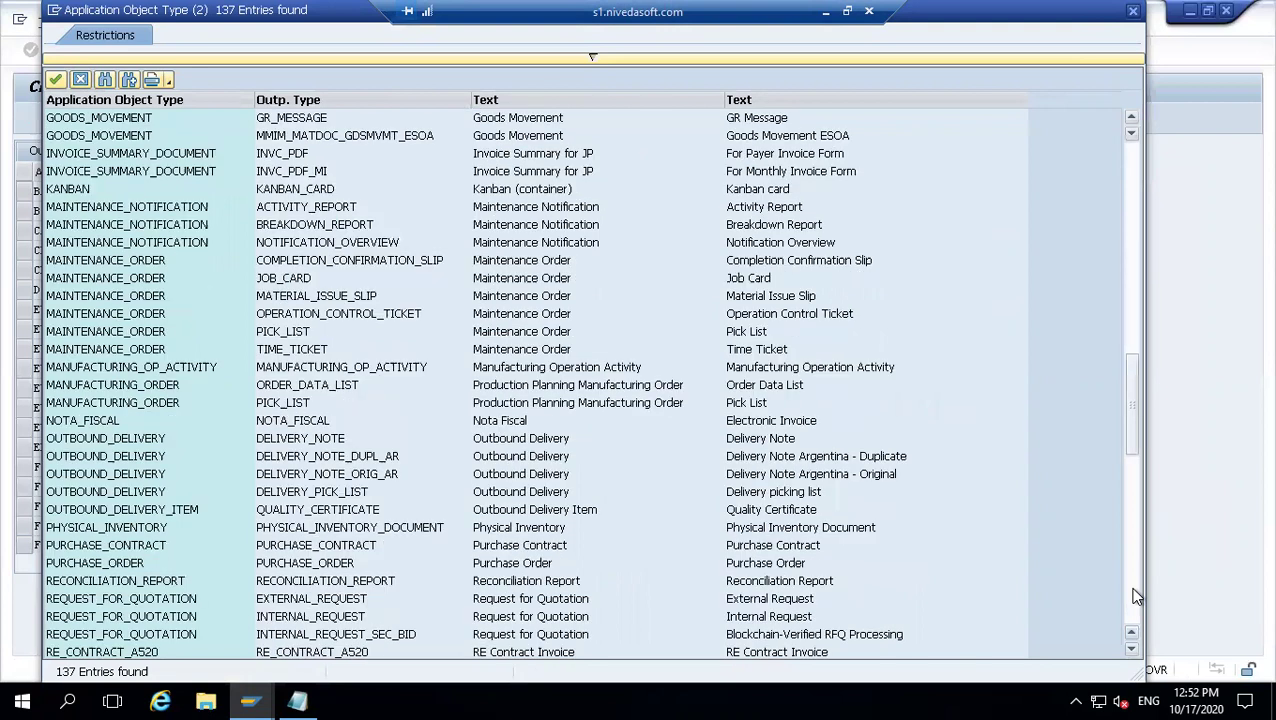
{"action": "left_click", "coordinate": [1134, 594]}
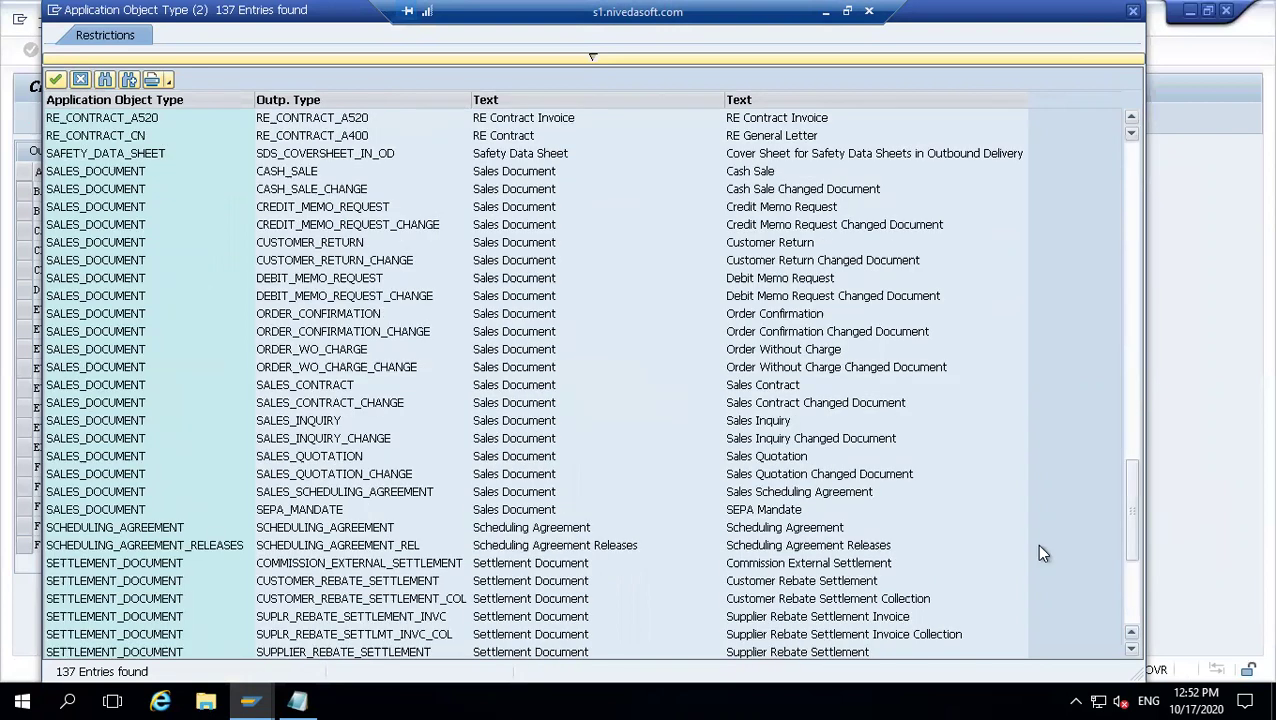
{"action": "double_click", "coordinate": [89, 176]}
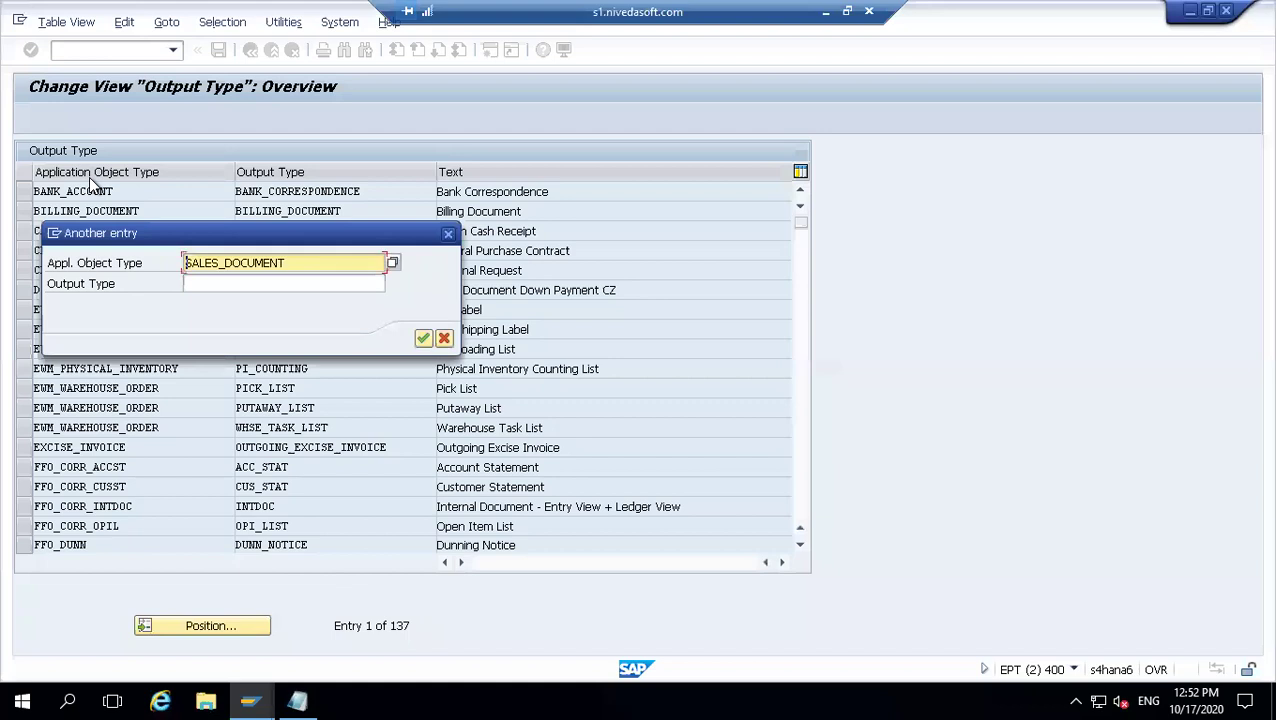
{"action": "key", "text": "Return"}
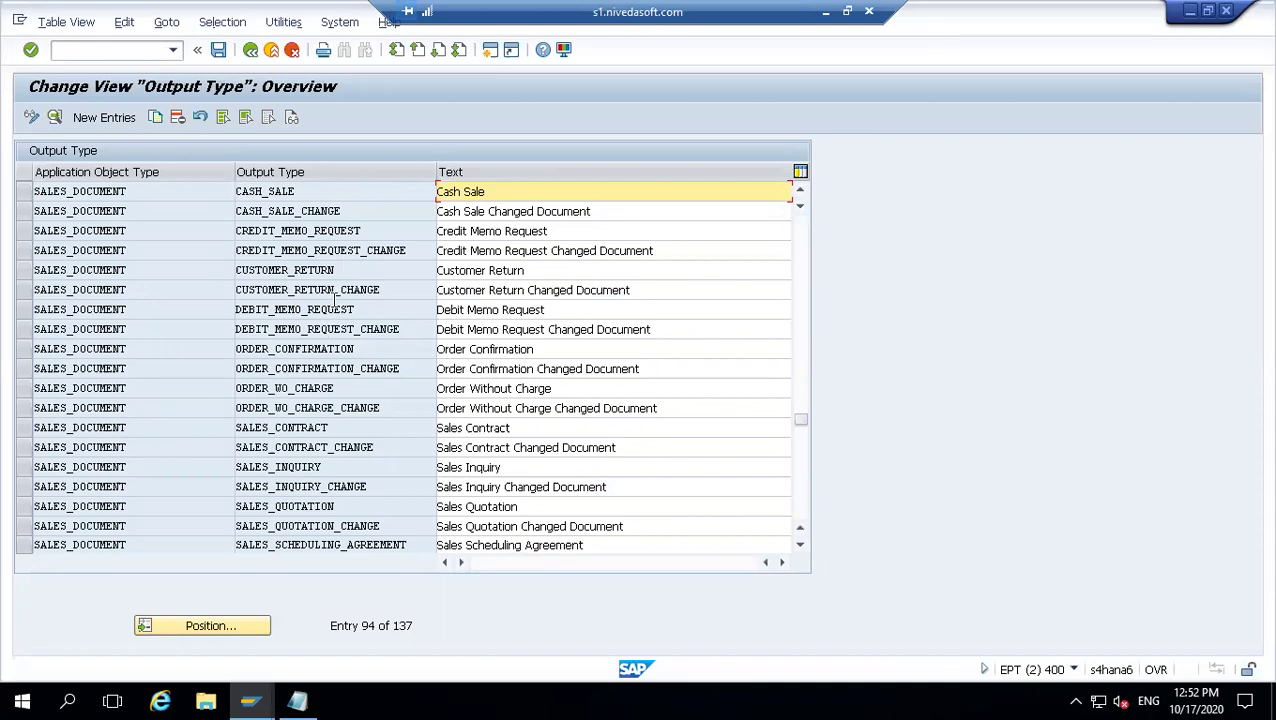
{"action": "left_click", "coordinate": [308, 190]}
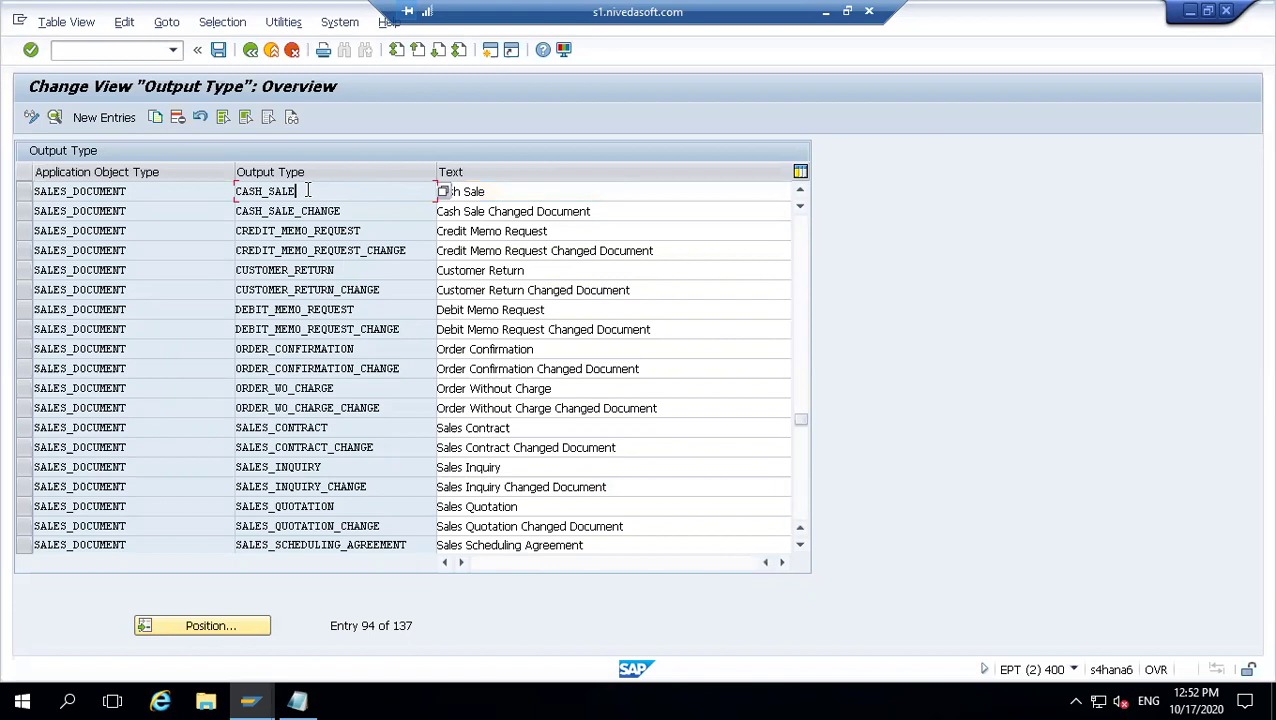
{"action": "left_click", "coordinate": [339, 428]}
- Position the output type list at the object type beginning with "billing" and examine the BILLING_DOCUMENT entry
{"action": "left_click", "coordinate": [196, 627]}
{"action": "type", "text": "billing"}
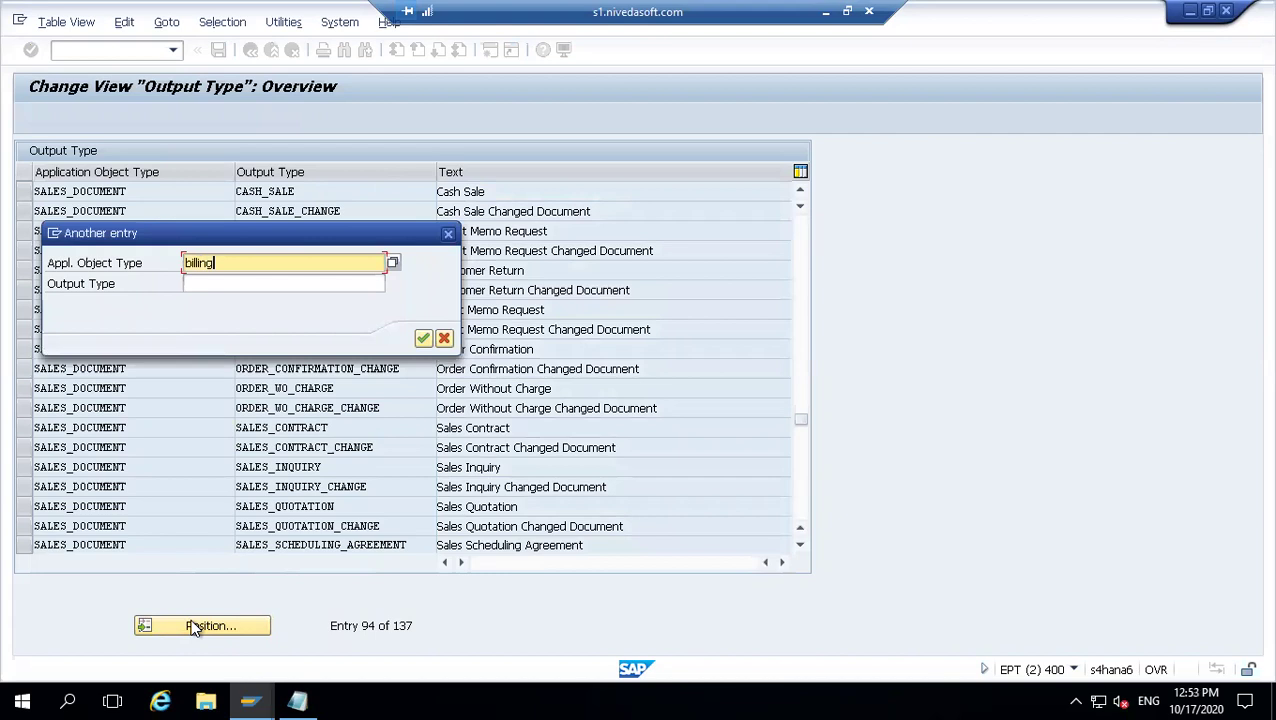
{"action": "key", "text": "Return"}
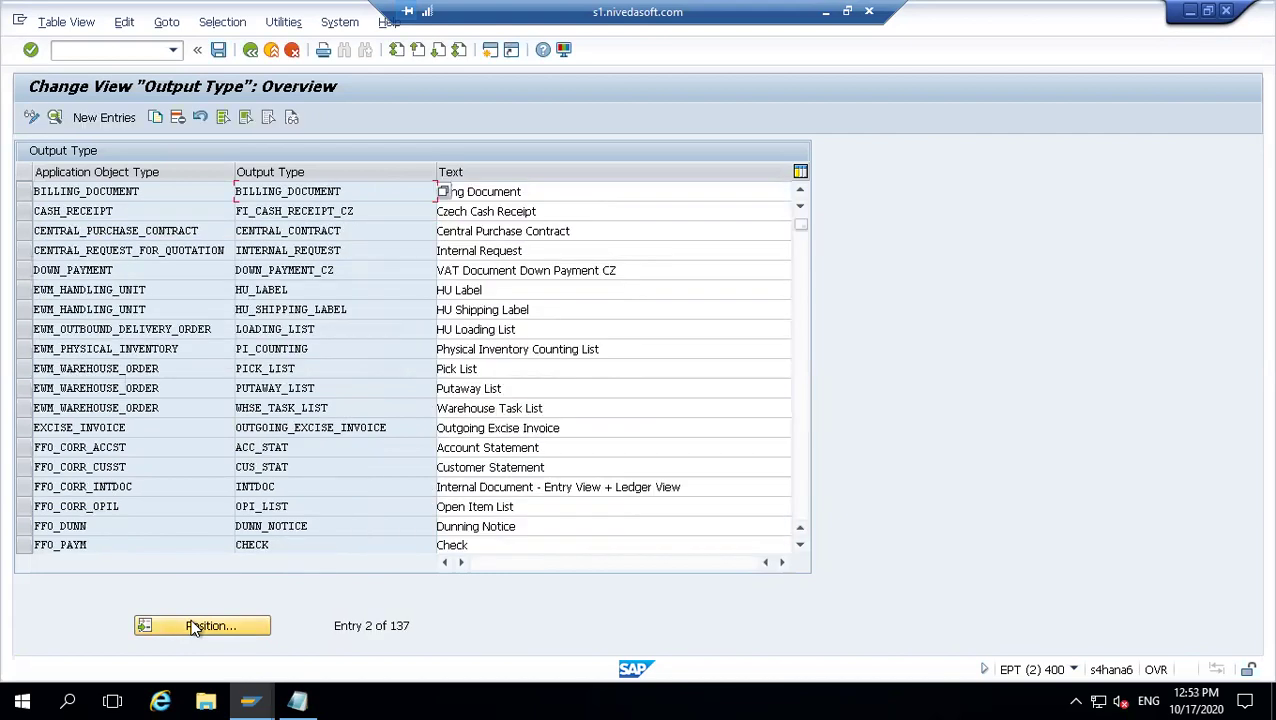
{"action": "left_click", "coordinate": [350, 191]}
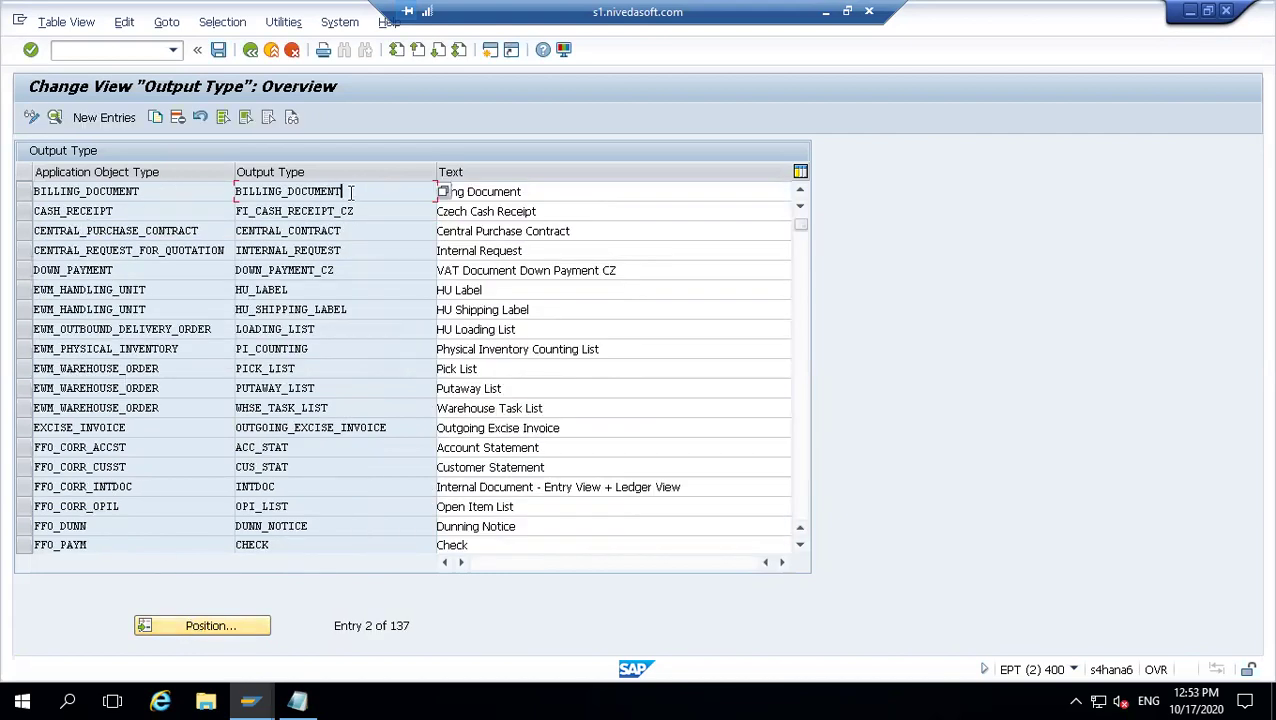
{"action": "left_click", "coordinate": [548, 194]}
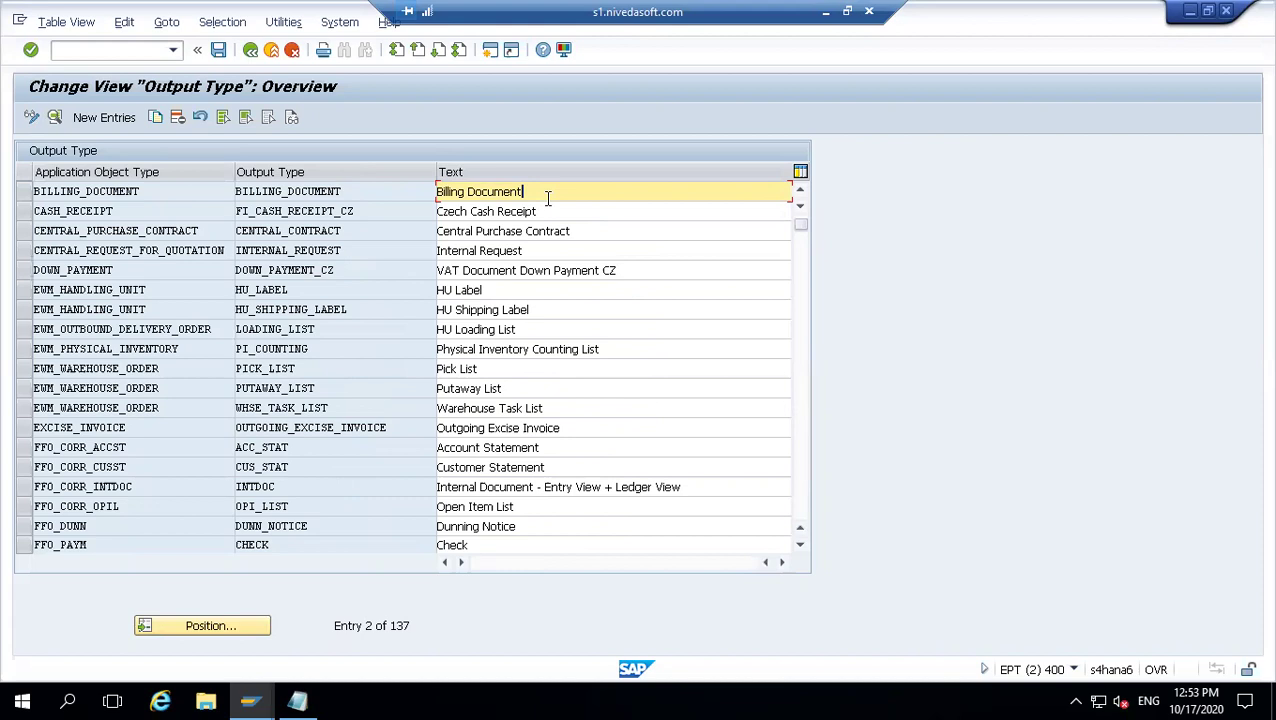
{"action": "left_click", "coordinate": [356, 194]}
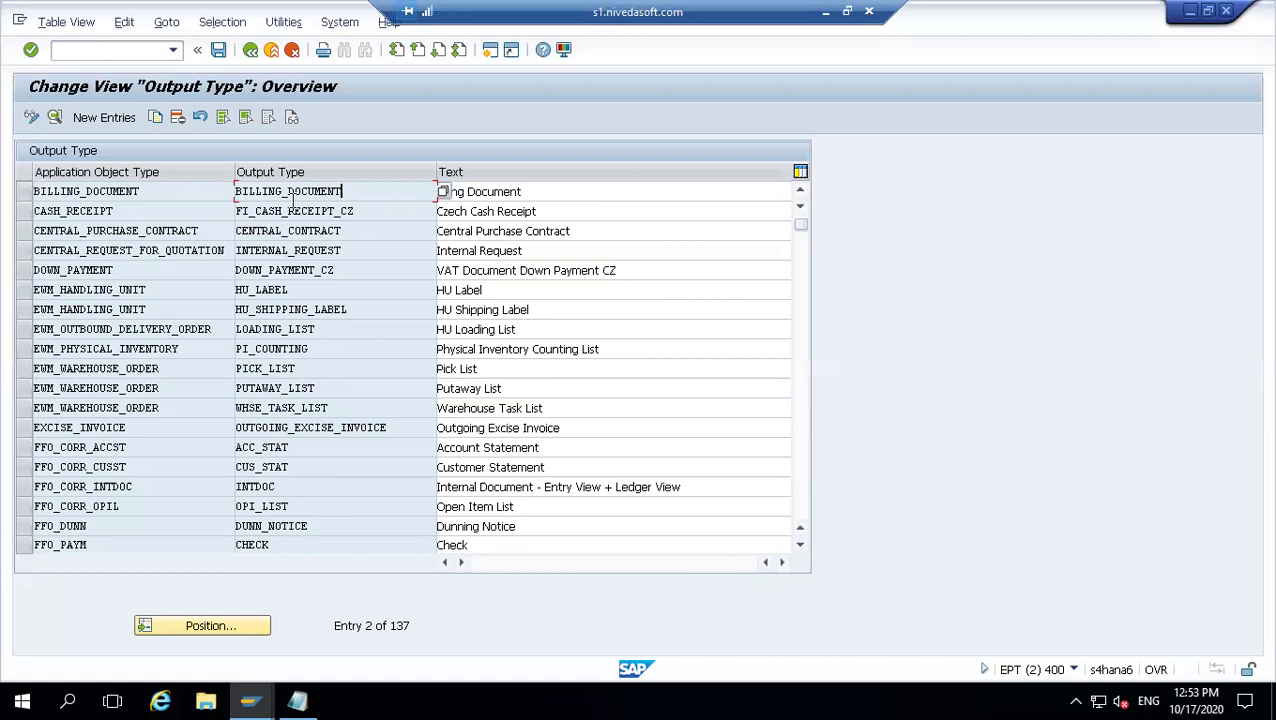
{"action": "left_click", "coordinate": [150, 191]}
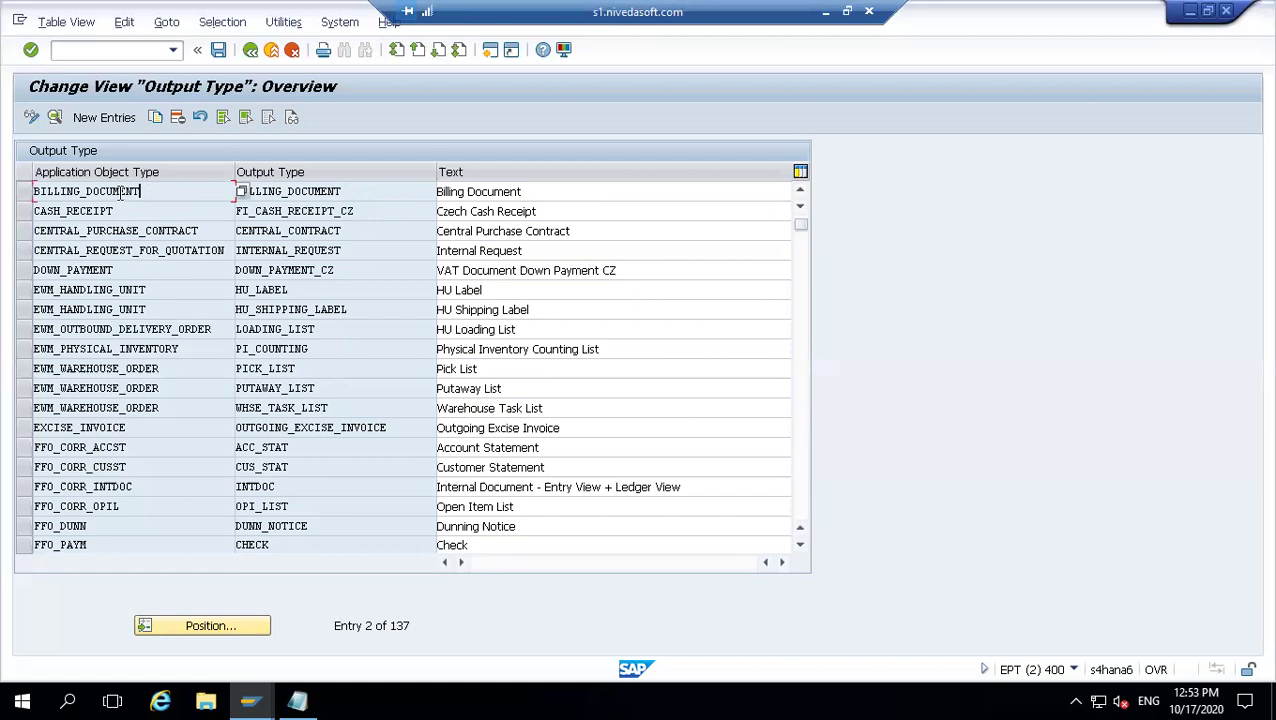
- Open the details of the BILLING_DOCUMENT output type and display its callback class
{"action": "double_click", "coordinate": [100, 191]}
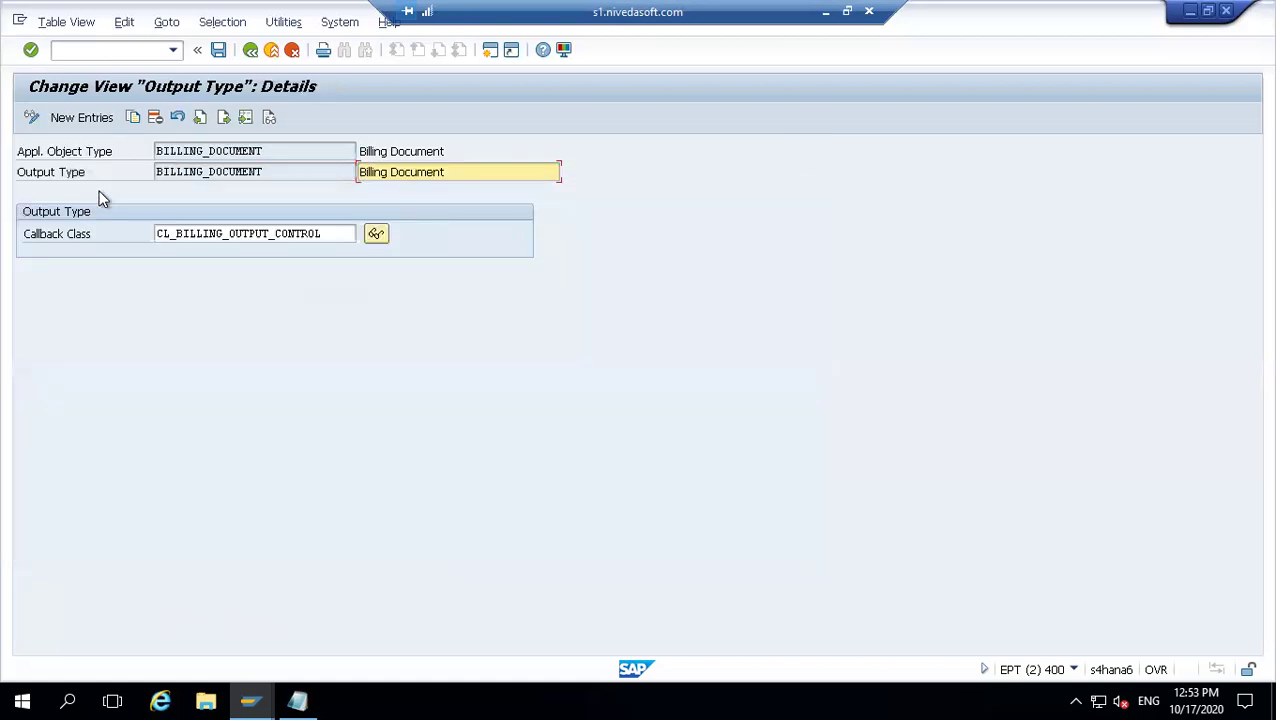
{"action": "left_click", "coordinate": [348, 233]}
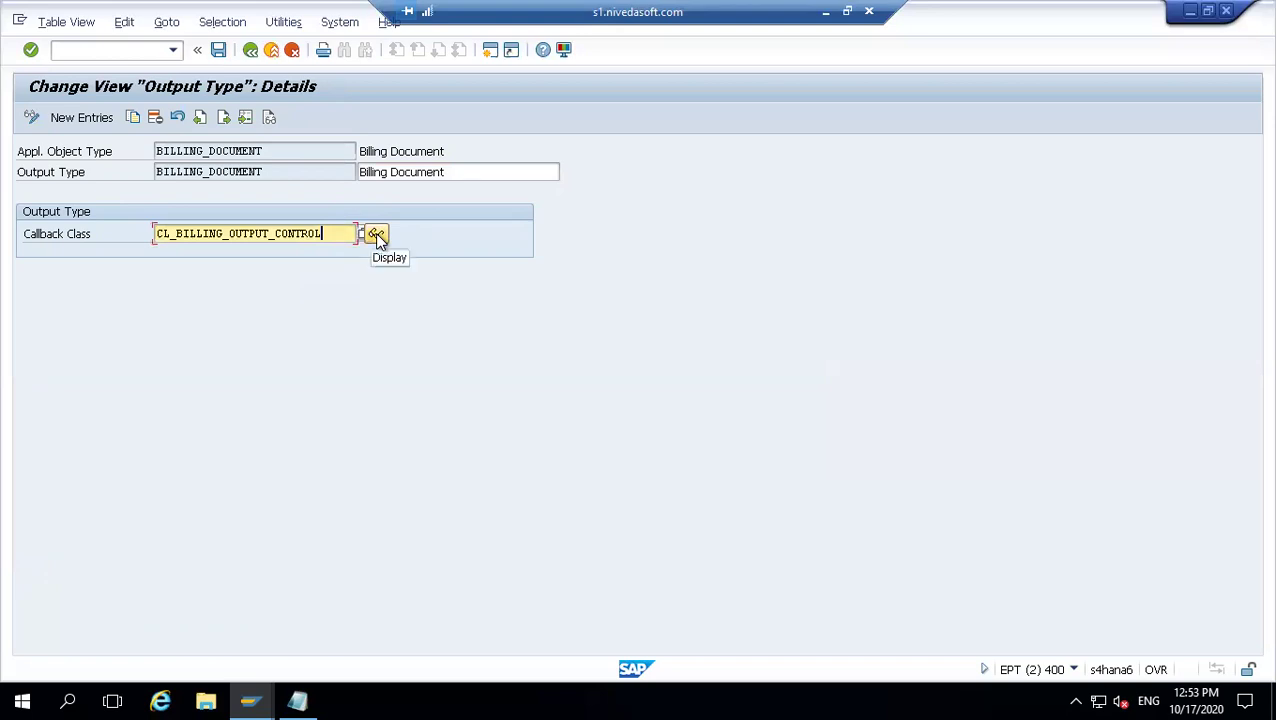
{"action": "left_click", "coordinate": [375, 233]}
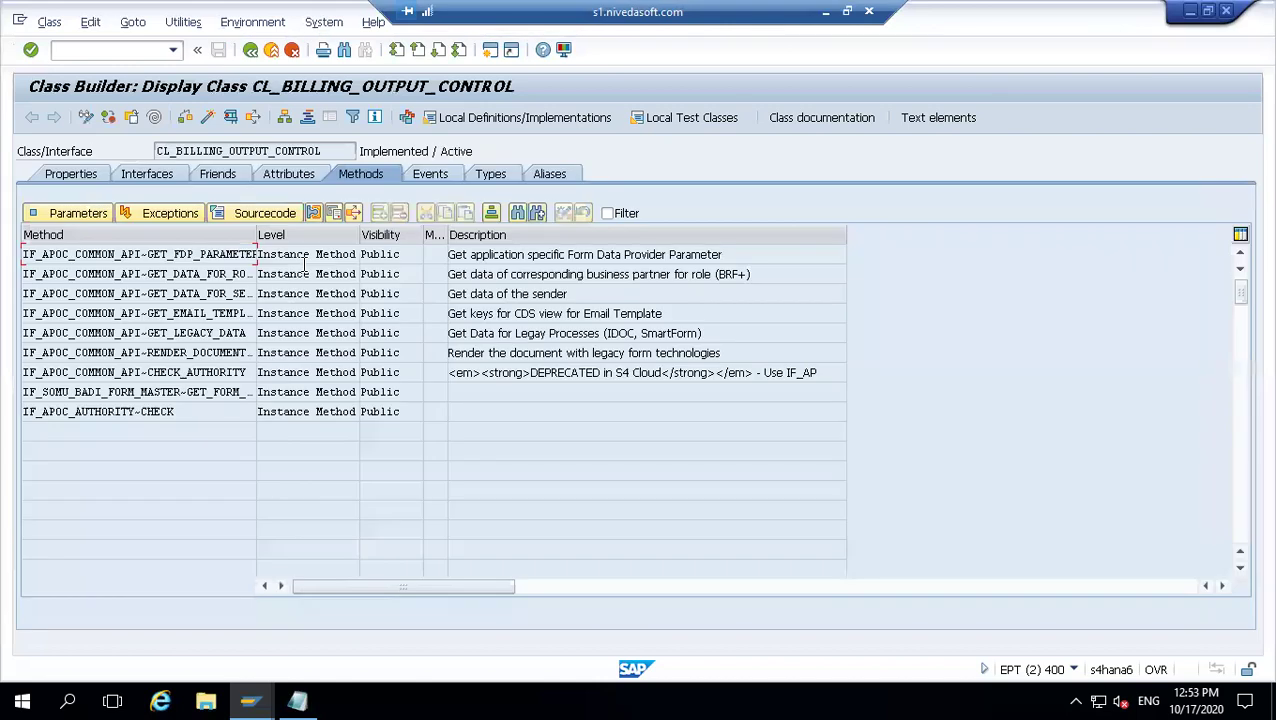
- Open the source code of method IF_APOC_COMMON_API~GET_FDP_PARAMETER and start a search across the class
{"action": "left_click", "coordinate": [744, 254]}
{"action": "left_click", "coordinate": [193, 251]}
{"action": "double_click", "coordinate": [195, 253]}
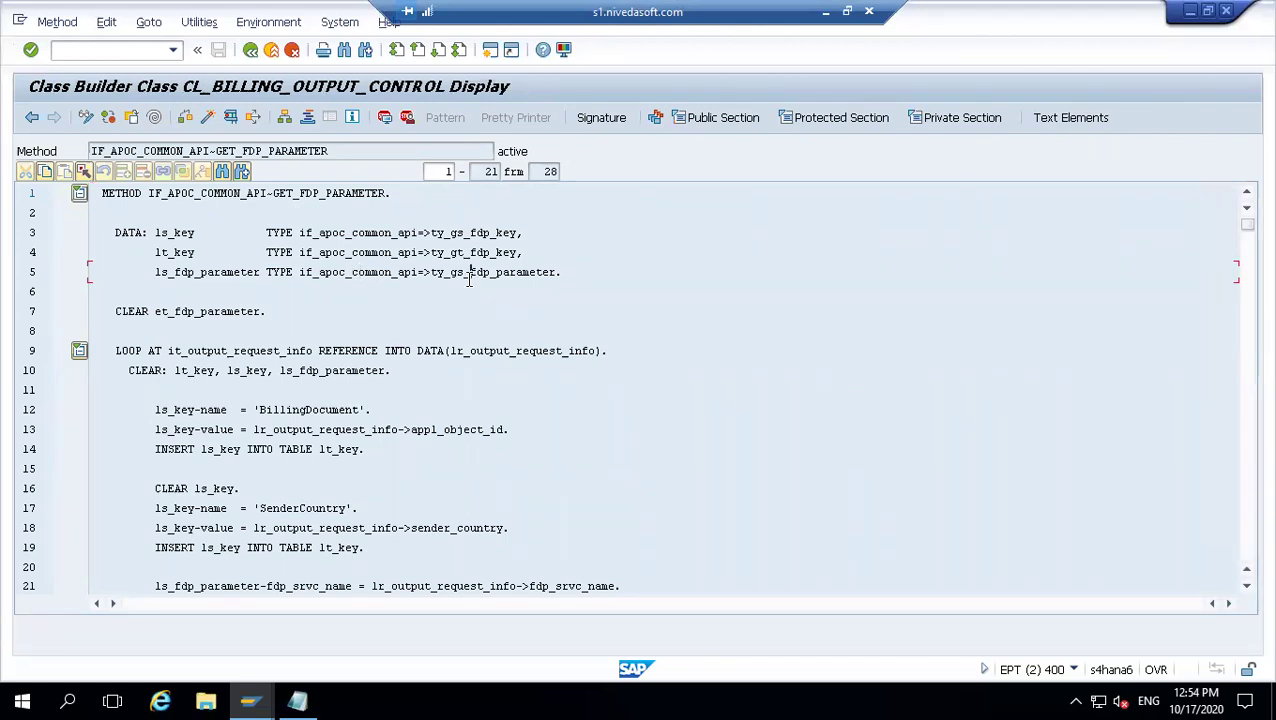
{"action": "key", "text": "ctrl+f"}
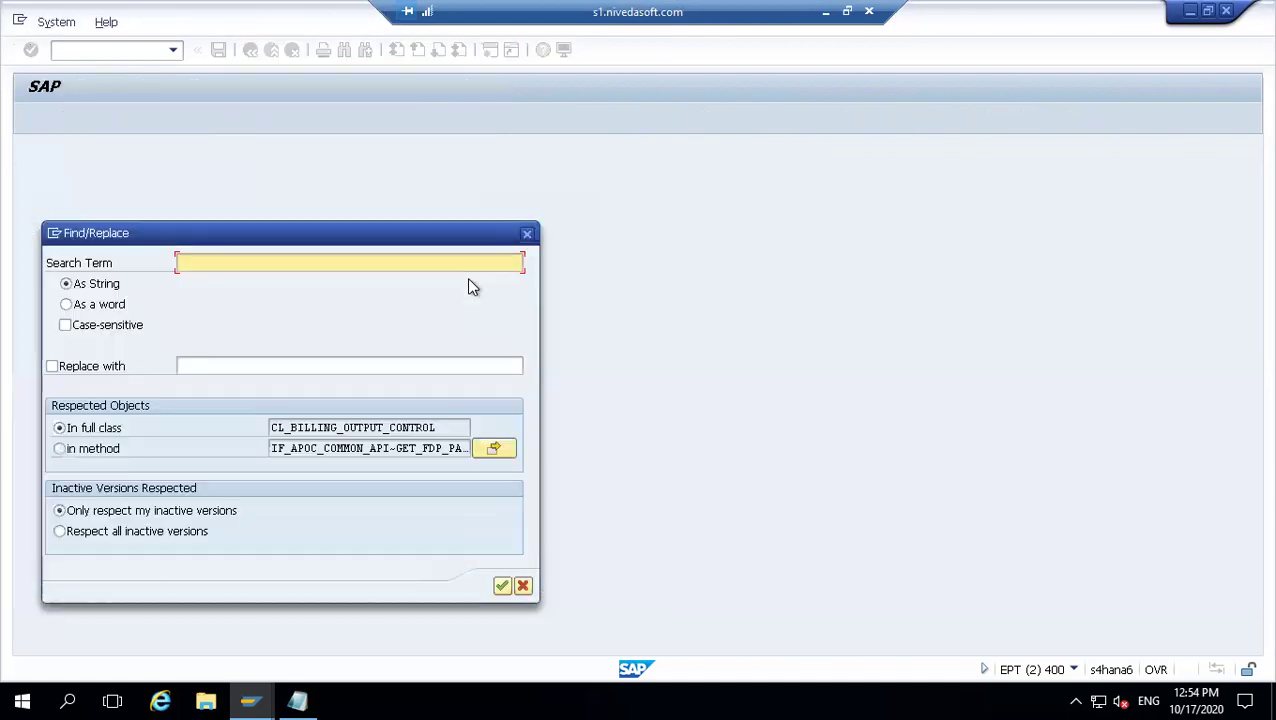
{"action": "type", "text": "V"}
{"action": "key", "text": "BackSpace"}
- Look up the technical information of the Application field in the delivery note's processing routines session
{"action": "left_click", "coordinate": [255, 693]}
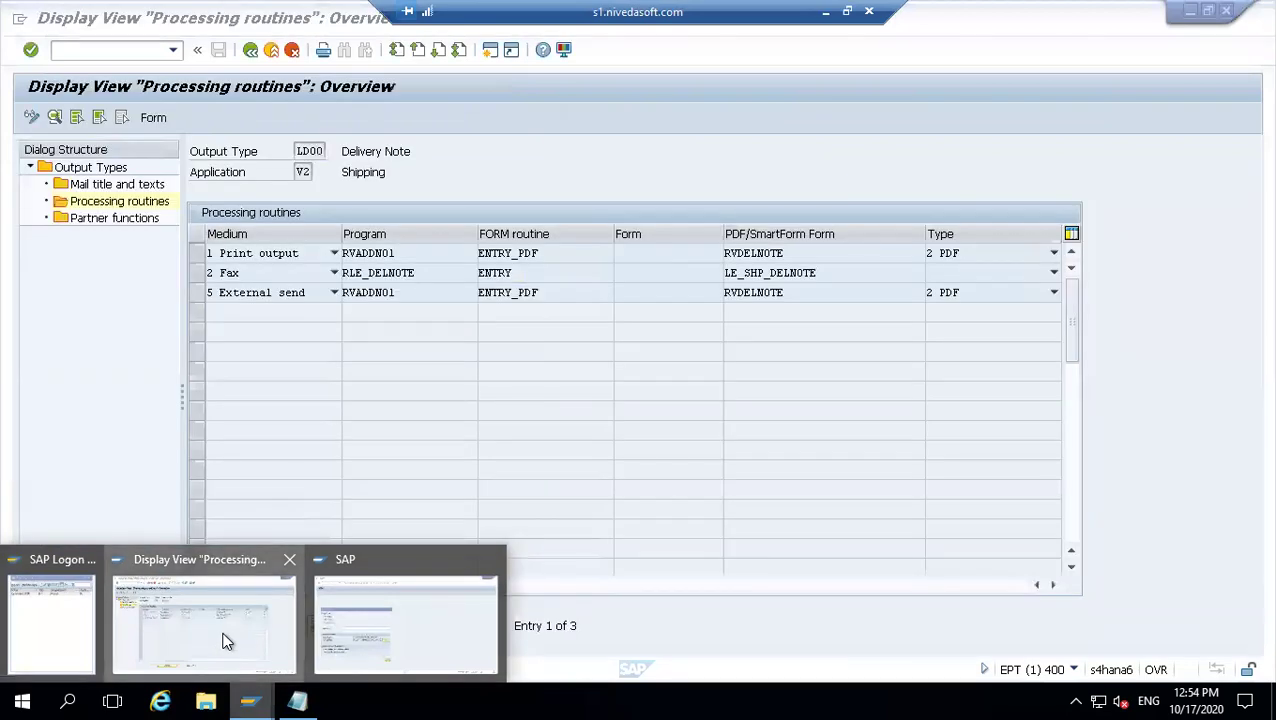
{"action": "left_click", "coordinate": [225, 637]}
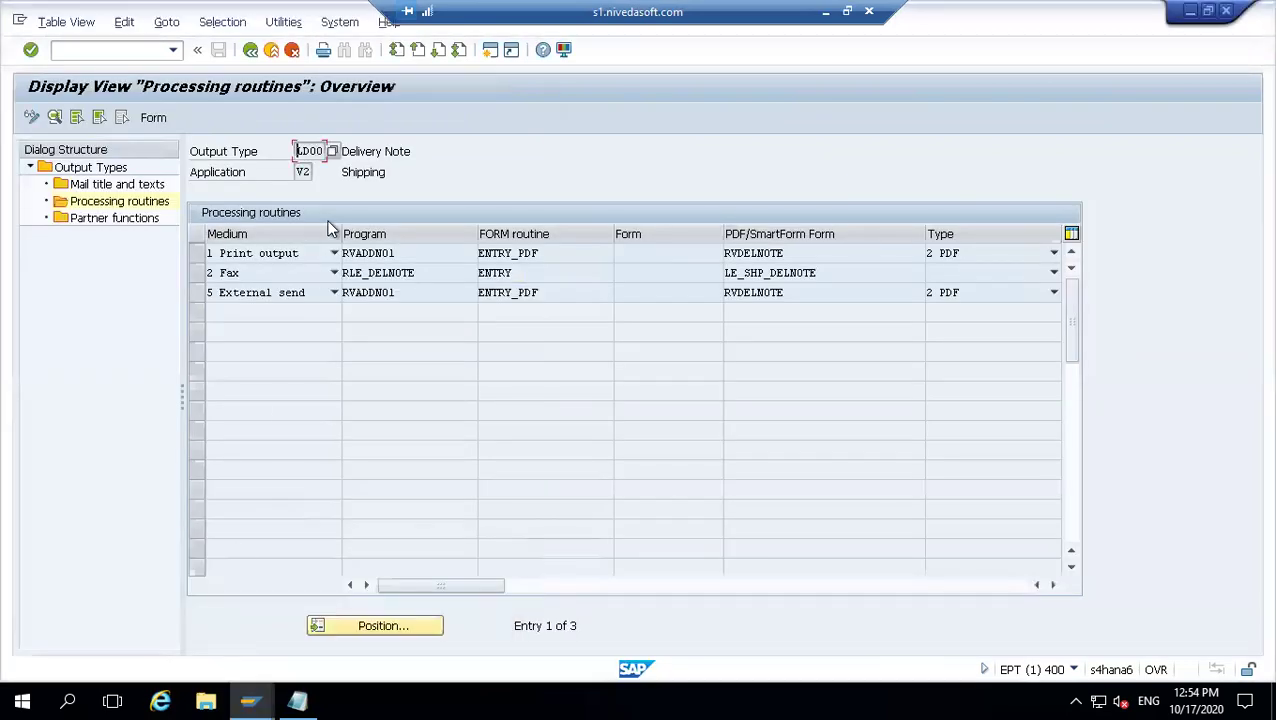
{"action": "left_click", "coordinate": [308, 171]}
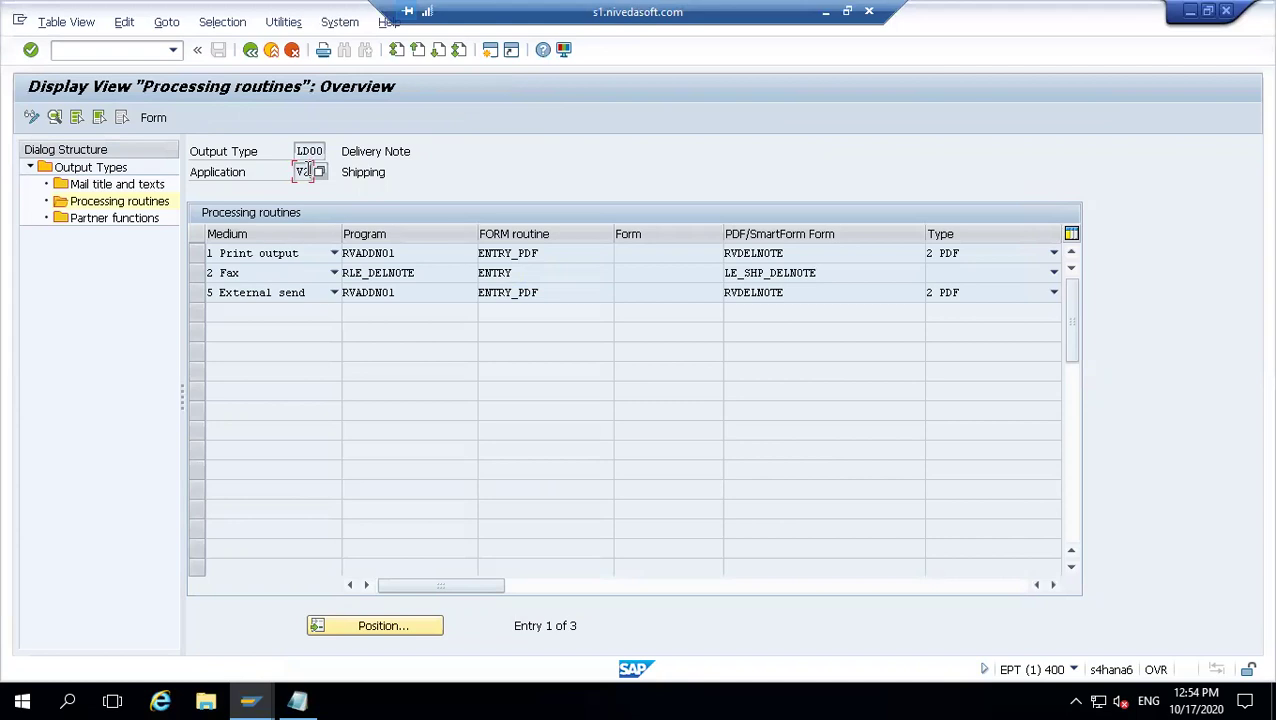
{"action": "left_click_drag", "start_coordinate": [309, 171], "coordinate": [302, 172]}
{"action": "double_click", "coordinate": [307, 172]}
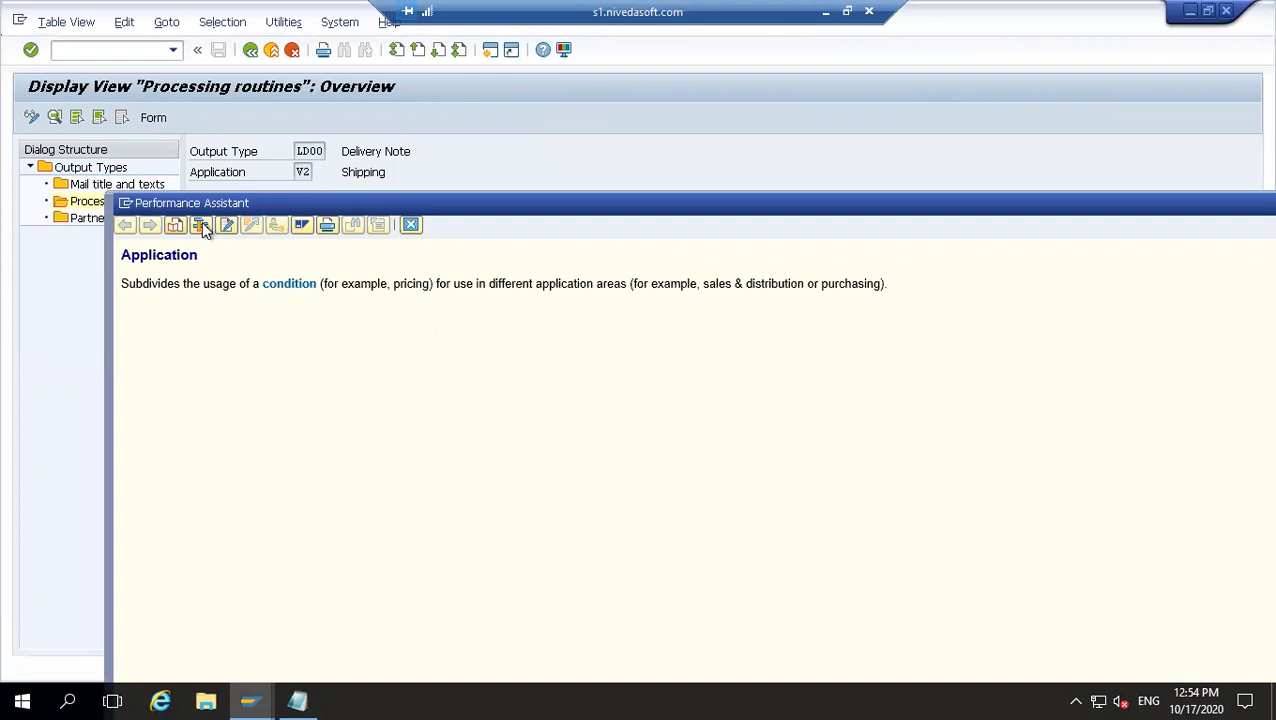
{"action": "key", "text": "Escape"}
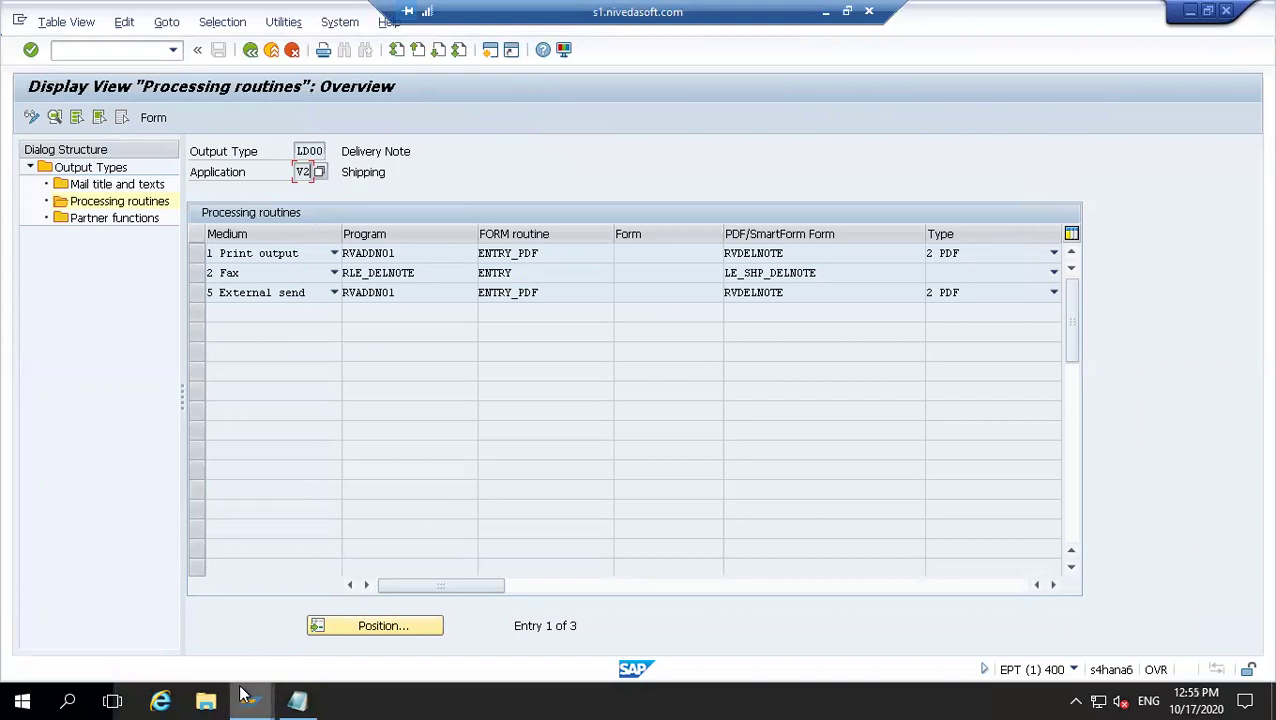
{"action": "mouse_move", "coordinate": [243, 693]}
{"action": "left_click", "coordinate": [656, 633]}
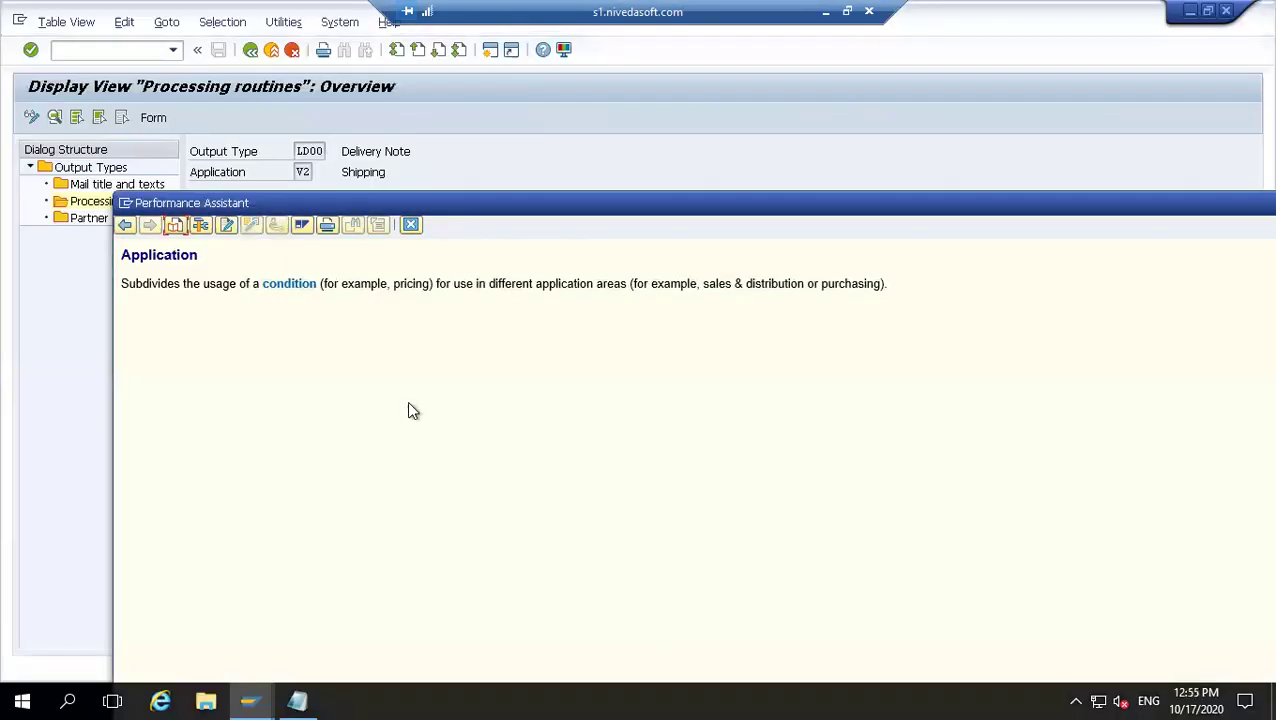
{"action": "left_click", "coordinate": [200, 224]}
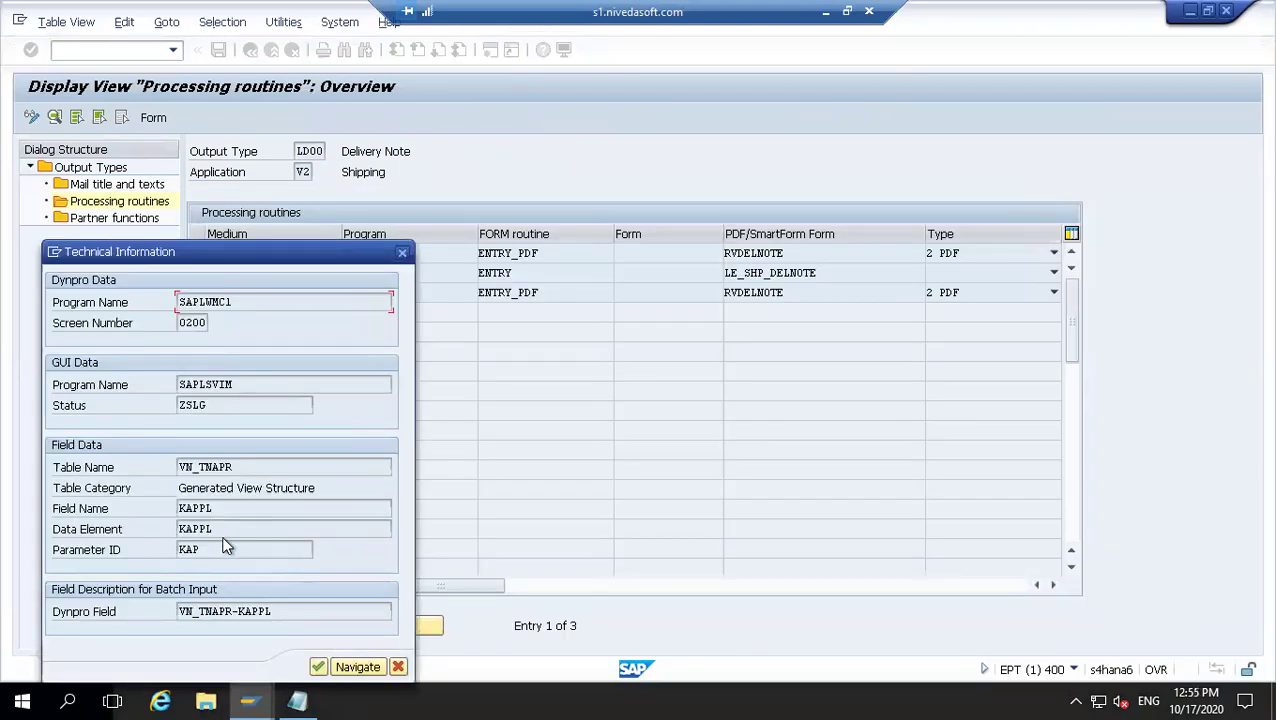
{"action": "left_click_drag", "start_coordinate": [214, 529], "coordinate": [164, 531]}
{"action": "left_click", "coordinate": [402, 254]}
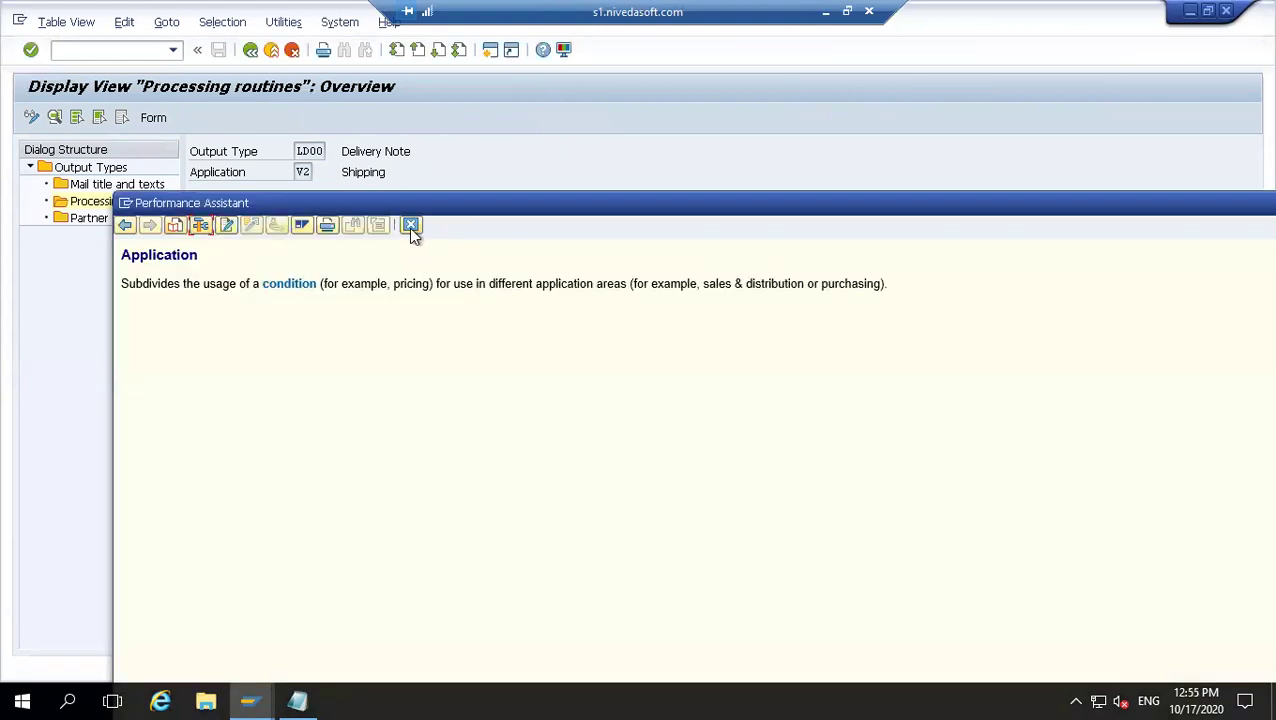
{"action": "left_click", "coordinate": [411, 225]}
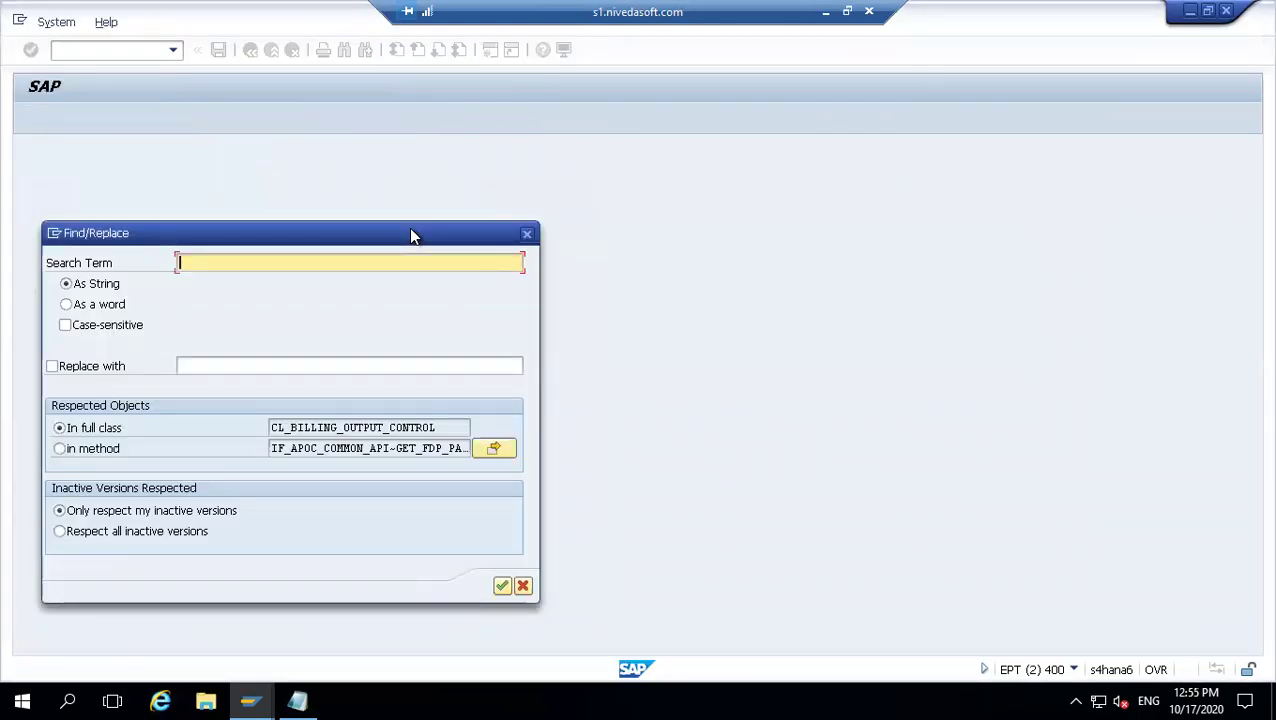
- Search the full class CL_BILLING_OUTPUT_CONTROL for KAPPL and open the occurrence in method IF_APOC_COMMON_API~GET_LEGACY_DATA
{"action": "type", "text": "KAPPL"}
{"action": "key", "text": "Return"}
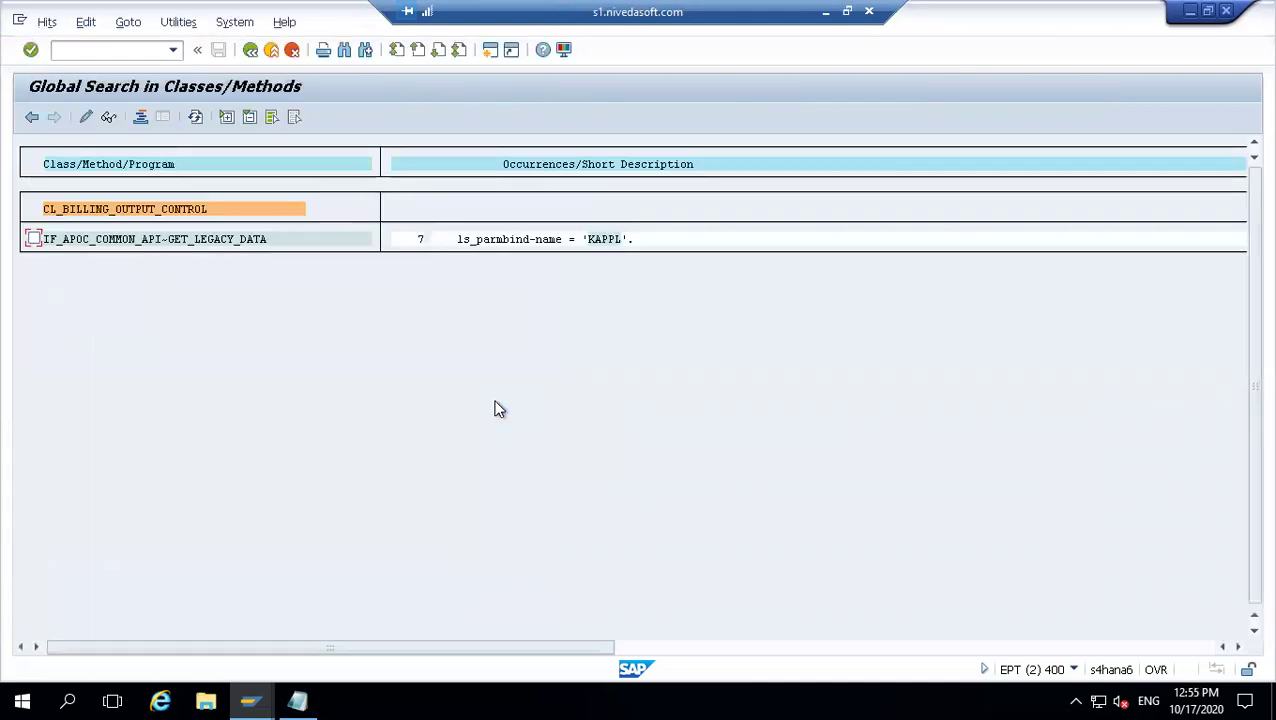
{"action": "left_click", "coordinate": [112, 242]}
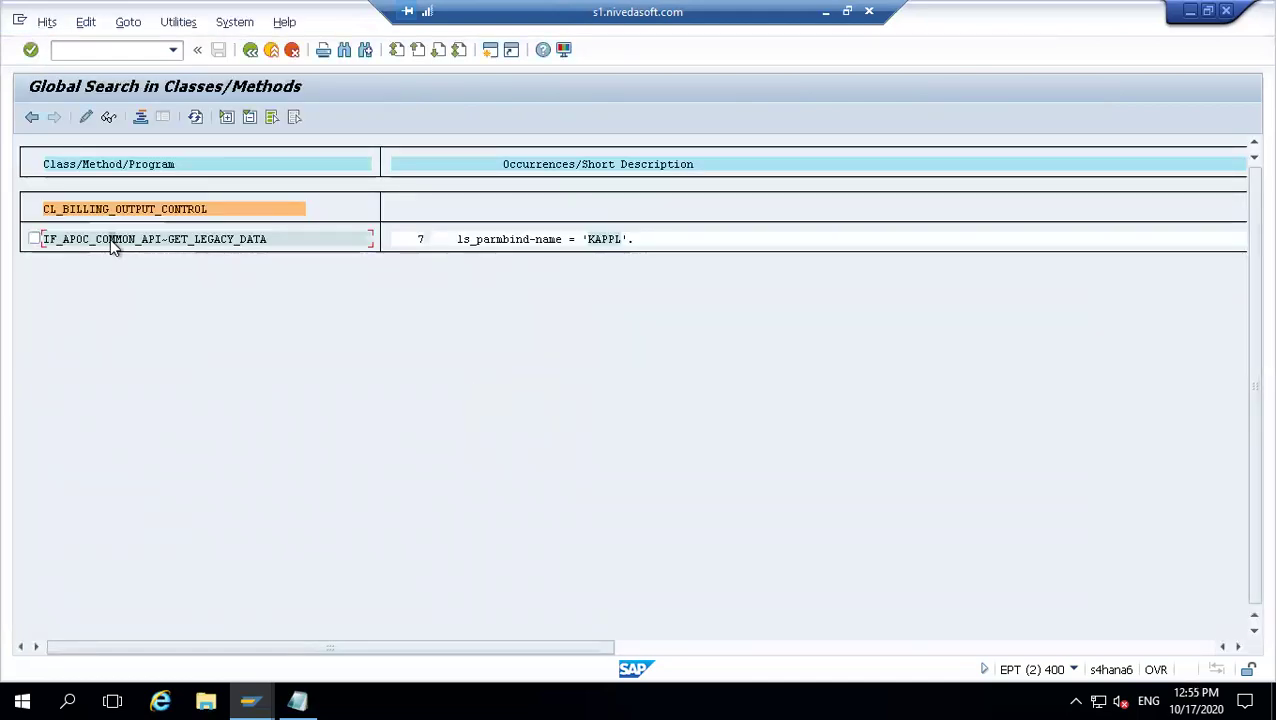
{"action": "double_click", "coordinate": [110, 238]}
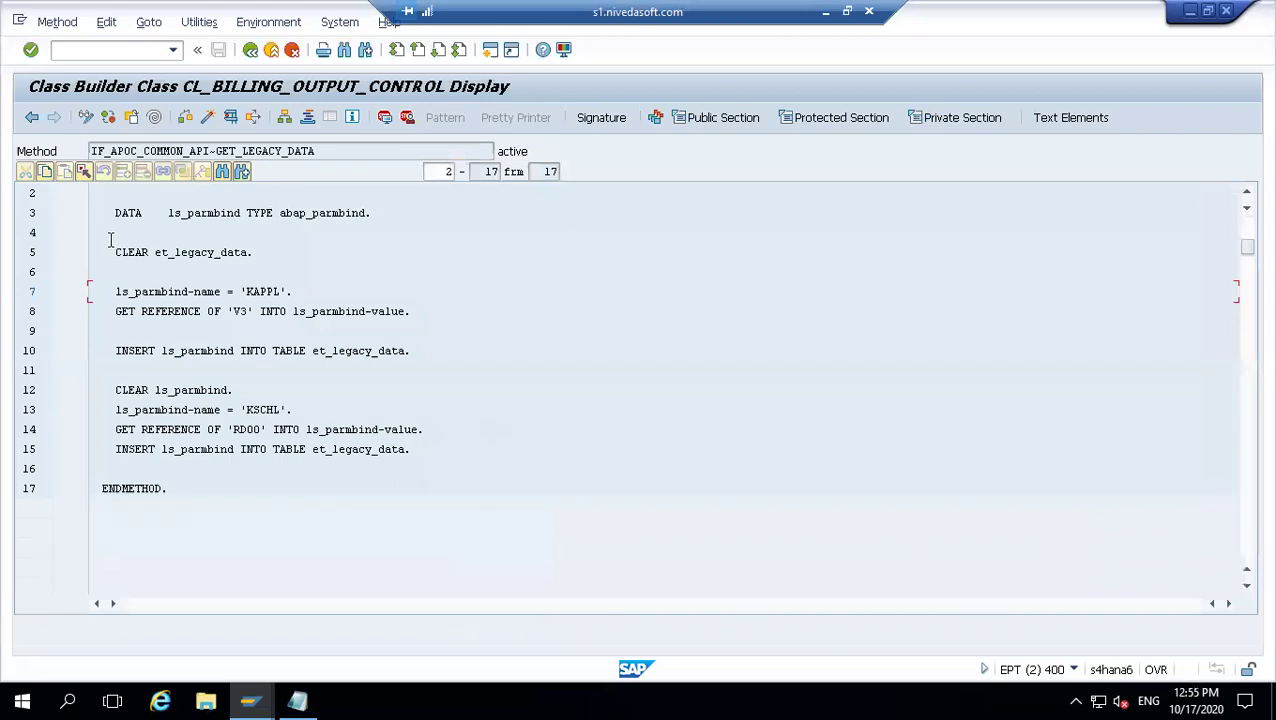
- Examine the KAPPL and KSCHL assignments in the GET_LEGACY_DATA method and return to the BILLING_DOCUMENT output type details
{"action": "left_click", "coordinate": [240, 316]}
{"action": "left_click", "coordinate": [262, 152]}
{"action": "left_click", "coordinate": [234, 430]}
{"action": "left_click", "coordinate": [324, 153]}
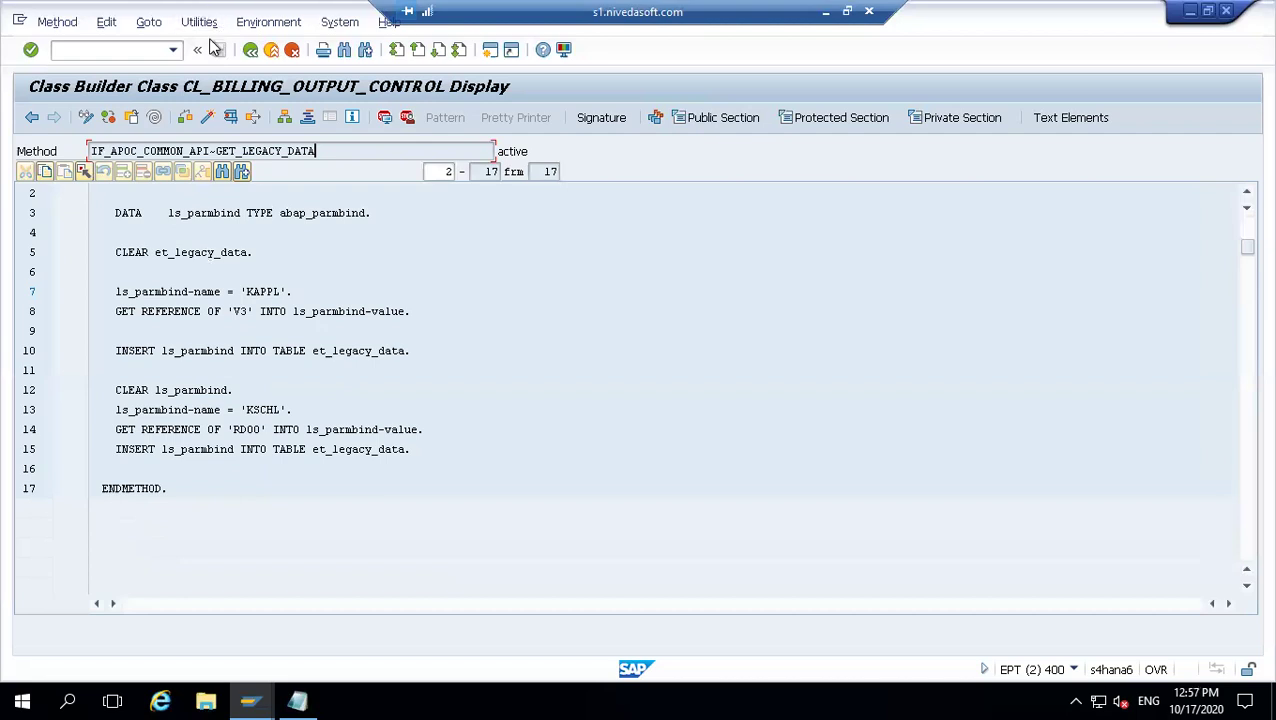
{"action": "left_click", "coordinate": [250, 52]}
{"action": "left_click", "coordinate": [250, 52]}
{"action": "left_click", "coordinate": [250, 52]}
{"action": "left_click", "coordinate": [250, 52]}
{"action": "left_click", "coordinate": [250, 52]}
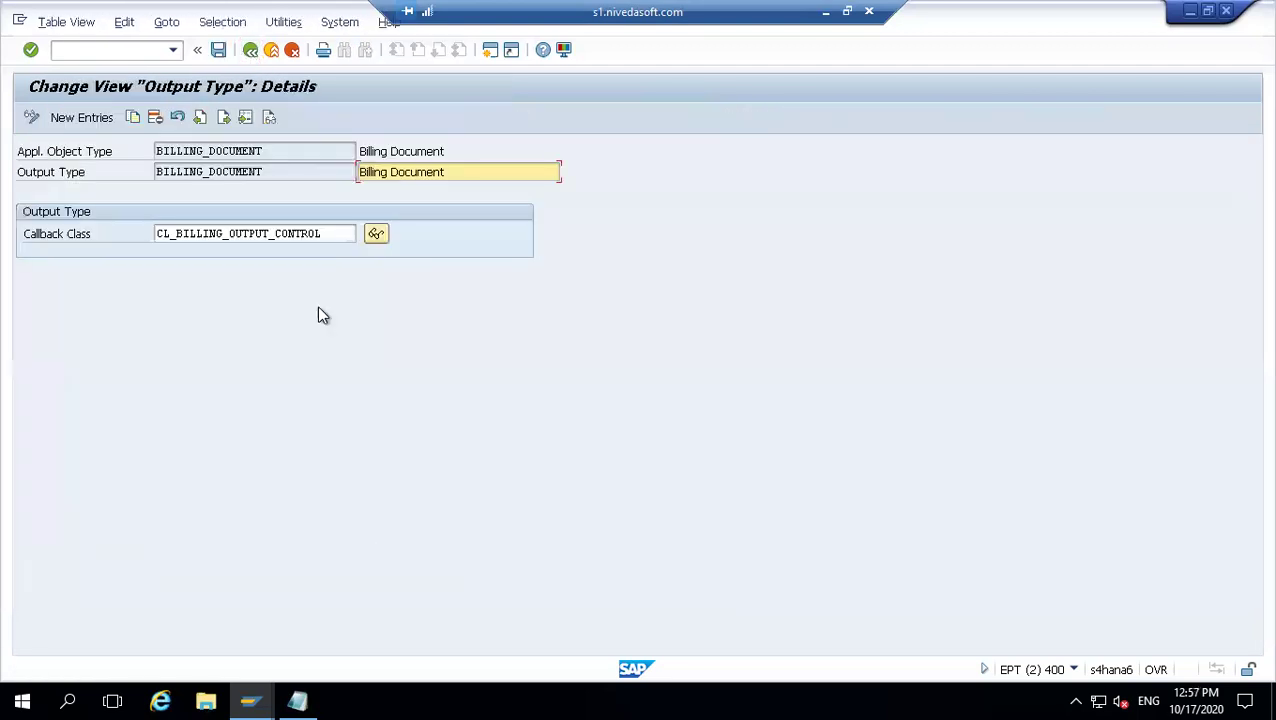
- Return to the Output Control activities in the IMG and launch Define Business Rules for Output Parameter Determination
{"action": "left_click", "coordinate": [250, 52]}
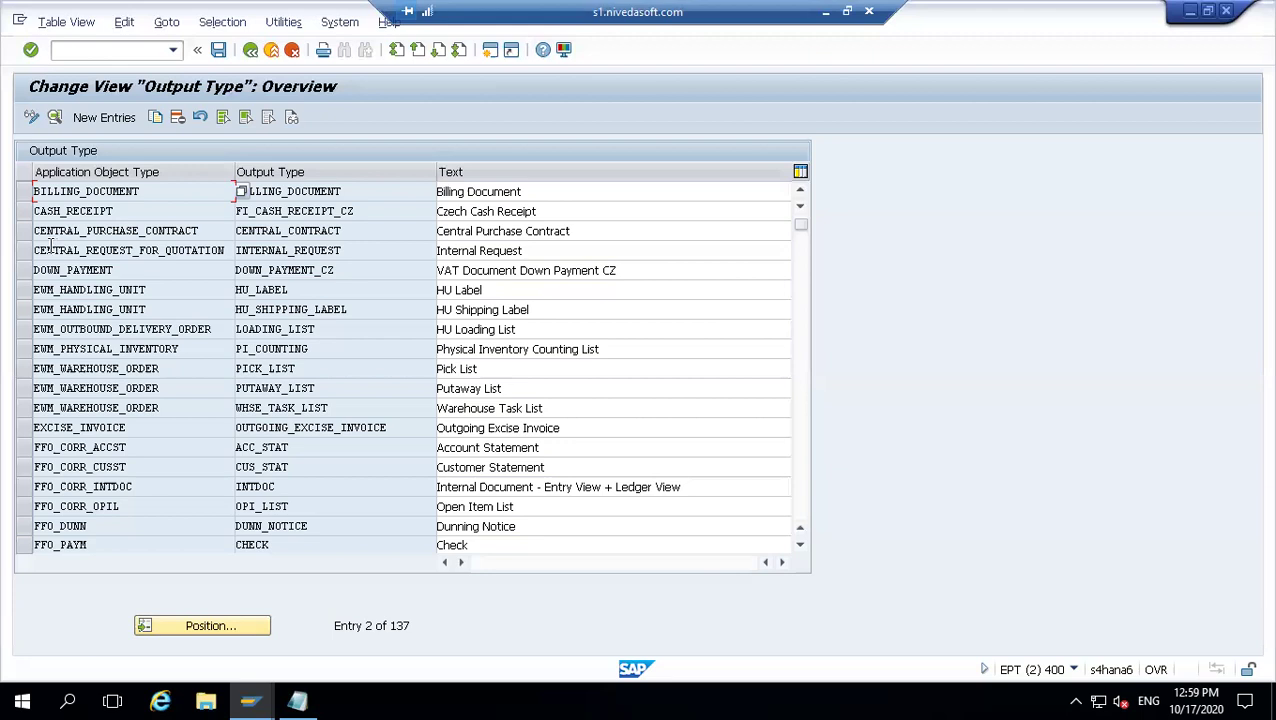
{"action": "left_click", "coordinate": [250, 50]}
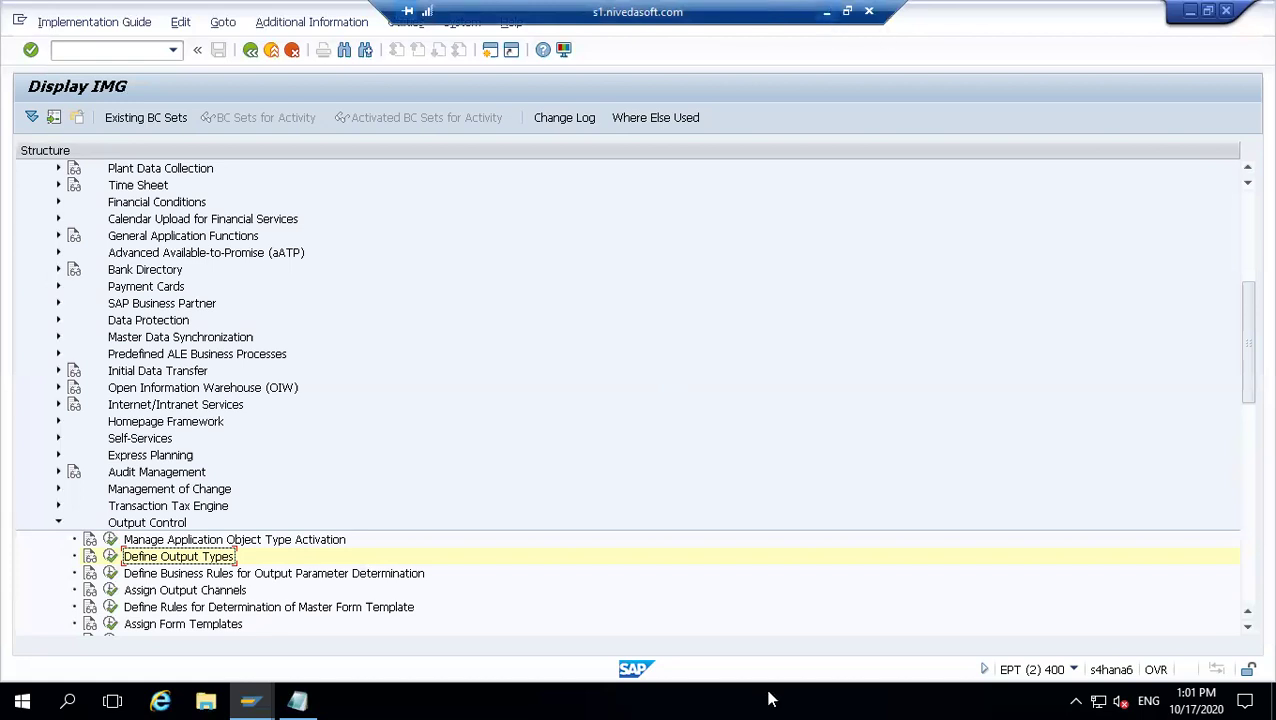
{"action": "left_click", "coordinate": [110, 574]}
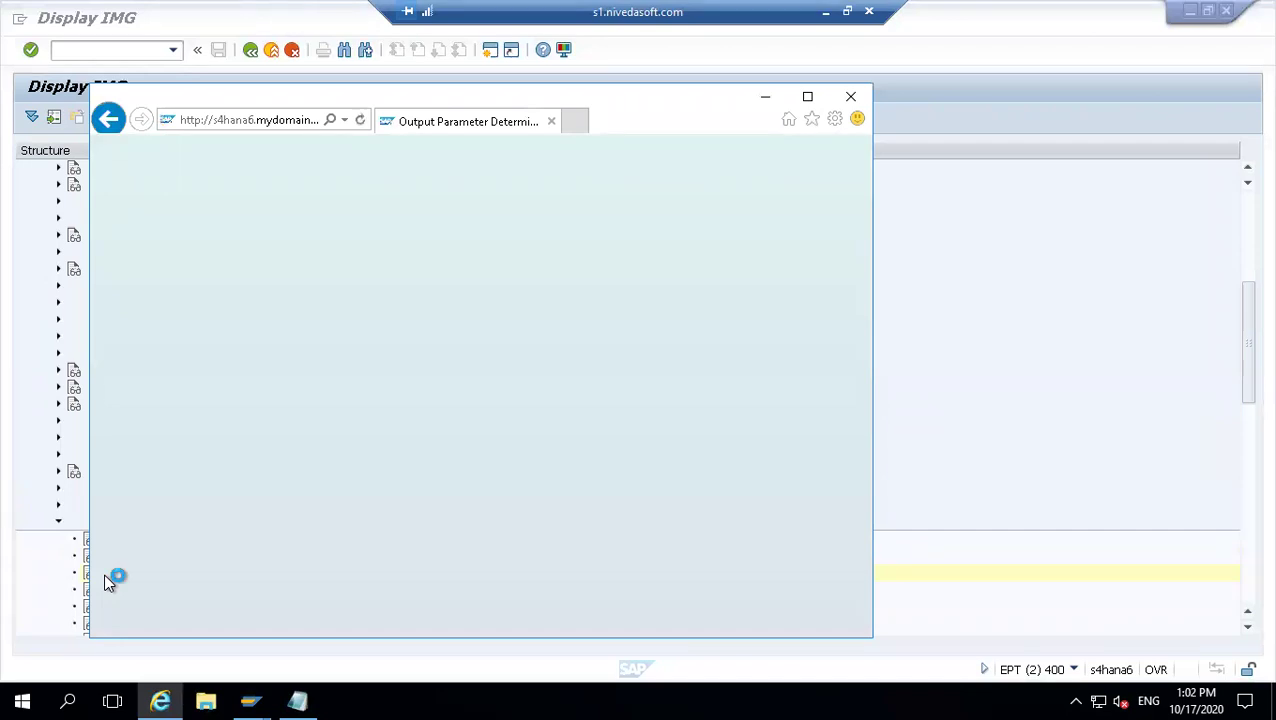
{"action": "left_click", "coordinate": [973, 449]}
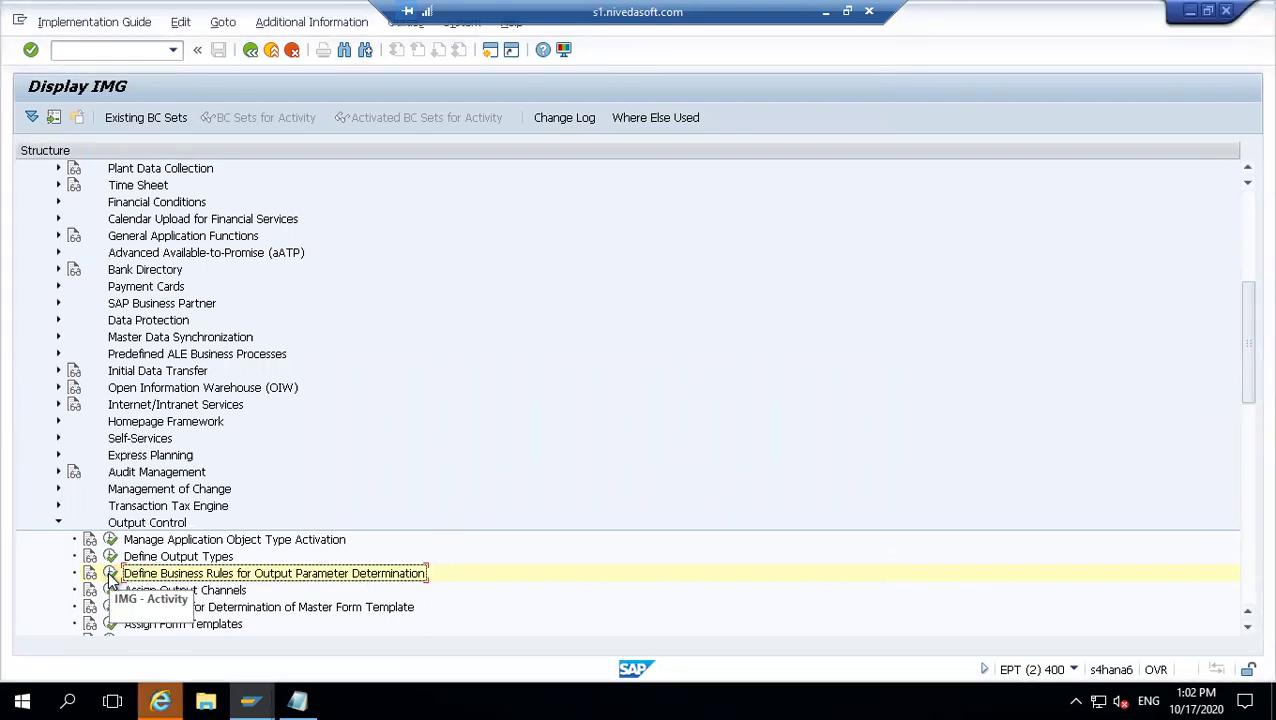
{"action": "left_click", "coordinate": [163, 699]}
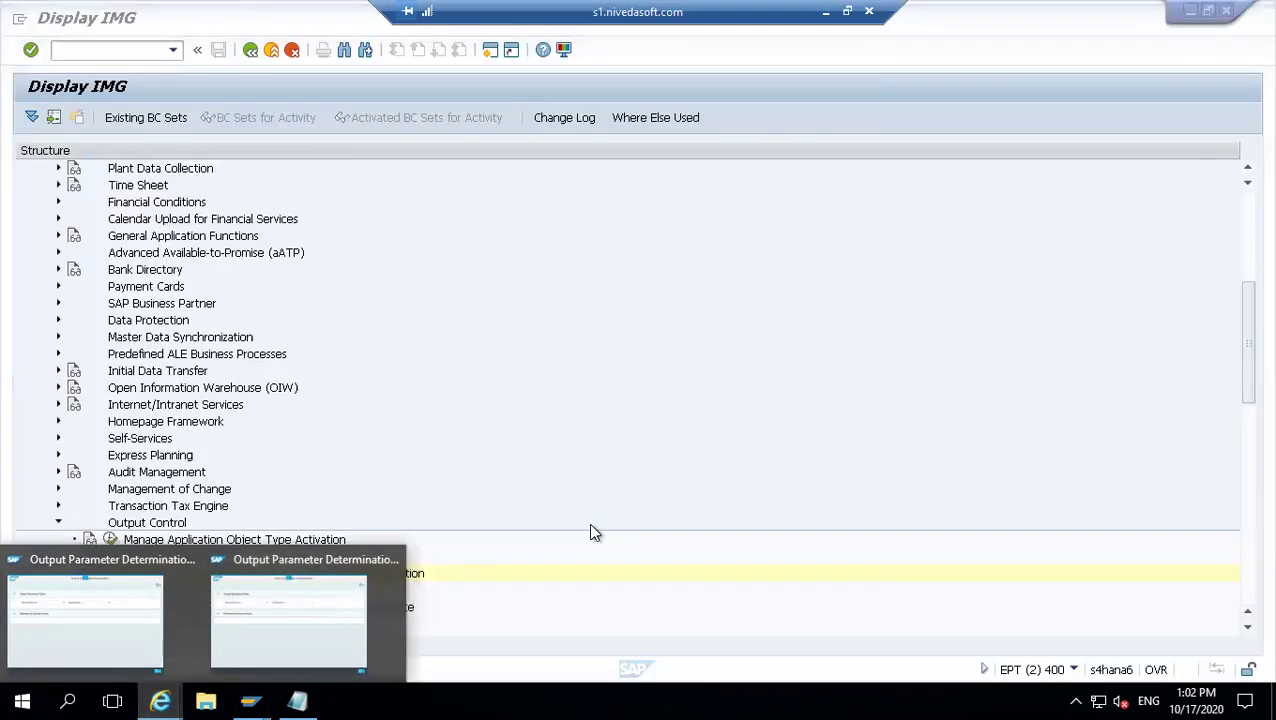
{"action": "left_click", "coordinate": [287, 640]}
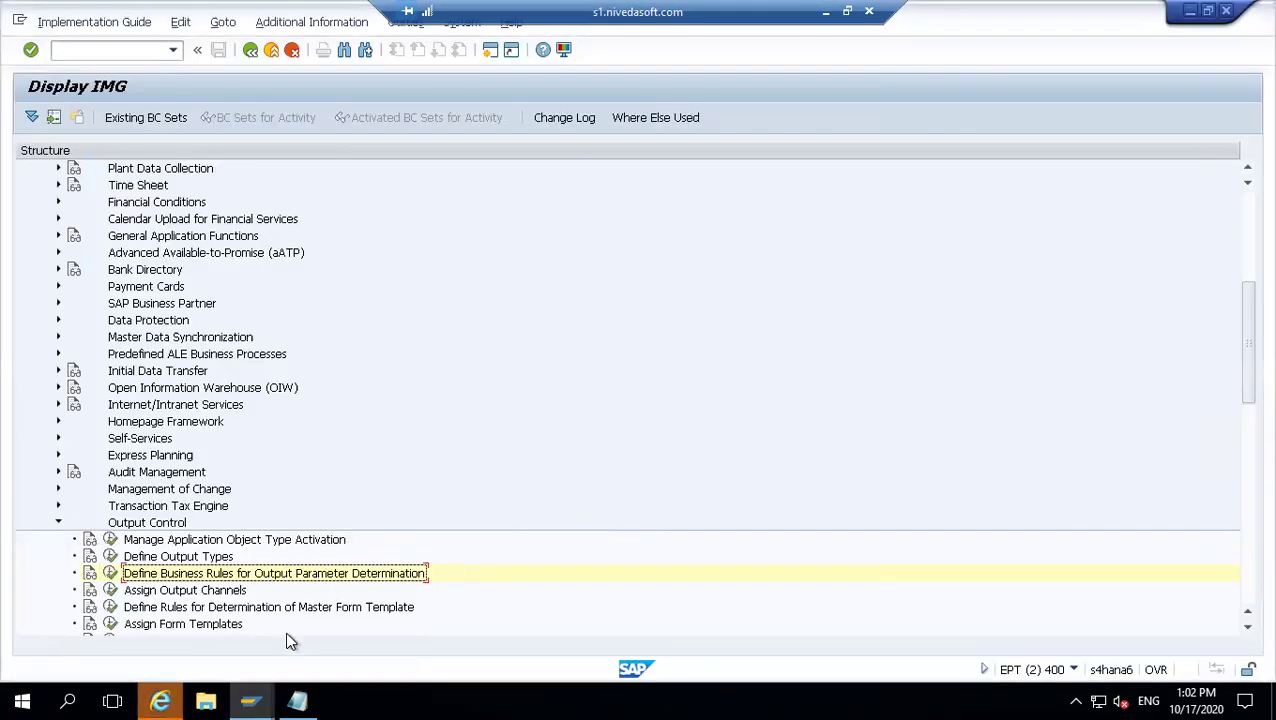
- Open the Assign Output Channels activity and review the possible channel values for the billing document's EMAIL entry
{"action": "left_click", "coordinate": [111, 591]}
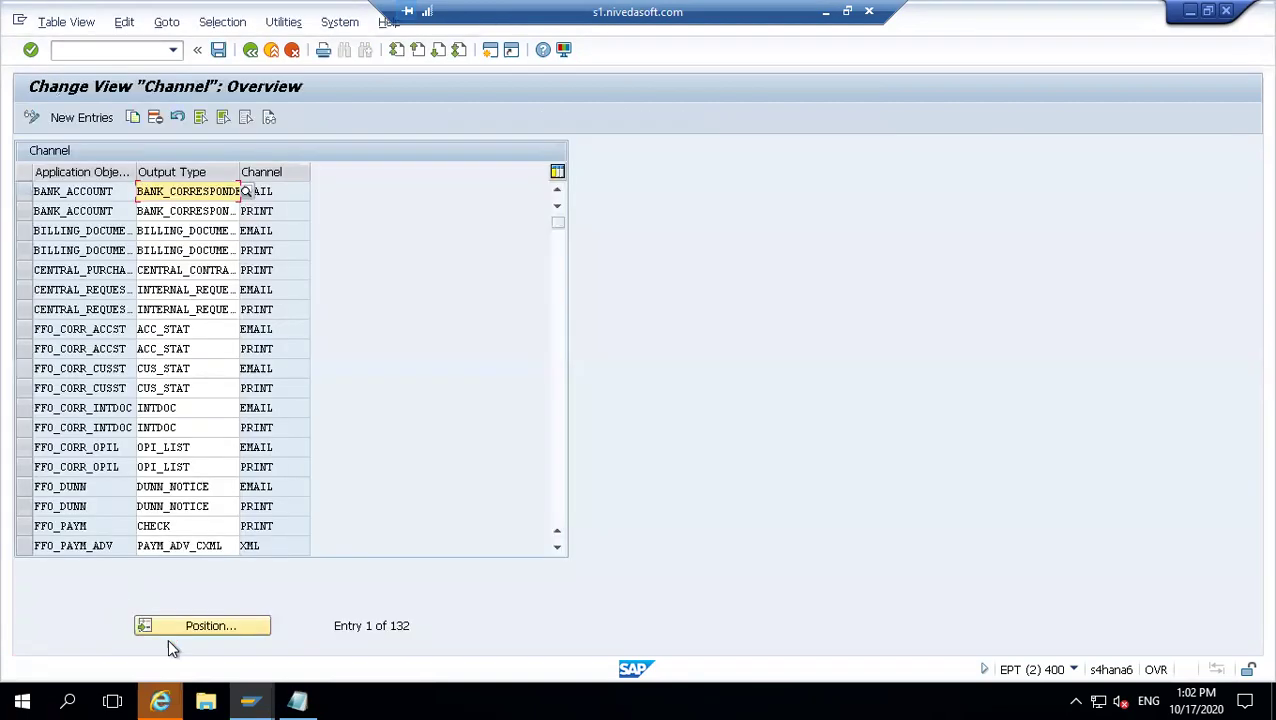
{"action": "left_click", "coordinate": [270, 231]}
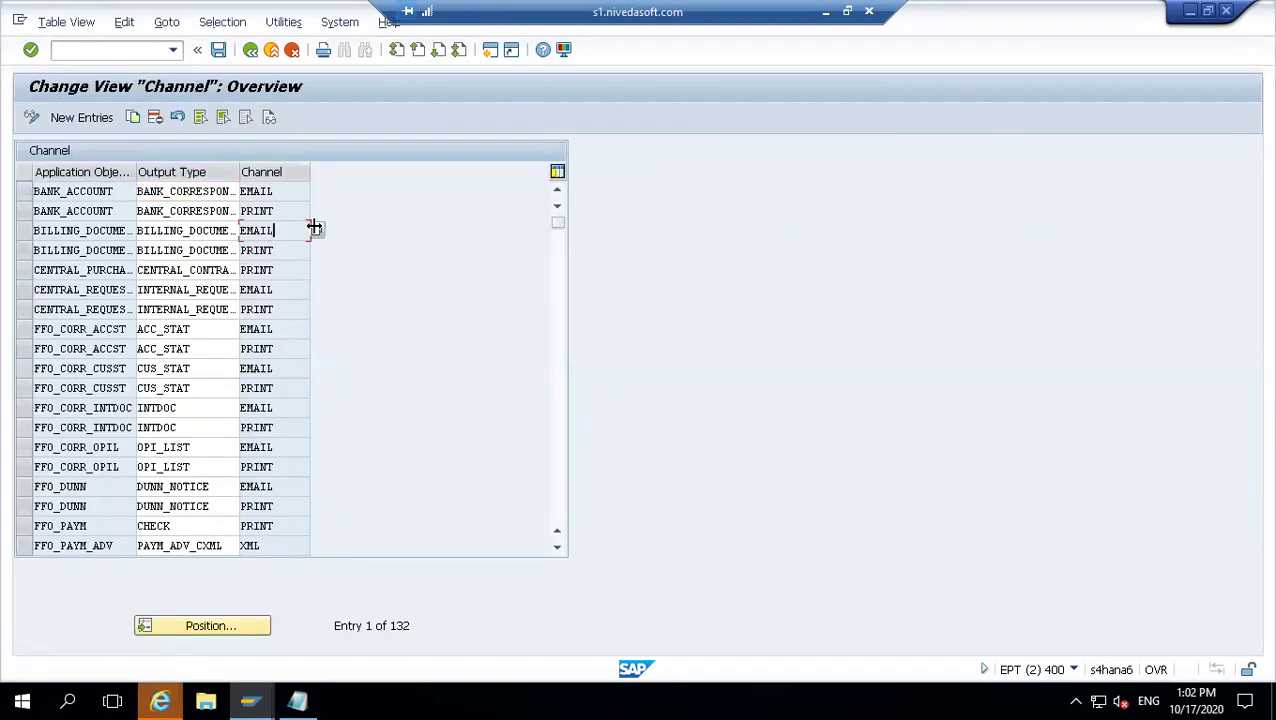
{"action": "left_click", "coordinate": [317, 232]}
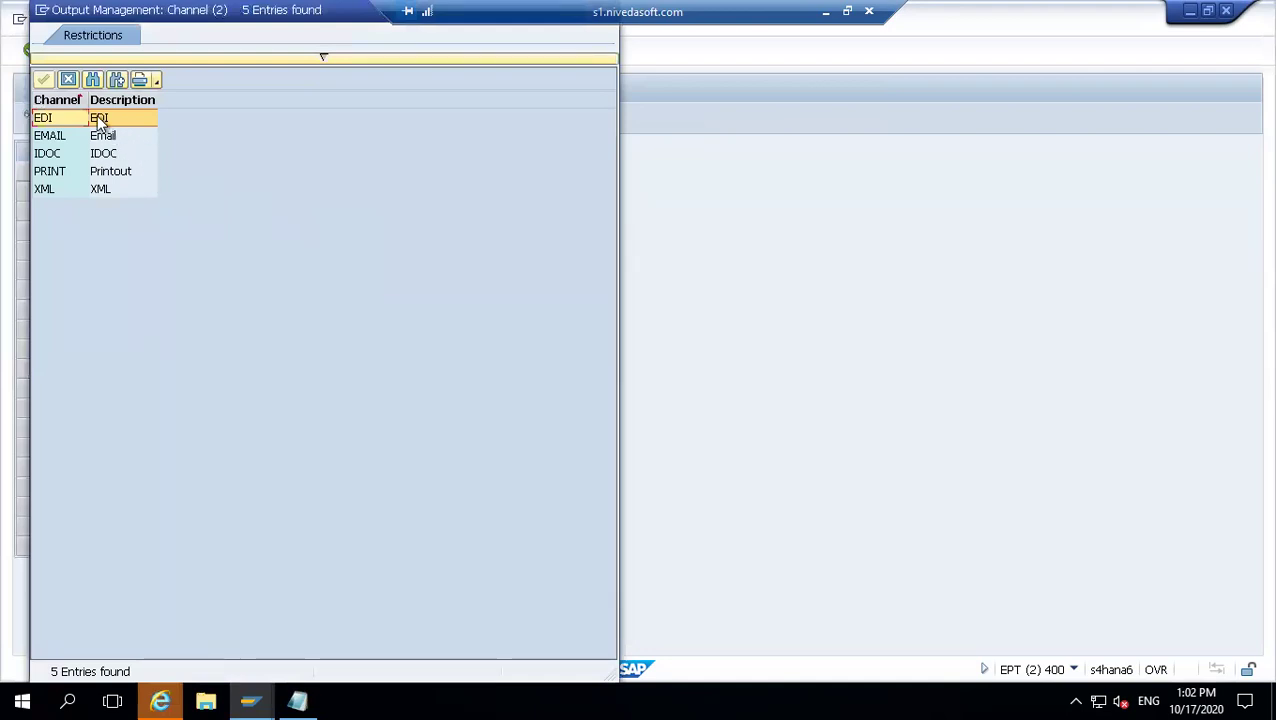
{"action": "left_click", "coordinate": [104, 189]}
{"action": "left_click", "coordinate": [101, 175]}
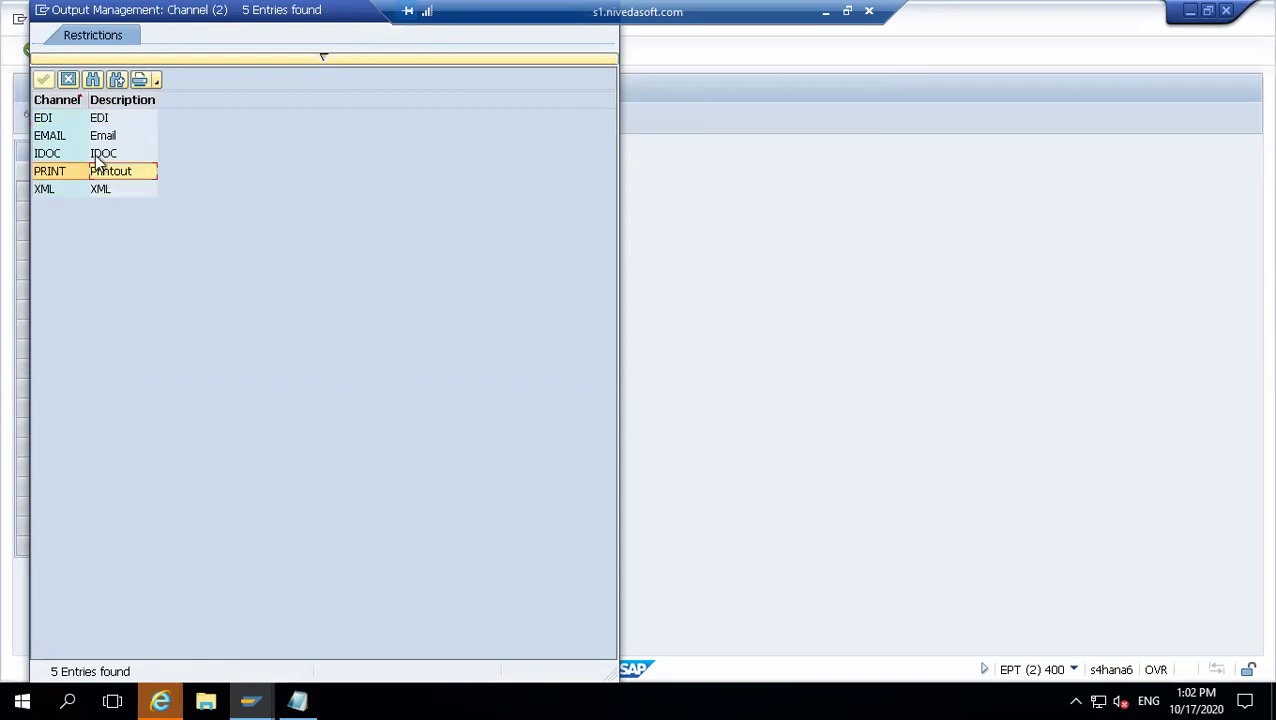
{"action": "left_click", "coordinate": [97, 155]}
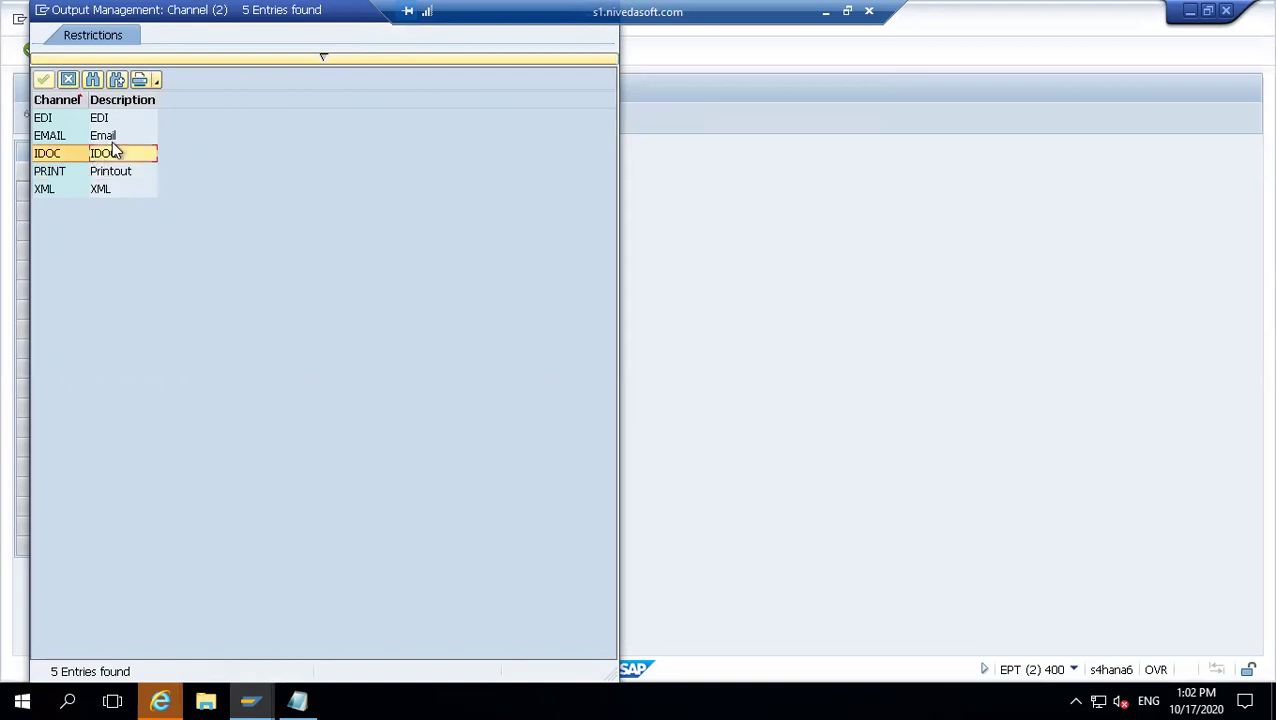
{"action": "left_click", "coordinate": [121, 137]}
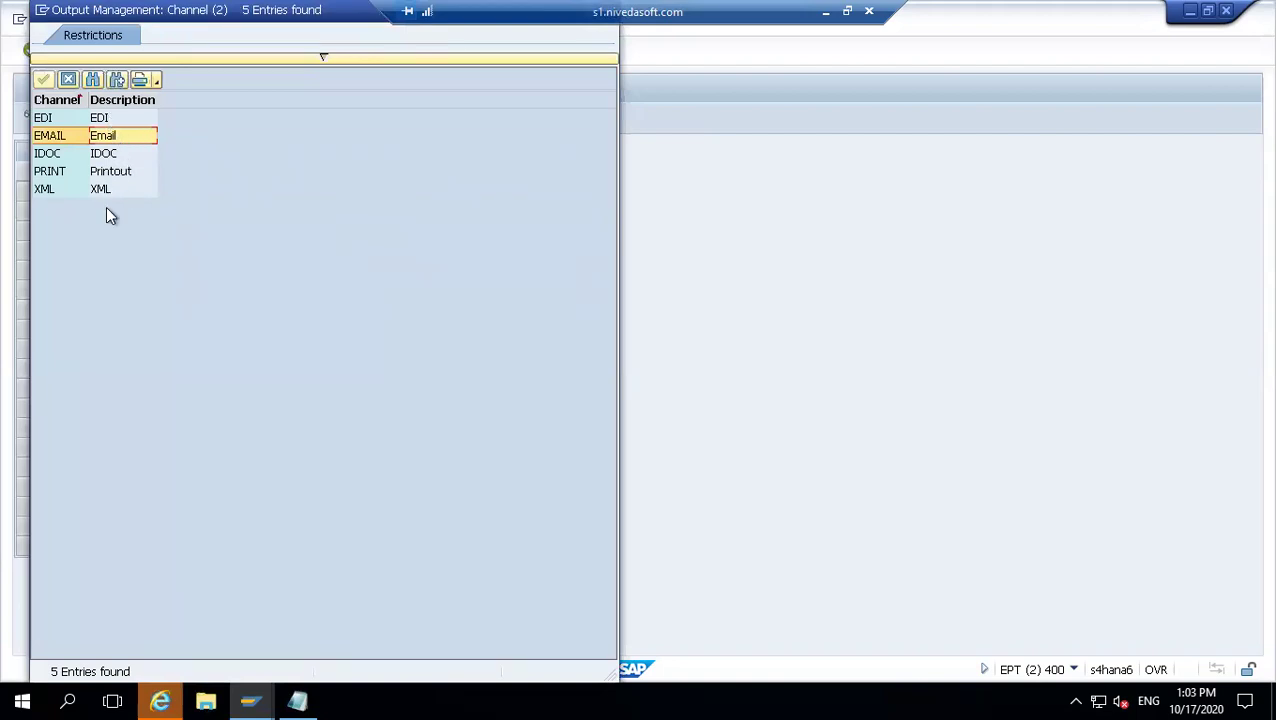
{"action": "left_click", "coordinate": [69, 83]}
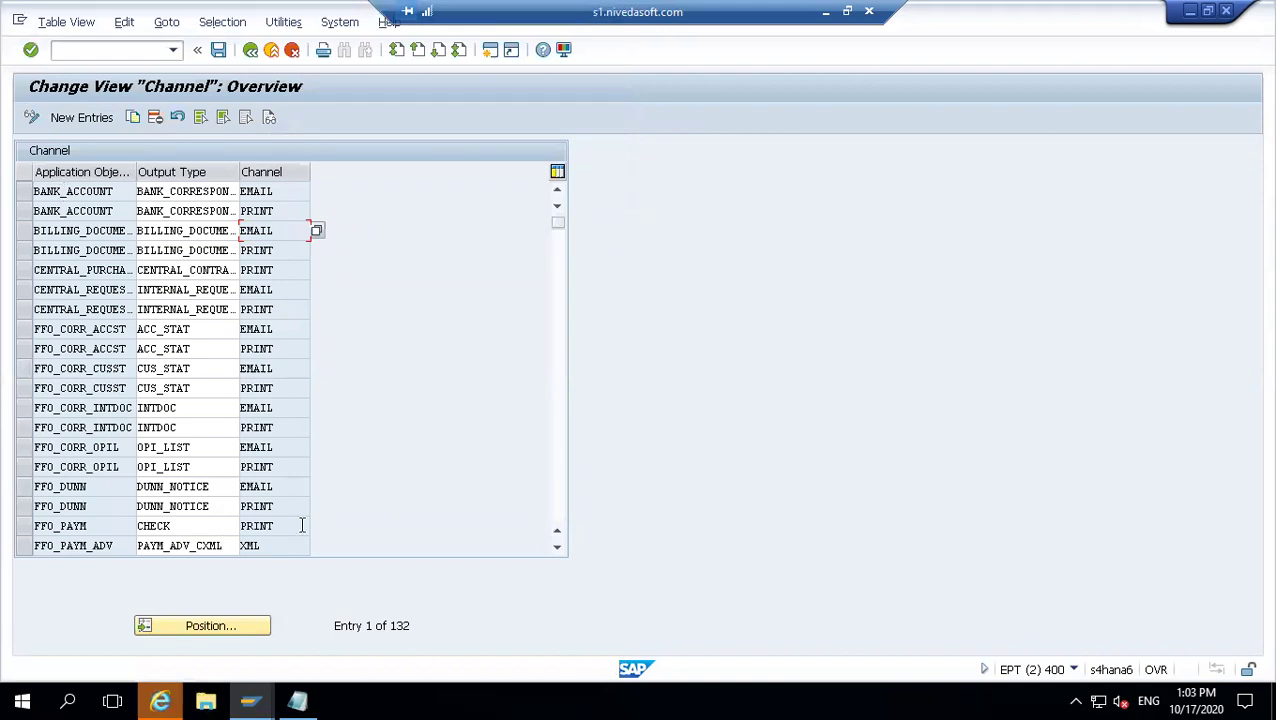
- Position the channel overview at application object type "billing" and select the billing document's PRINT channel
{"action": "left_click", "coordinate": [231, 626]}
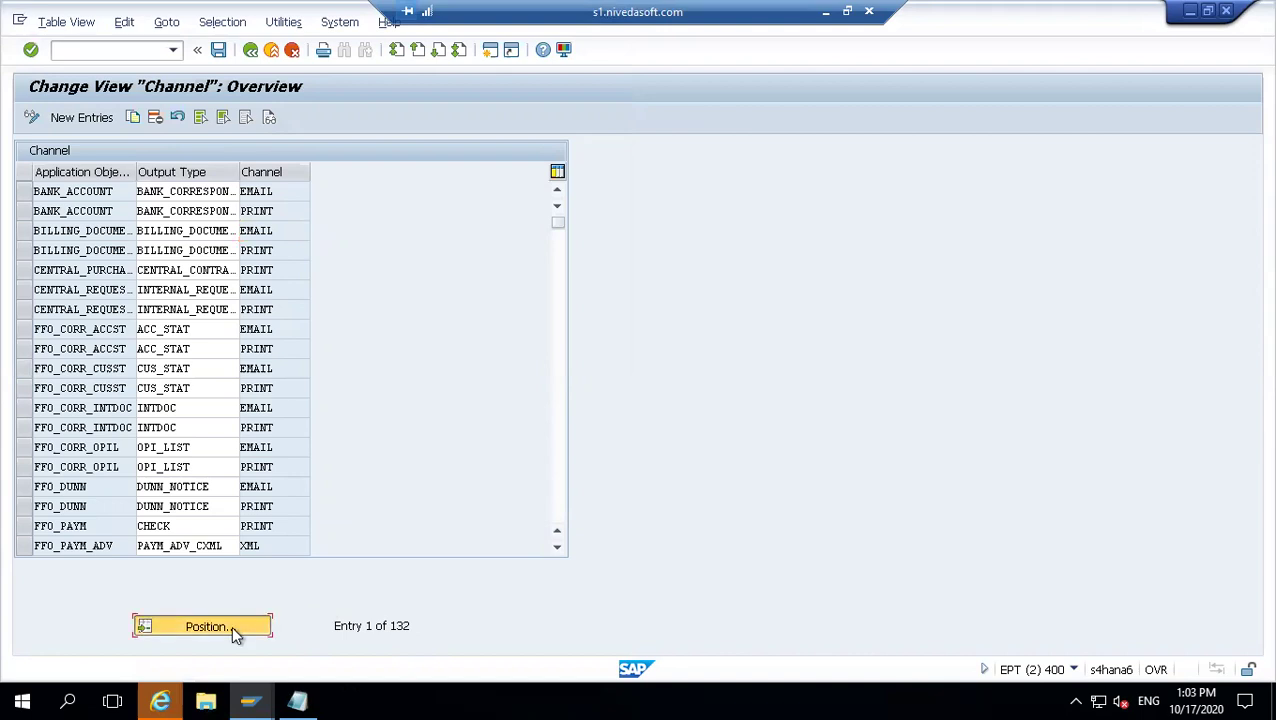
{"action": "type", "text": "bi"}
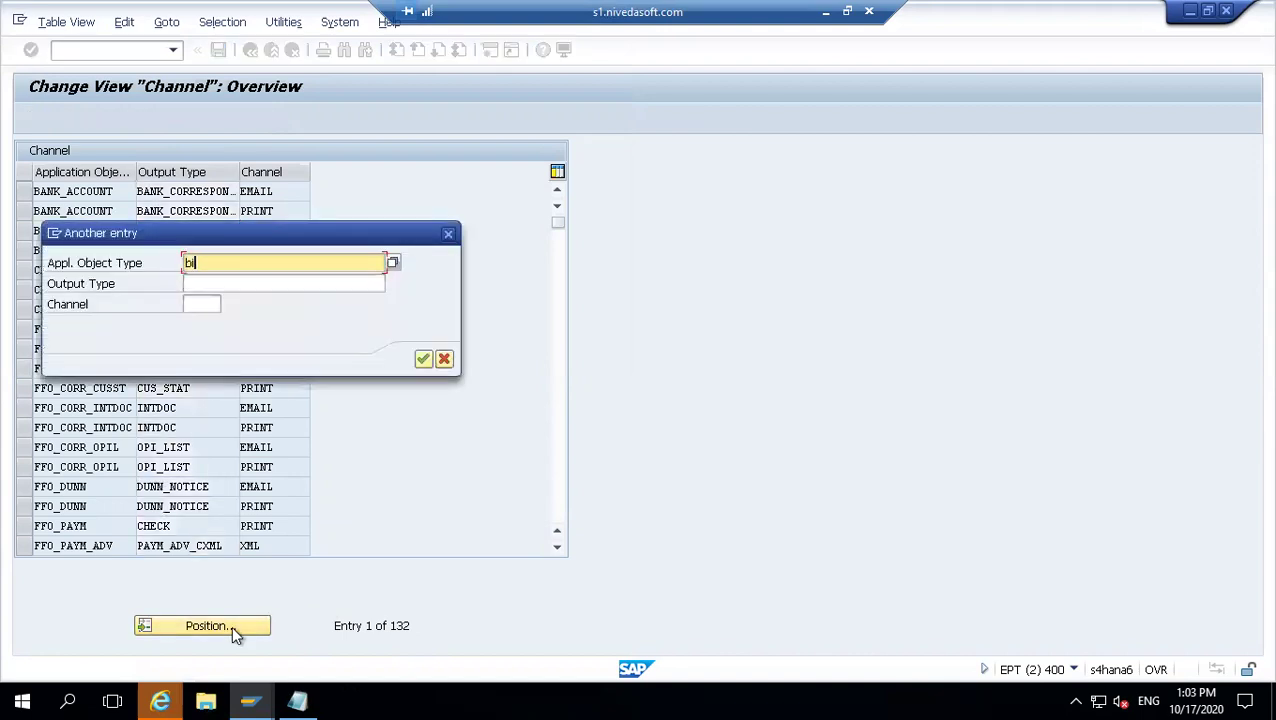
{"action": "type", "text": "lling"}
{"action": "key", "text": "Return"}
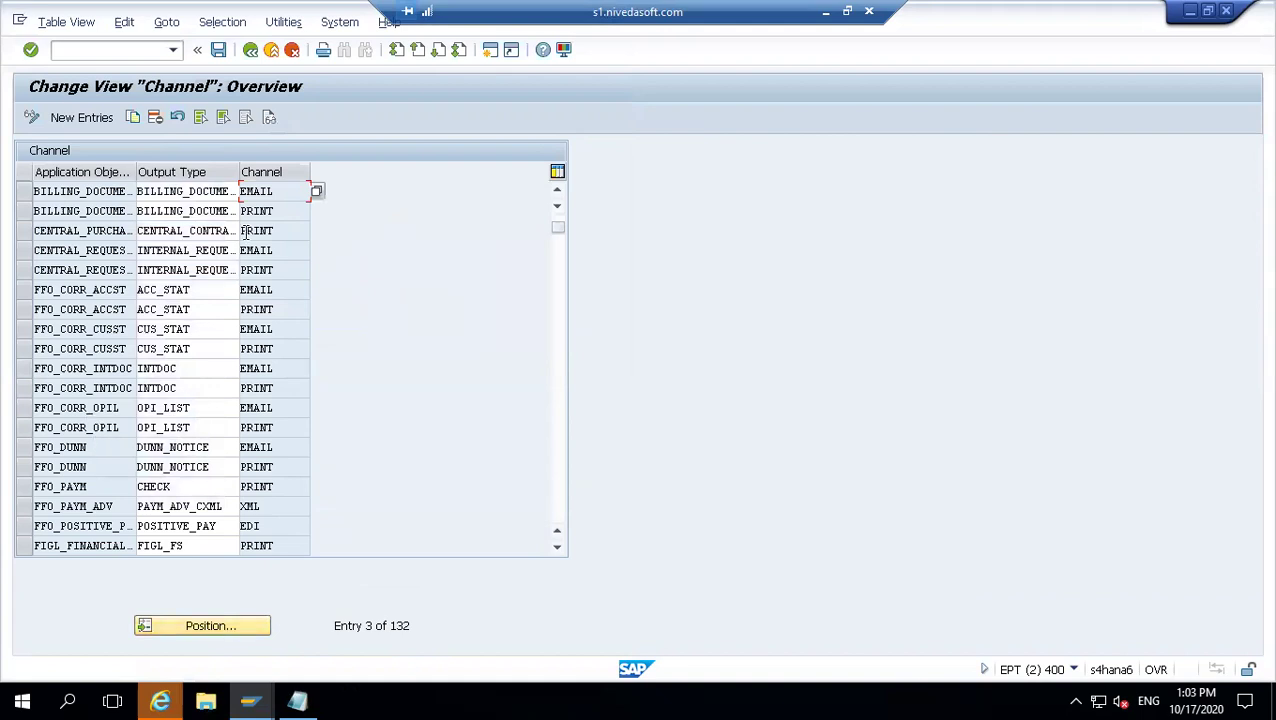
{"action": "left_click", "coordinate": [285, 207]}
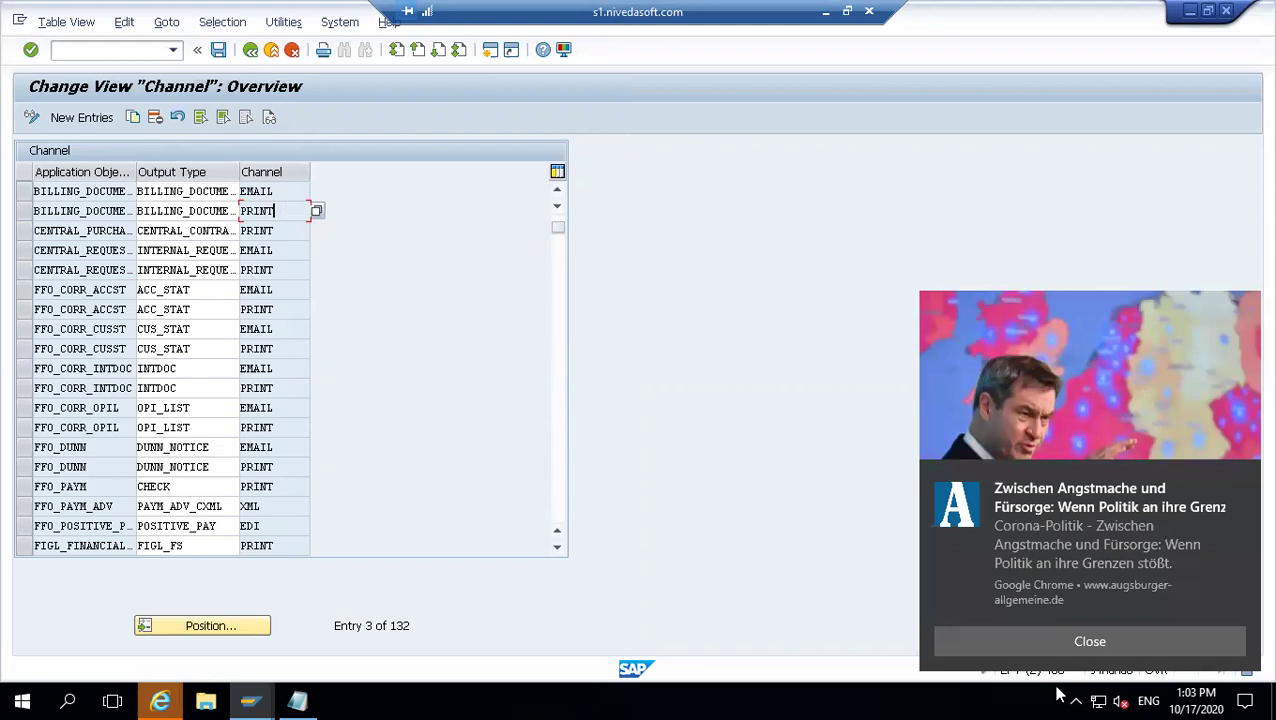
- Dismiss the news notifications and check the possible channel values for the billing document's PRINT entry
{"action": "left_click", "coordinate": [1122, 642]}
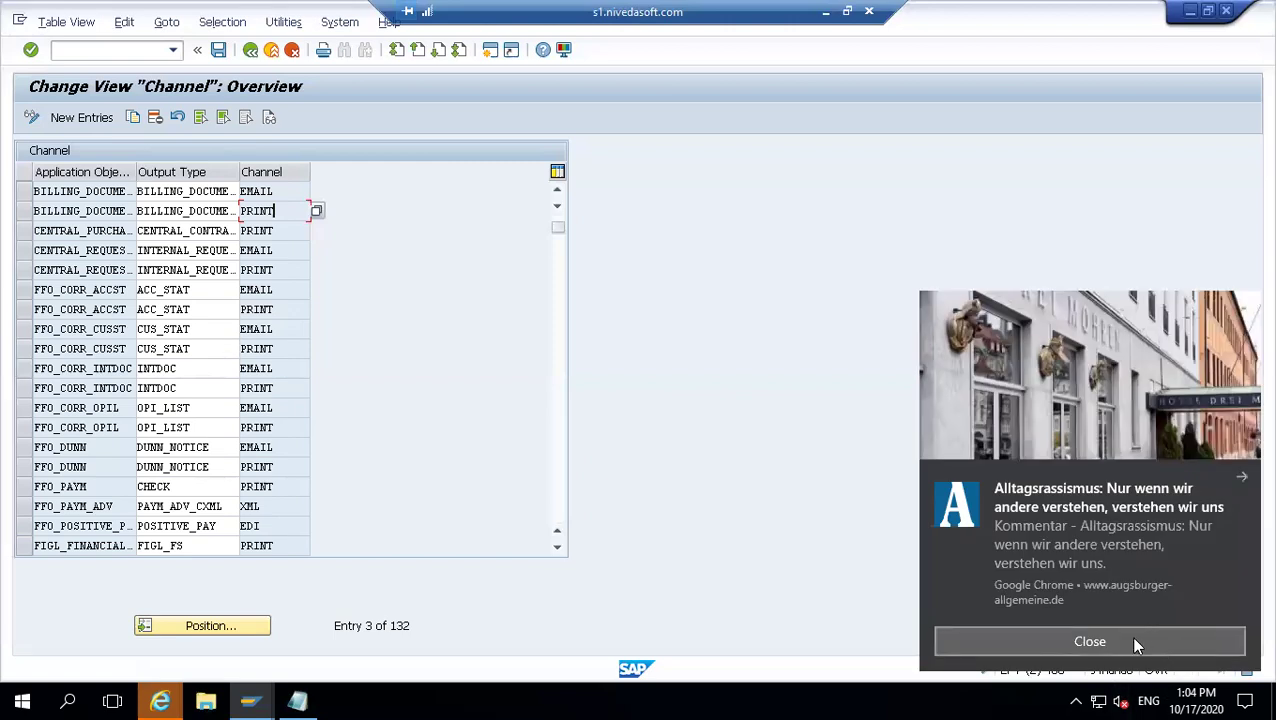
{"action": "left_click", "coordinate": [1120, 616]}
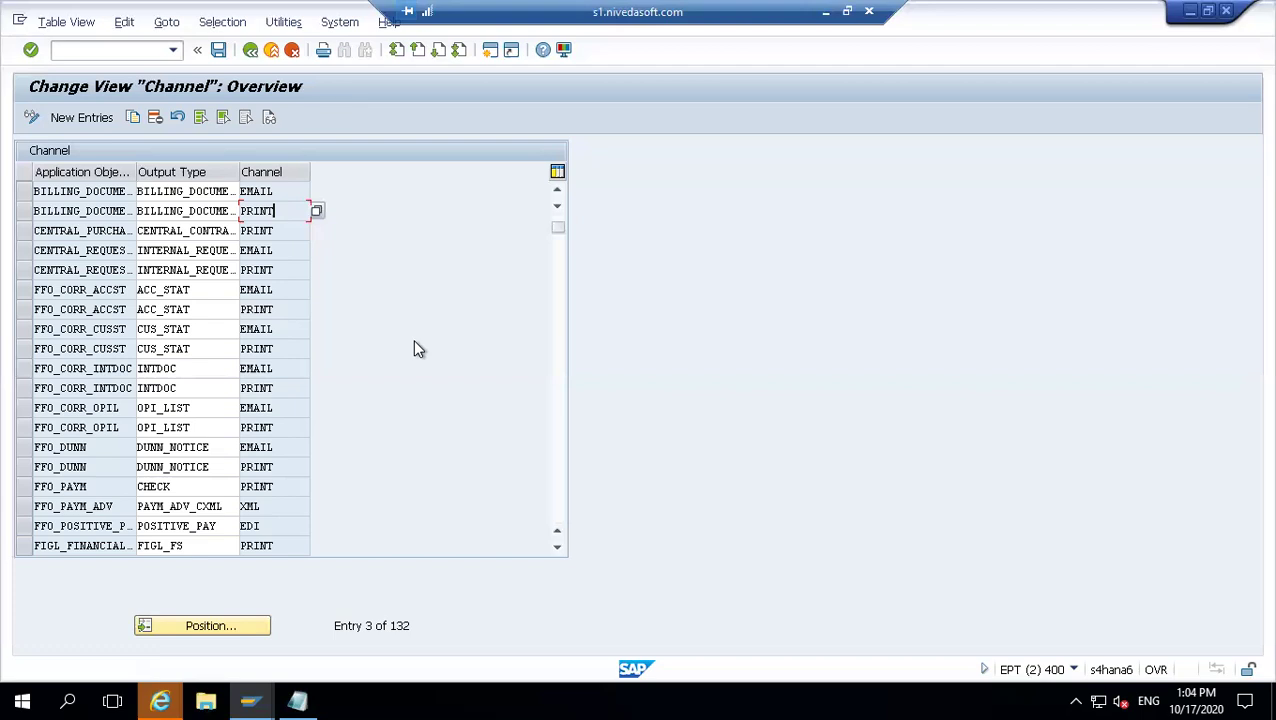
{"action": "left_click", "coordinate": [316, 214]}
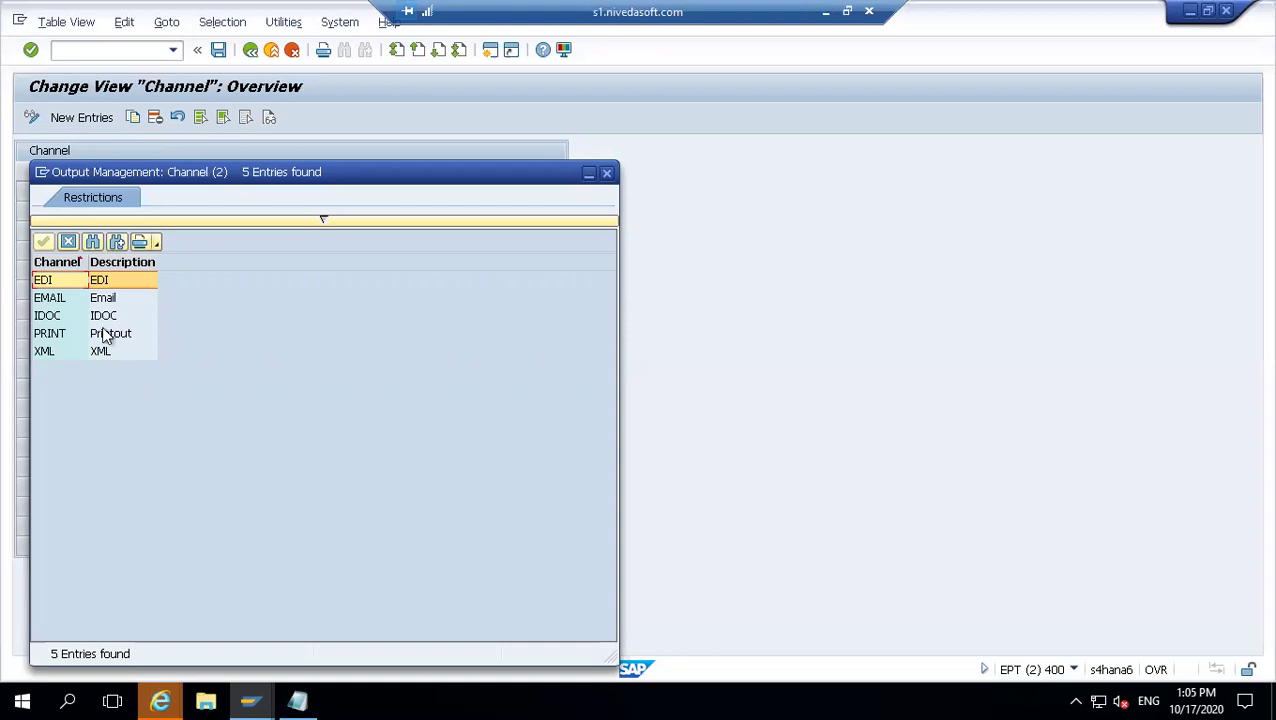
{"action": "left_click", "coordinate": [68, 243]}
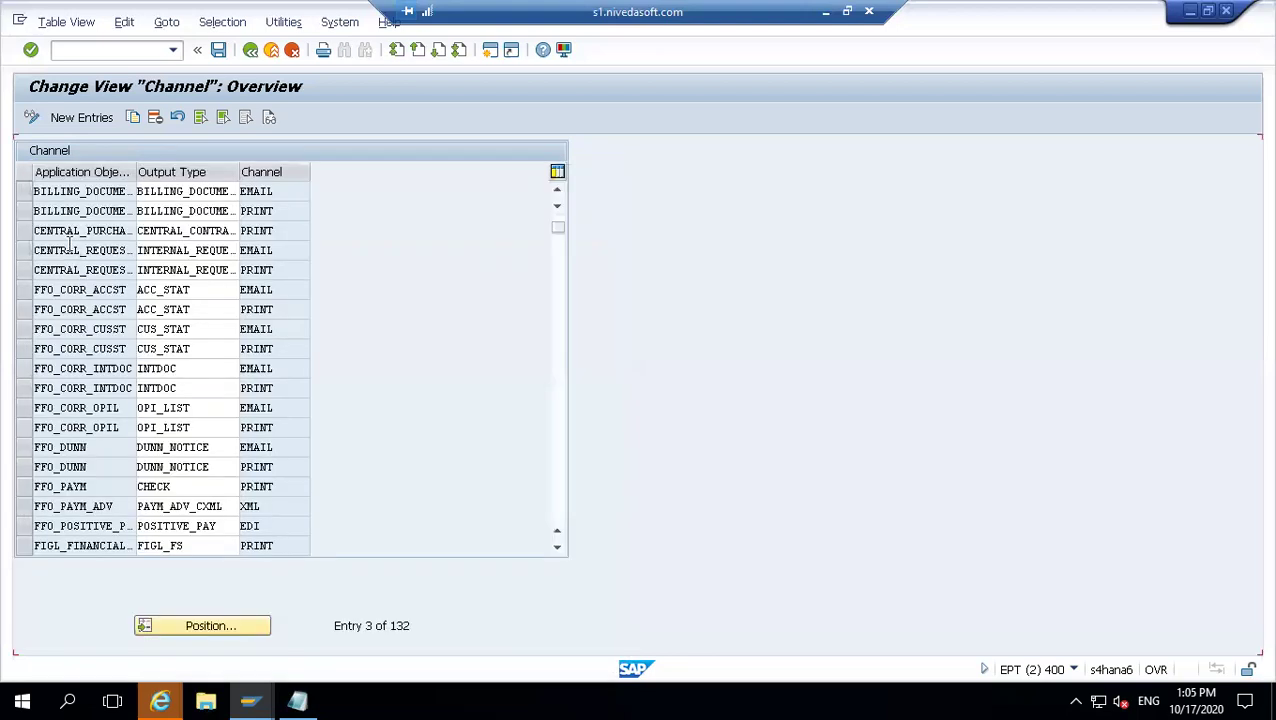